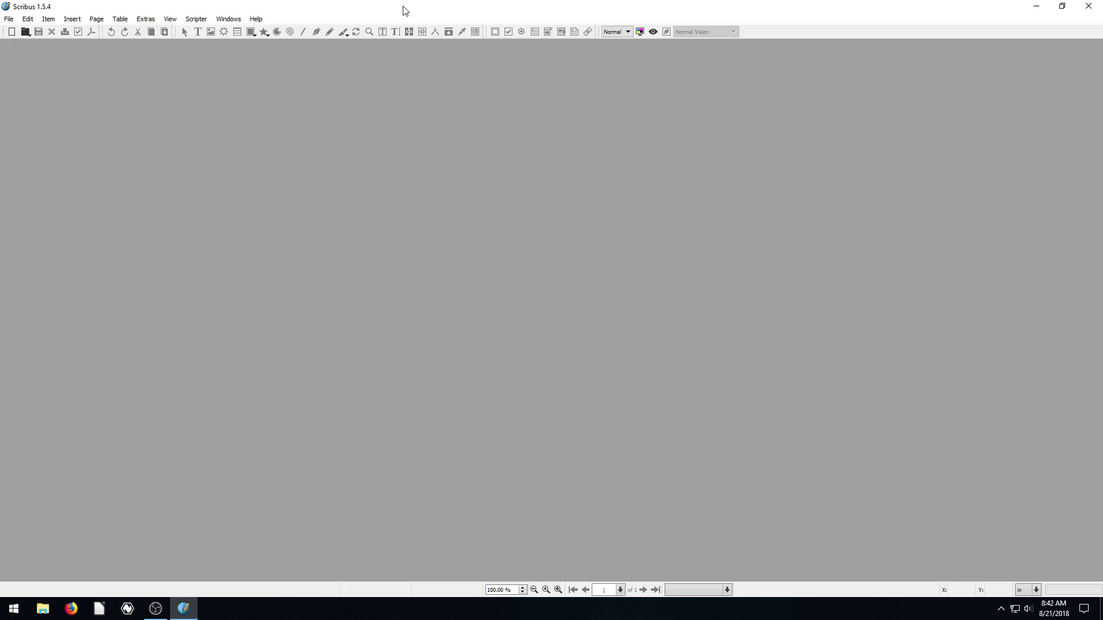
Create a new blank document, keeping the default Letter portrait single-page settings
click(9, 19)
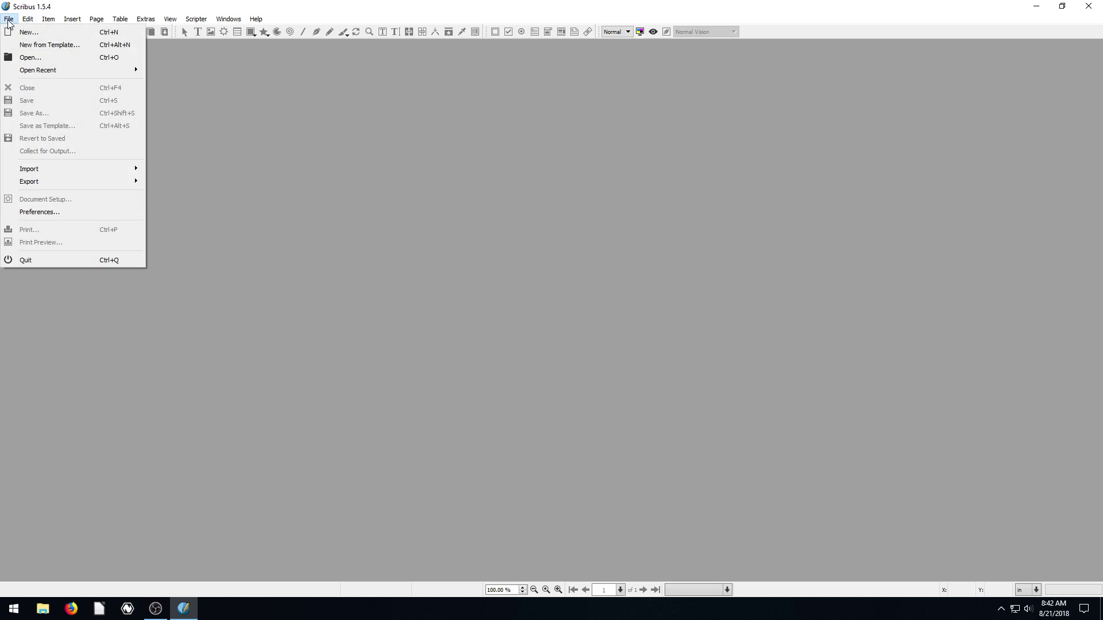
click(26, 32)
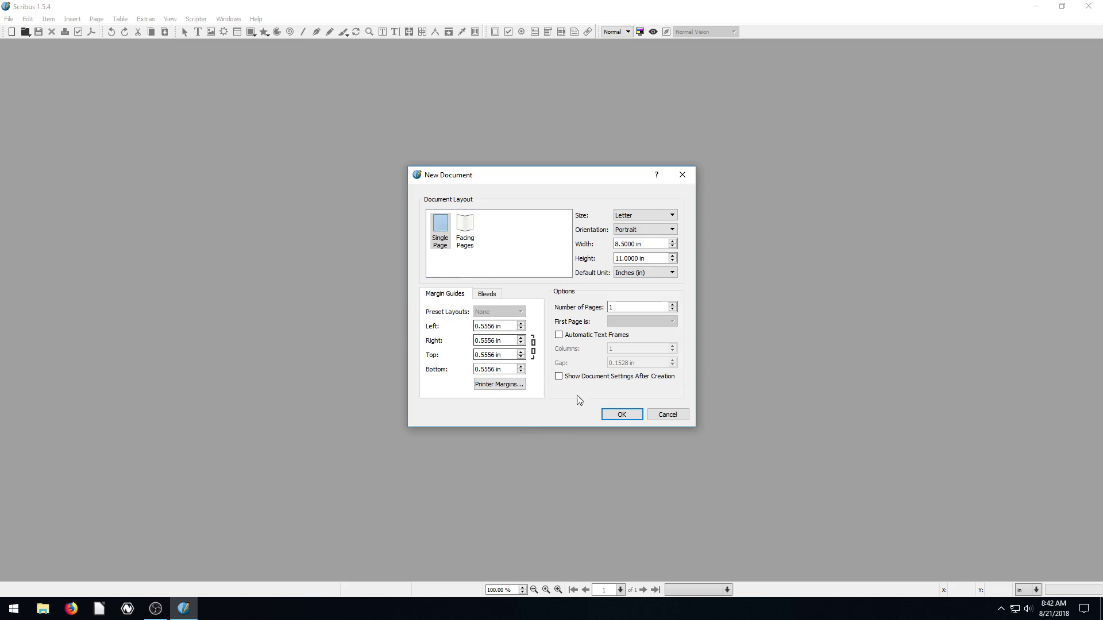
click(622, 414)
scroll(381, 445, up, 3)
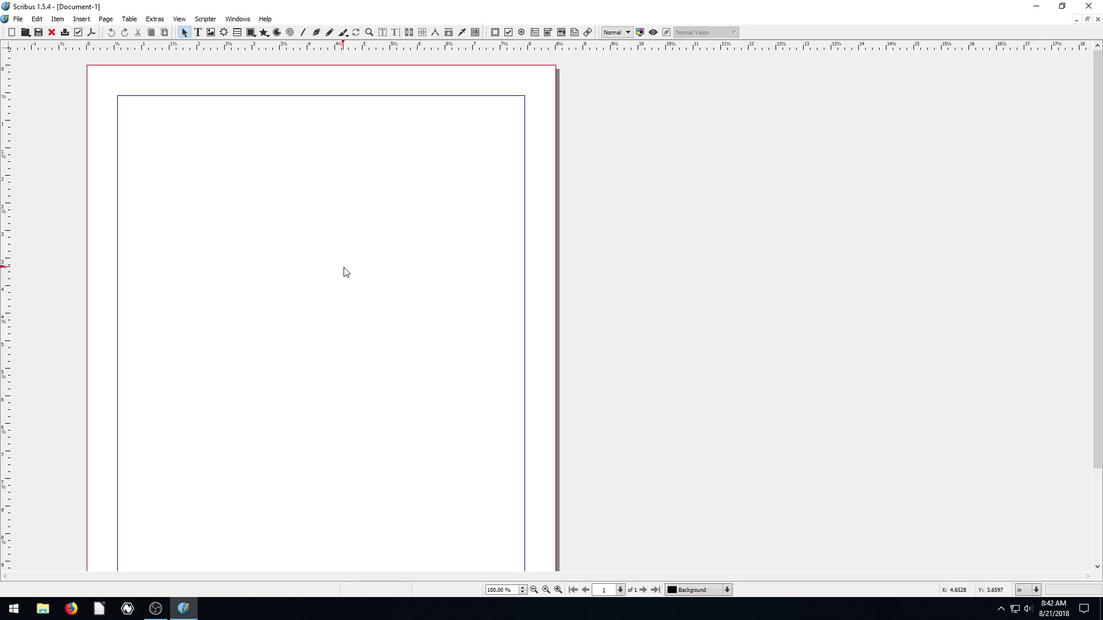
Open New from Template and browse the Books through PDF Presentations template categories
click(23, 20)
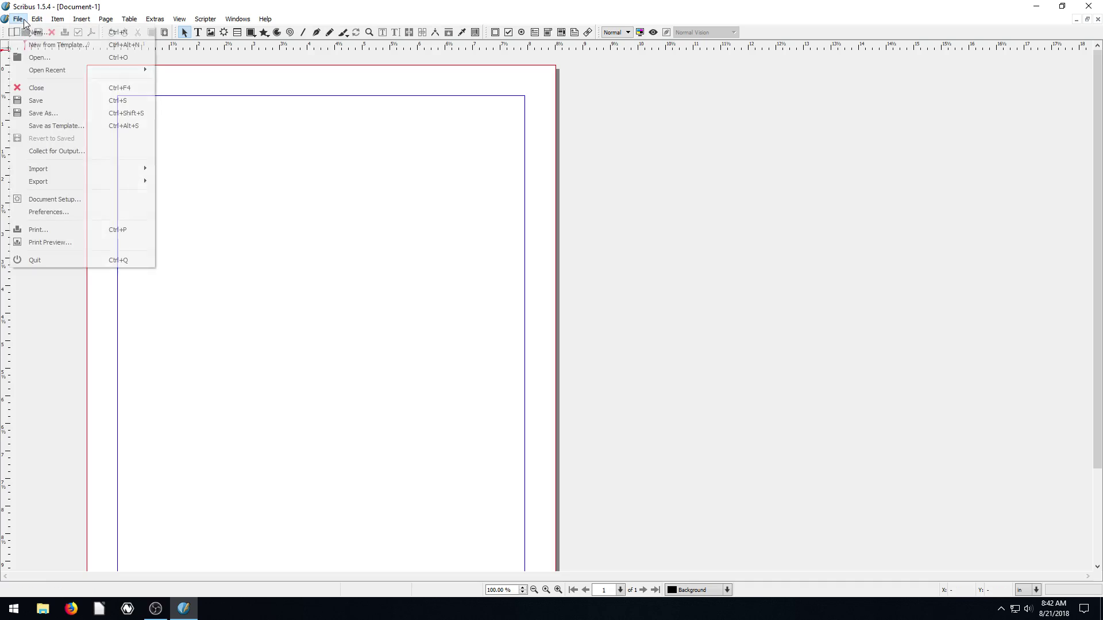
click(49, 46)
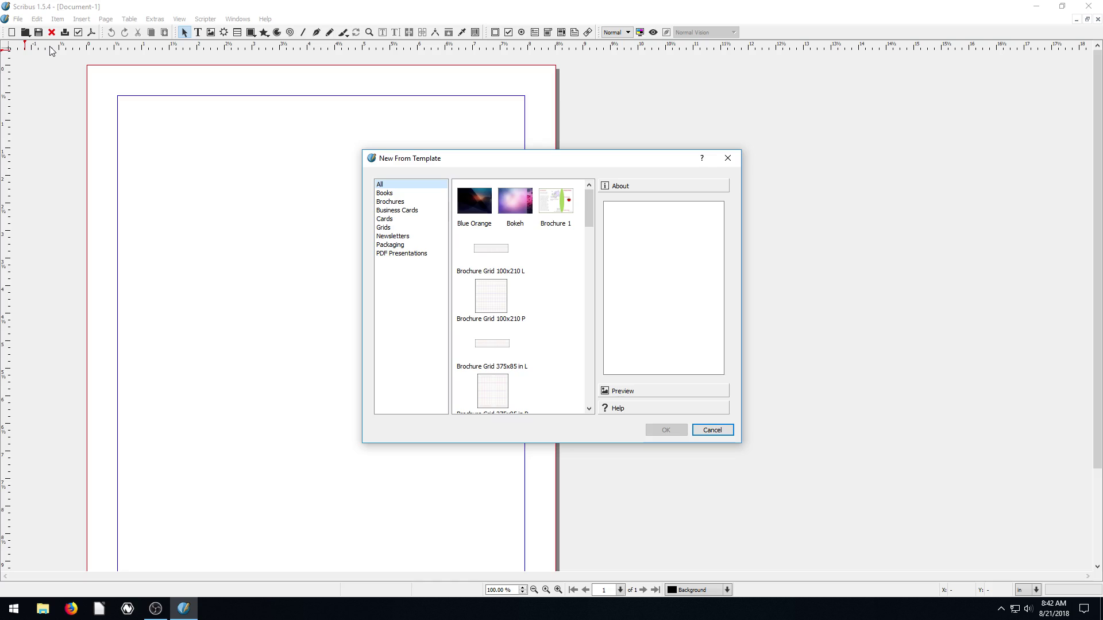
drag(474, 165, 426, 153)
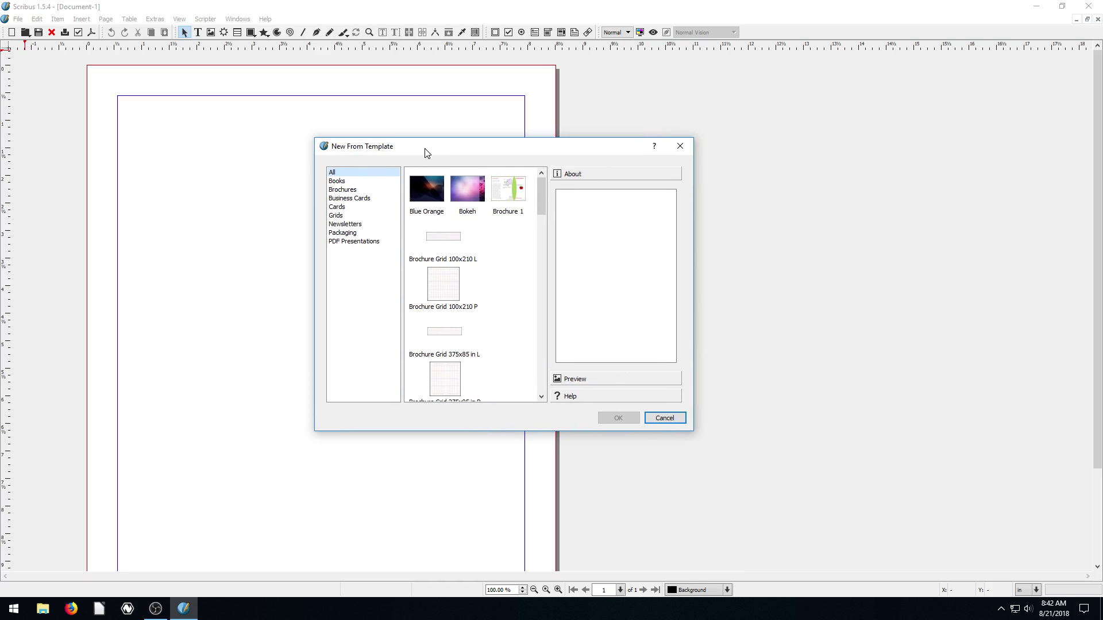
click(344, 181)
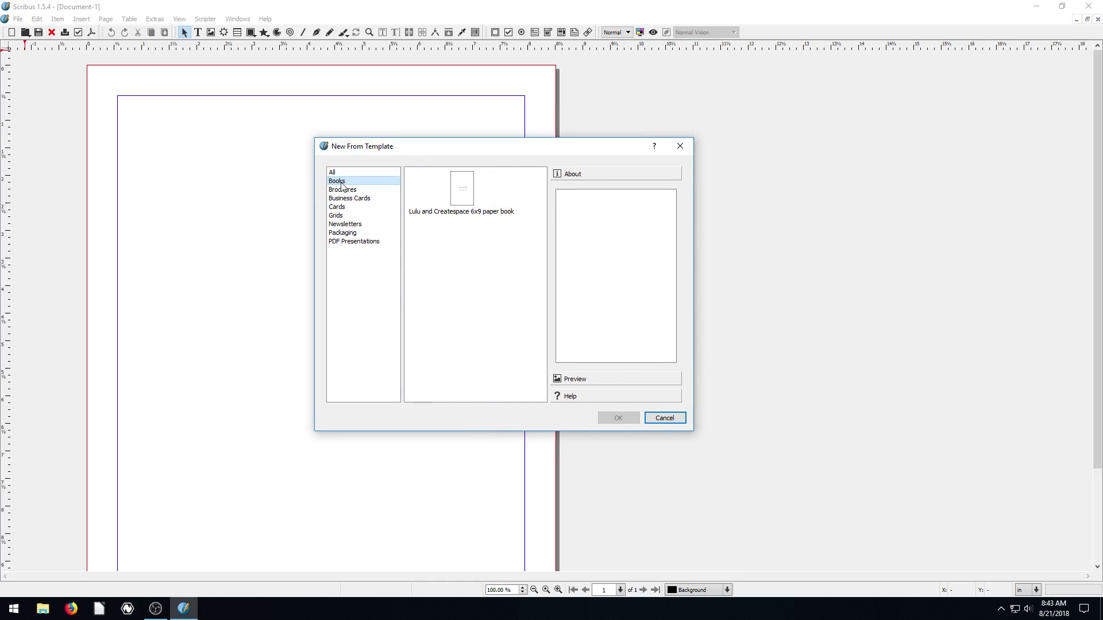
click(345, 191)
click(348, 198)
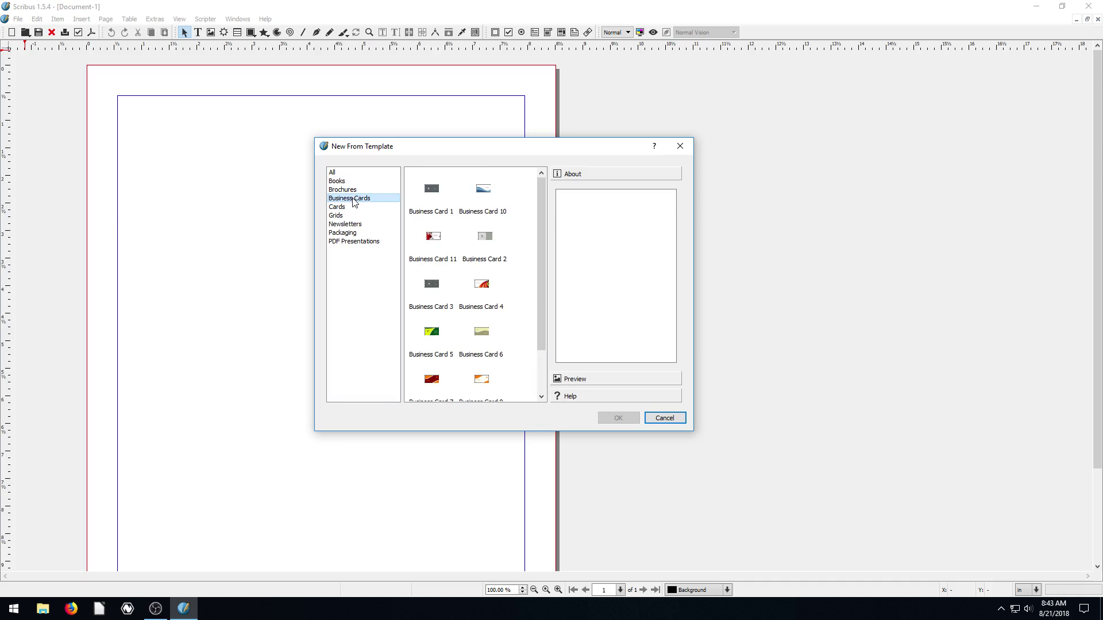
click(338, 208)
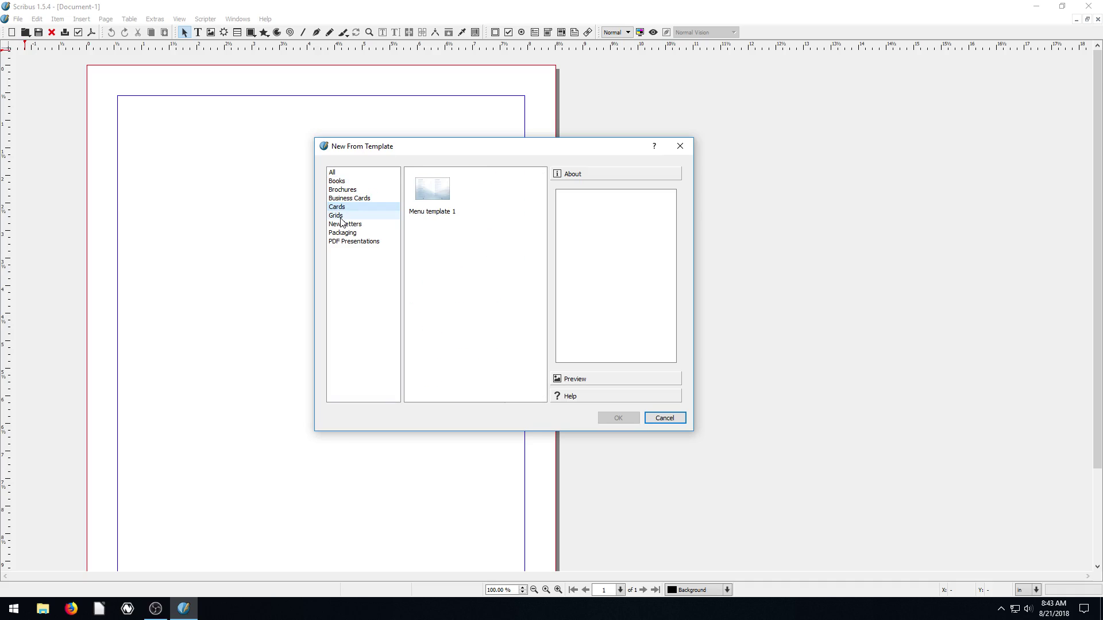
click(339, 216)
key(Down)
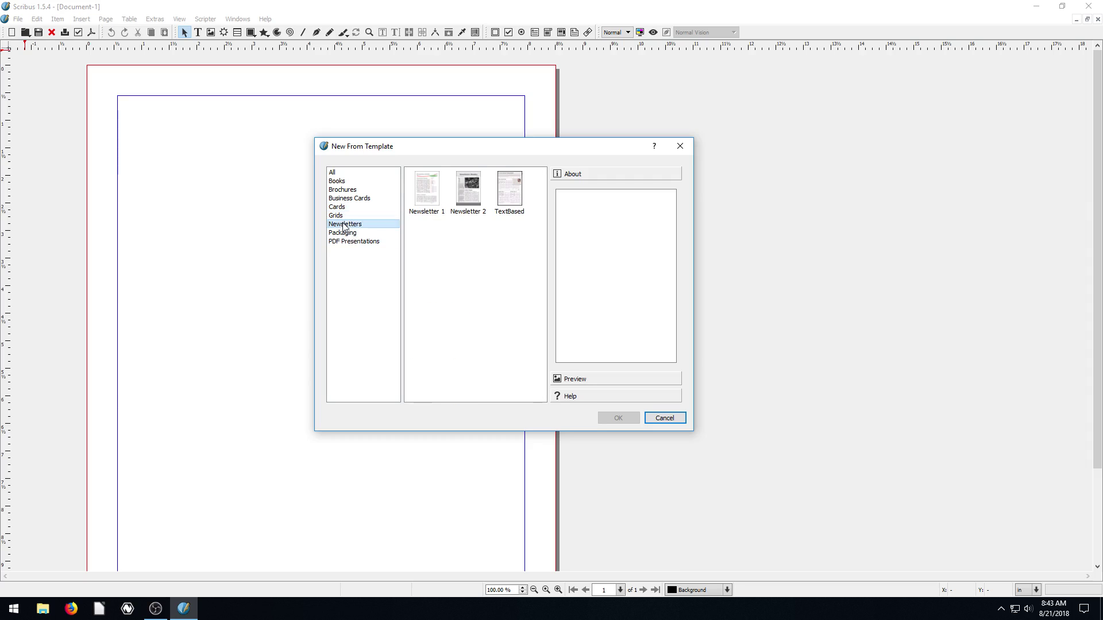
click(350, 234)
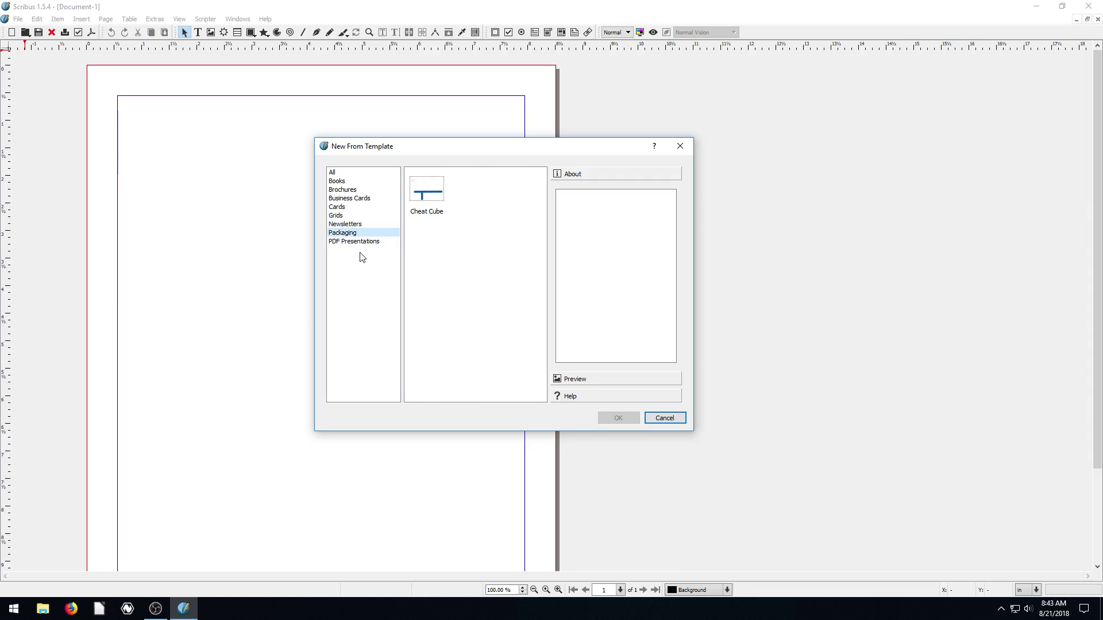
click(351, 243)
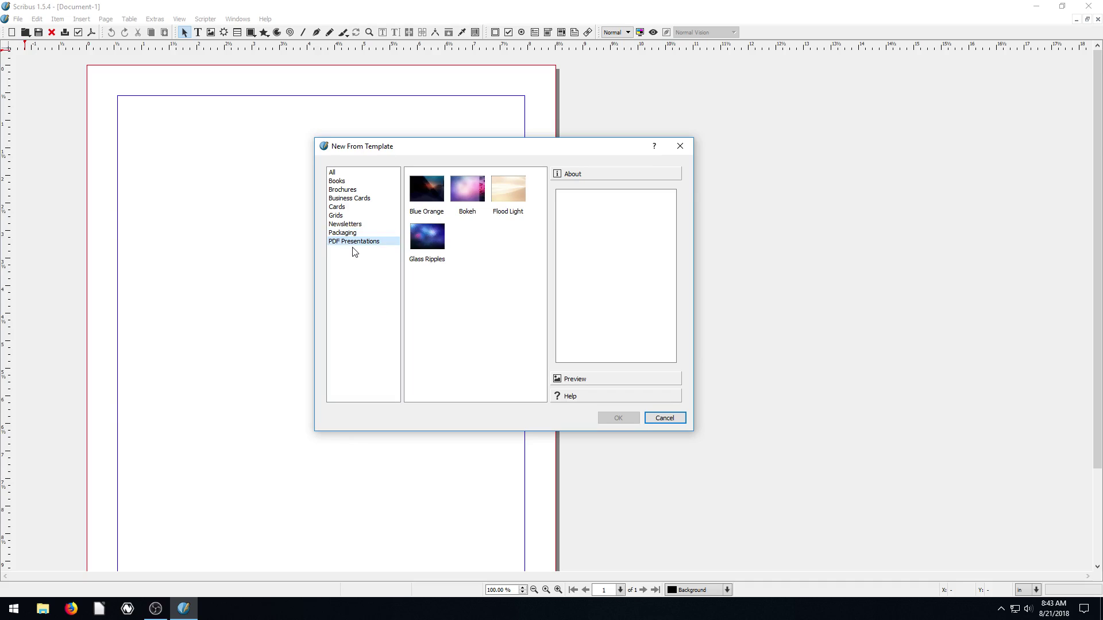
After viewing Glass Ripples, create a document from Books > Lulu and Createspace 6x9 paper book
click(430, 248)
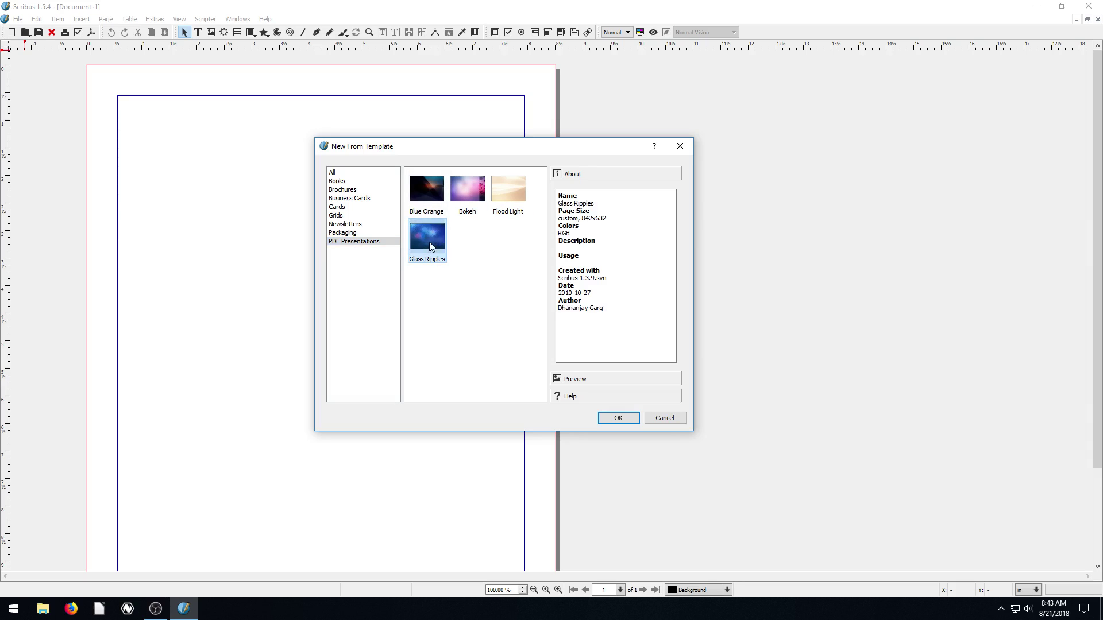
click(362, 227)
click(344, 216)
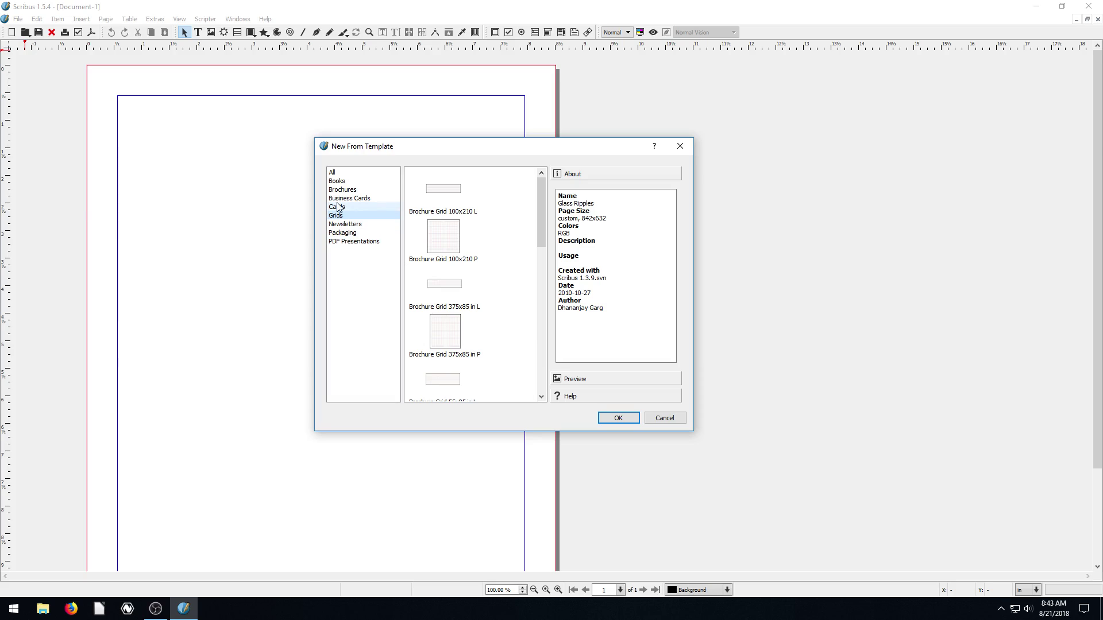
click(337, 183)
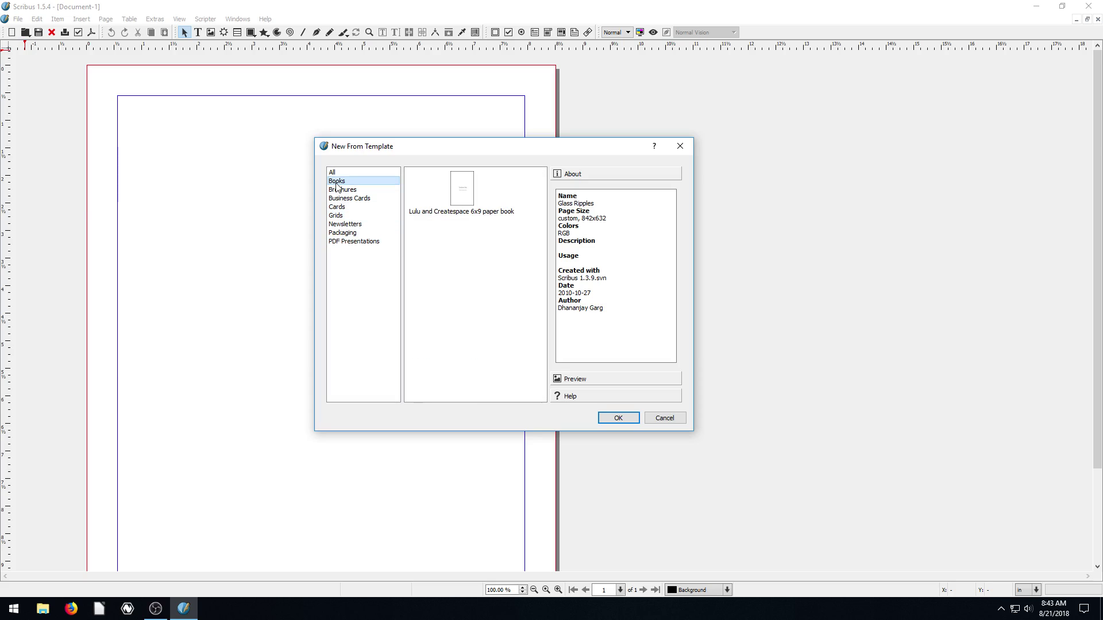
click(450, 213)
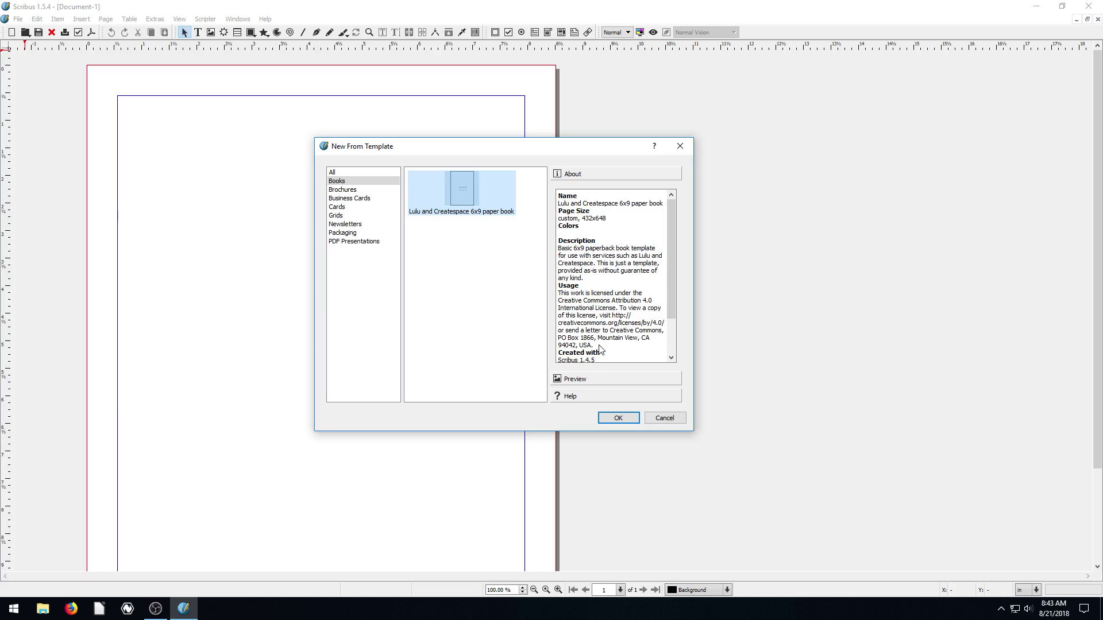
click(619, 418)
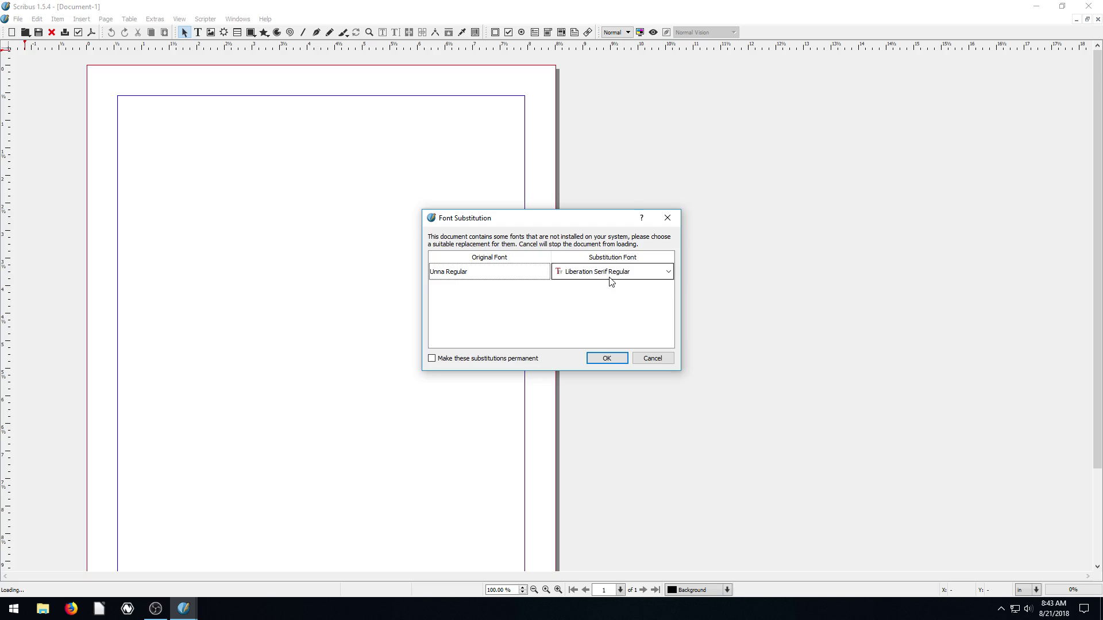
Accept Liberation Serif Regular as the substitute for Unna Regular and dismiss the warning
click(608, 358)
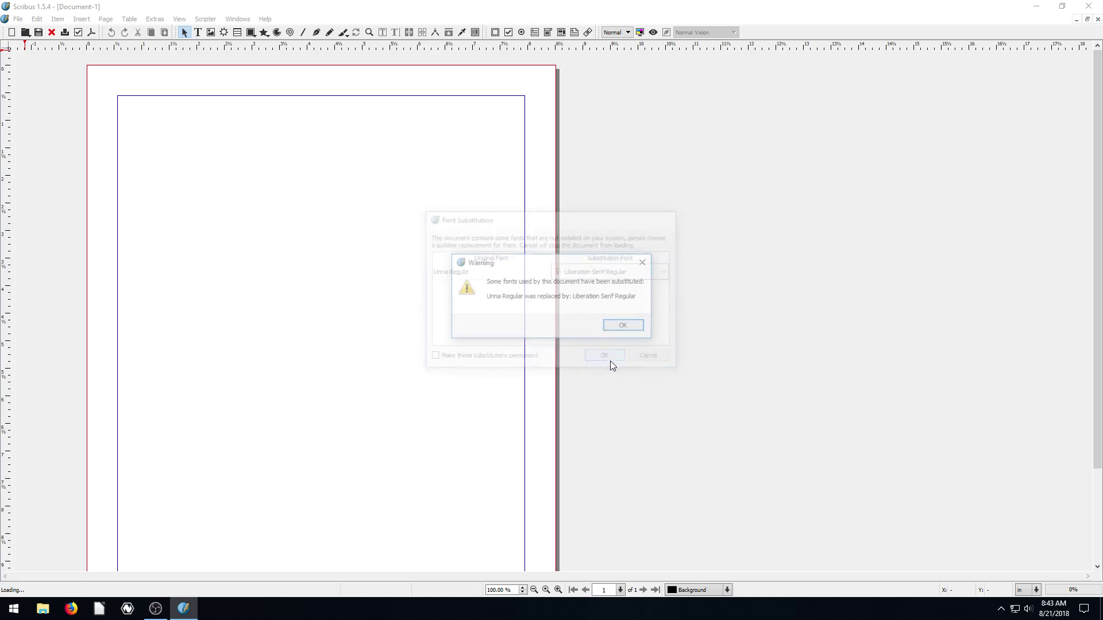
click(624, 326)
Scroll through the book template's title, copyright and blurb pages
scroll(622, 295, down, 5)
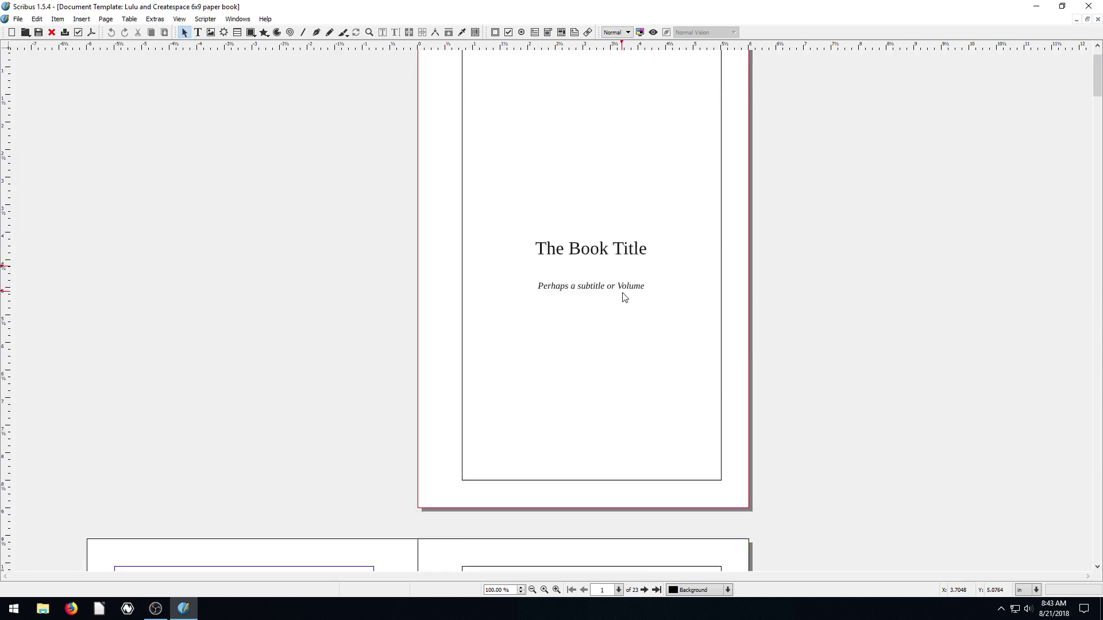
scroll(624, 317, up, 2)
scroll(624, 317, up, 3)
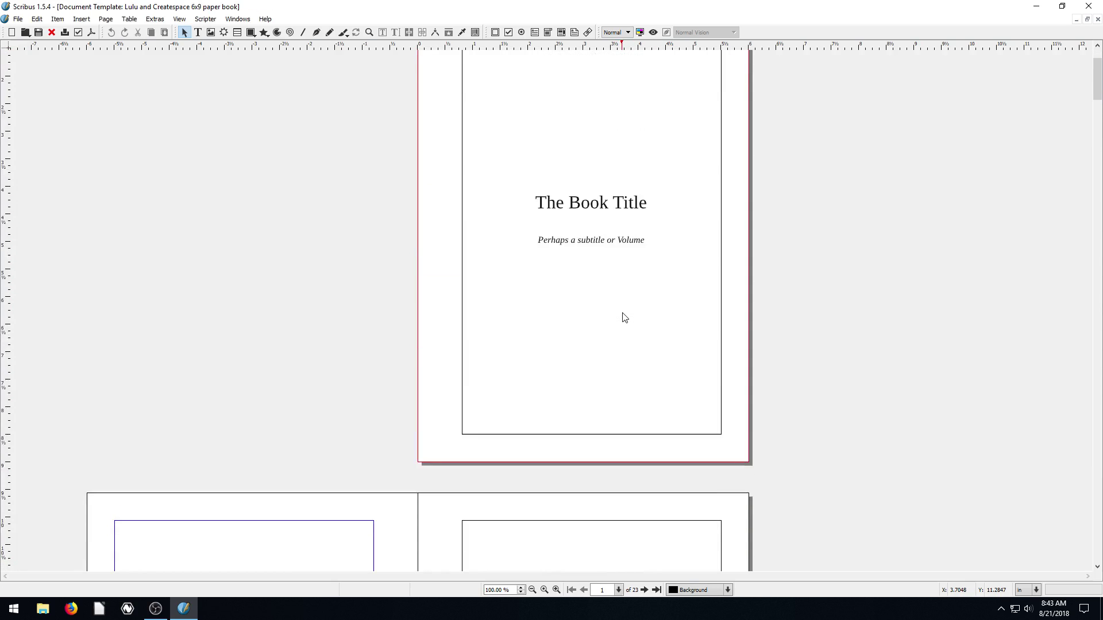
scroll(622, 316, down, 6)
scroll(640, 312, down, 2)
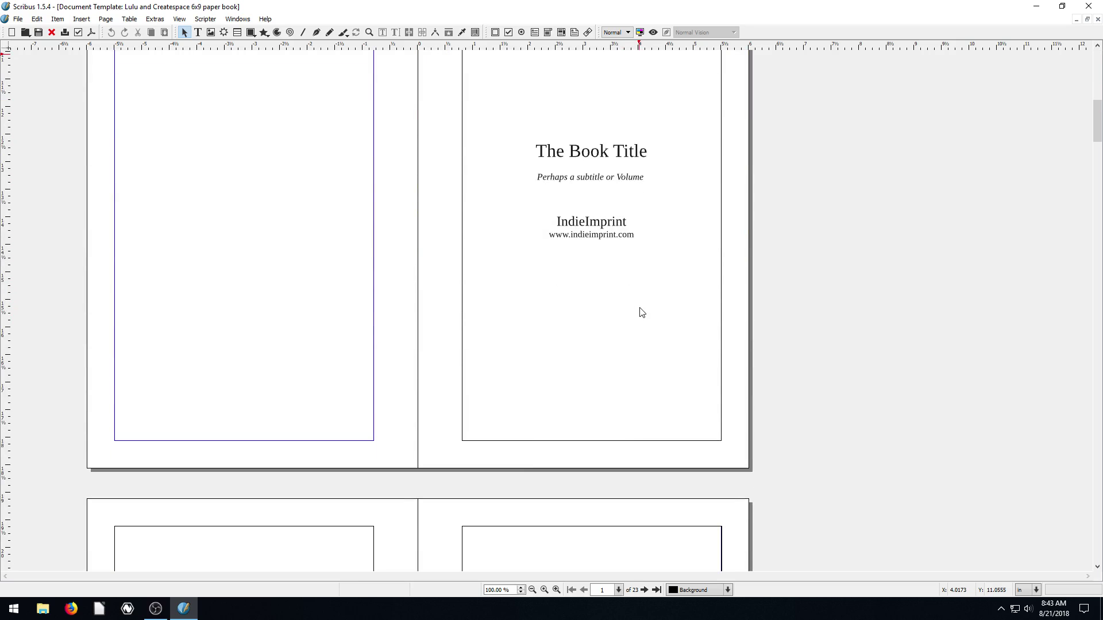
scroll(1086, 143, down, 7)
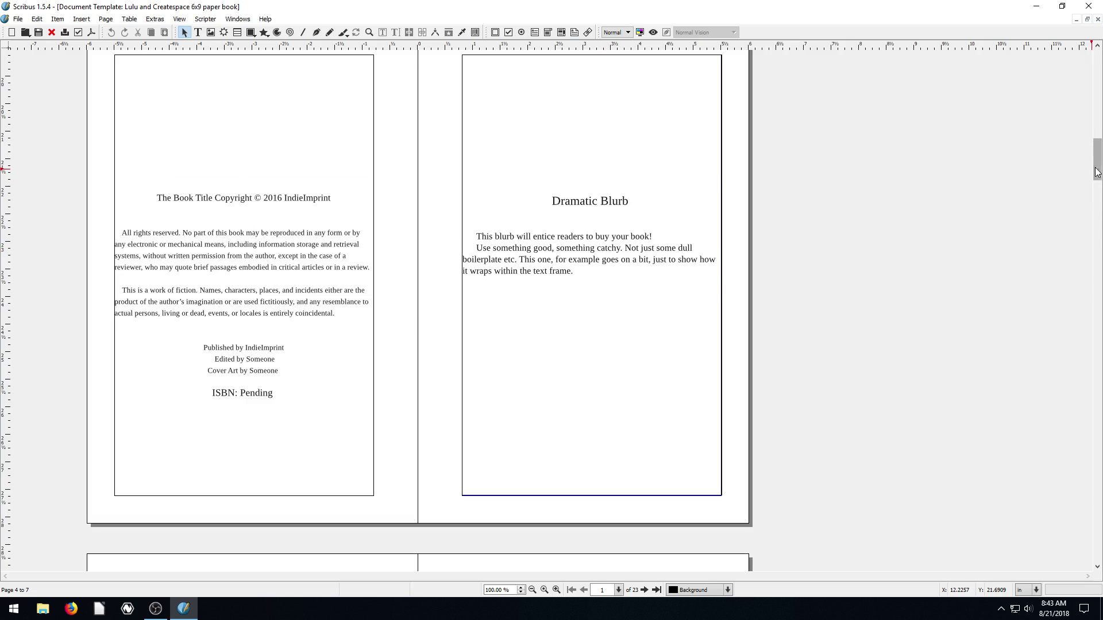
scroll(723, 187, down, 12)
scroll(723, 187, up, 10)
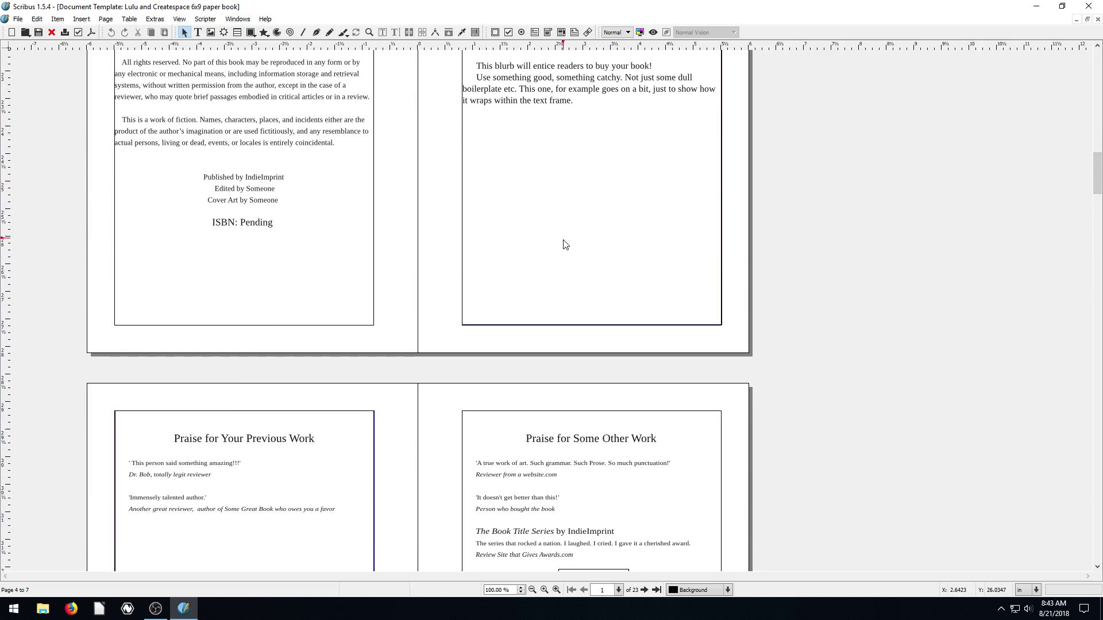
scroll(565, 244, up, 10)
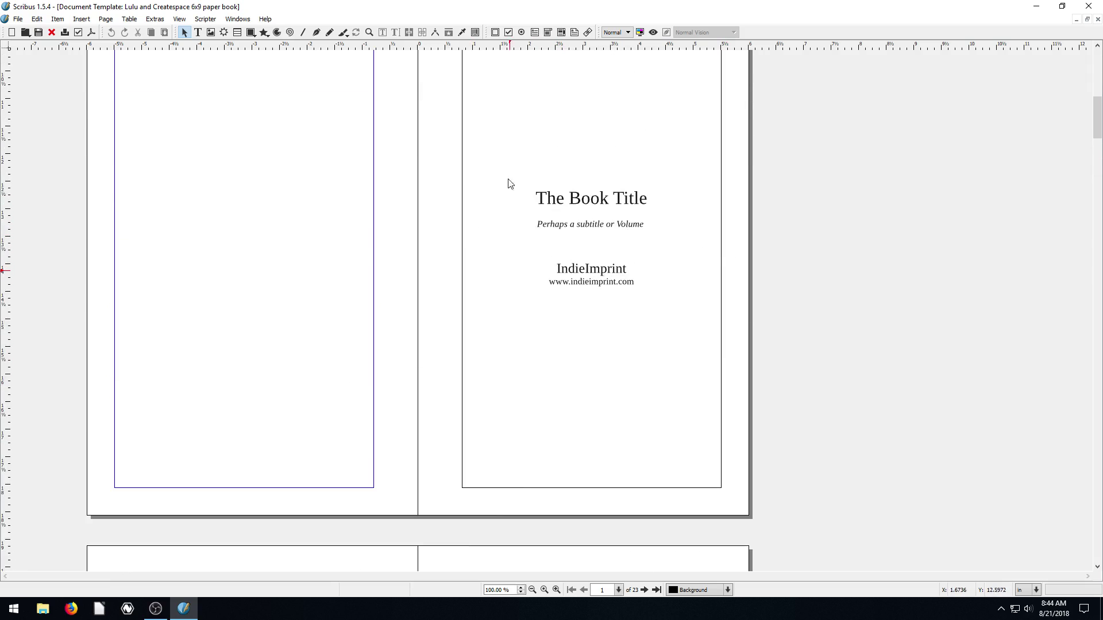
scroll(470, 291, up, 2)
scroll(470, 291, down, 1)
scroll(470, 291, up, 1)
scroll(1094, 136, down, 3)
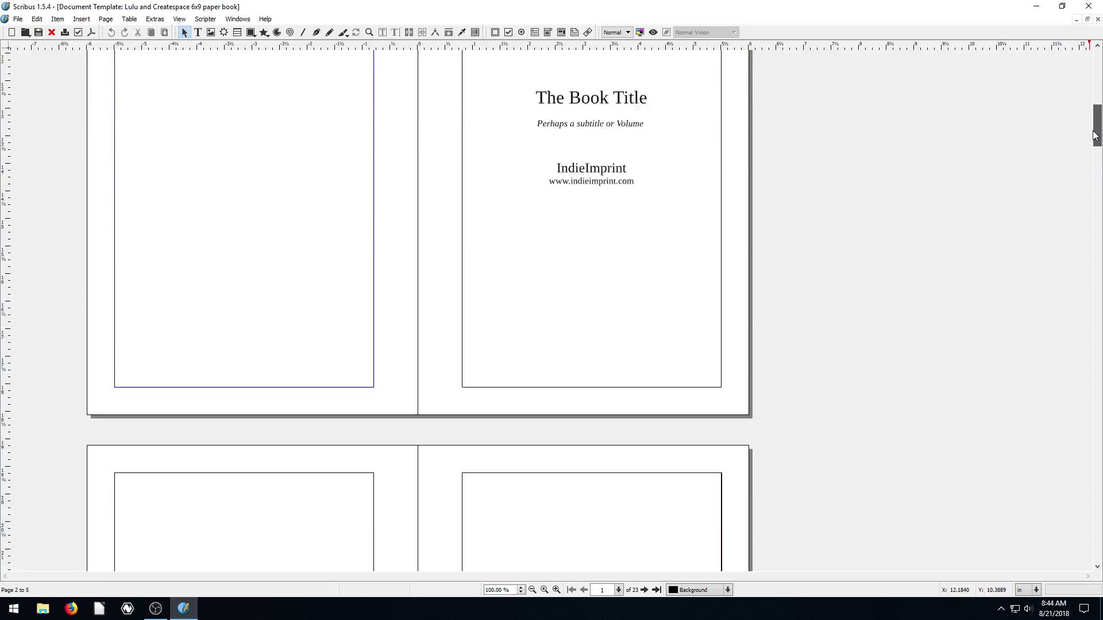
drag(1094, 136, 940, 148)
Select the Dramatic Blurb text frame, then move on to the Praise for Some Other Work spread
click(616, 435)
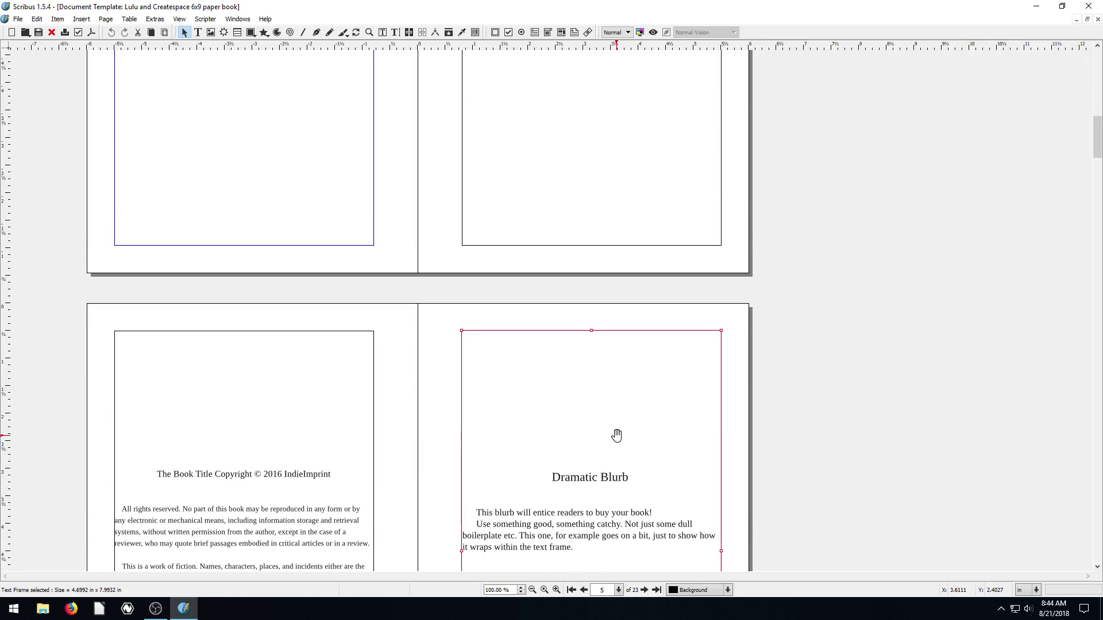
scroll(616, 435, down, 2)
drag(1096, 152, 1097, 218)
Load tjfree_icon_sq.png into the tomato image frame using Get Image
click(596, 263)
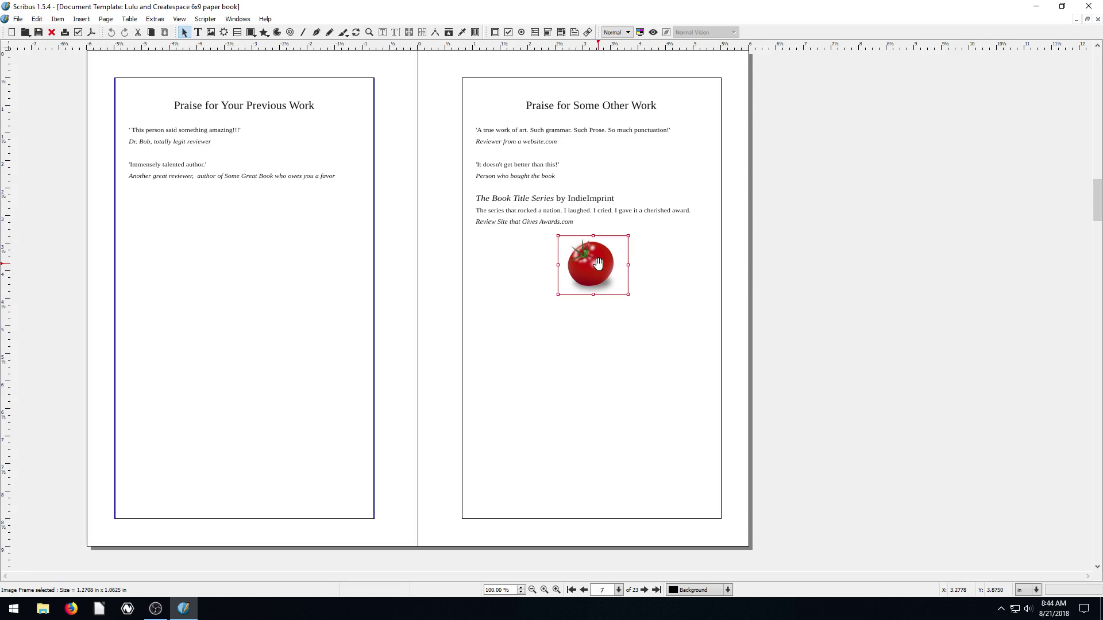
right_click(600, 266)
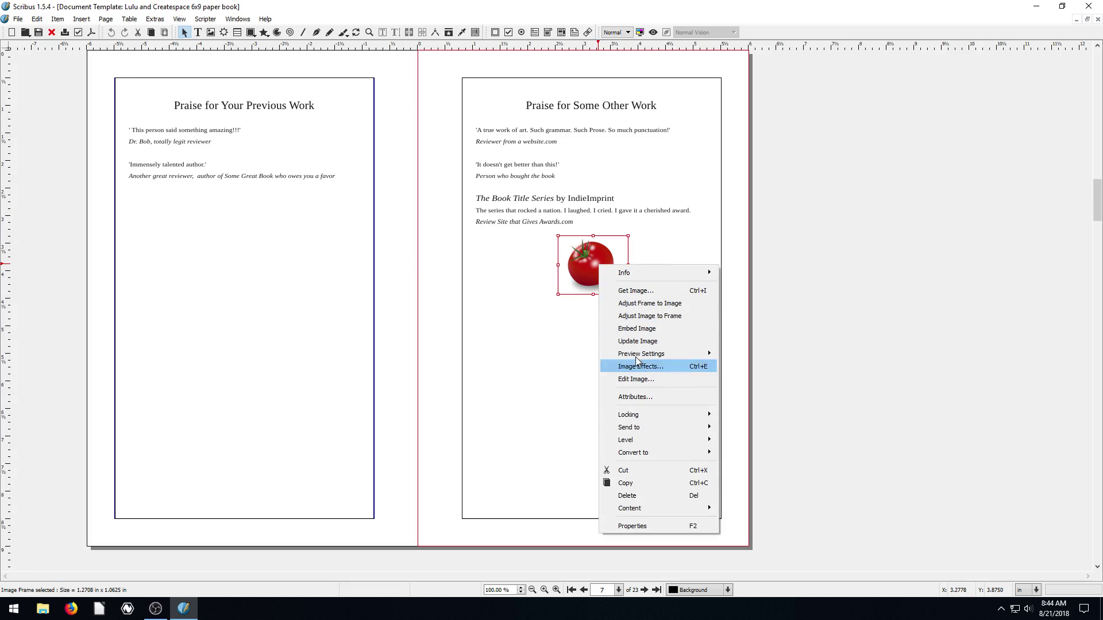
click(615, 291)
click(446, 288)
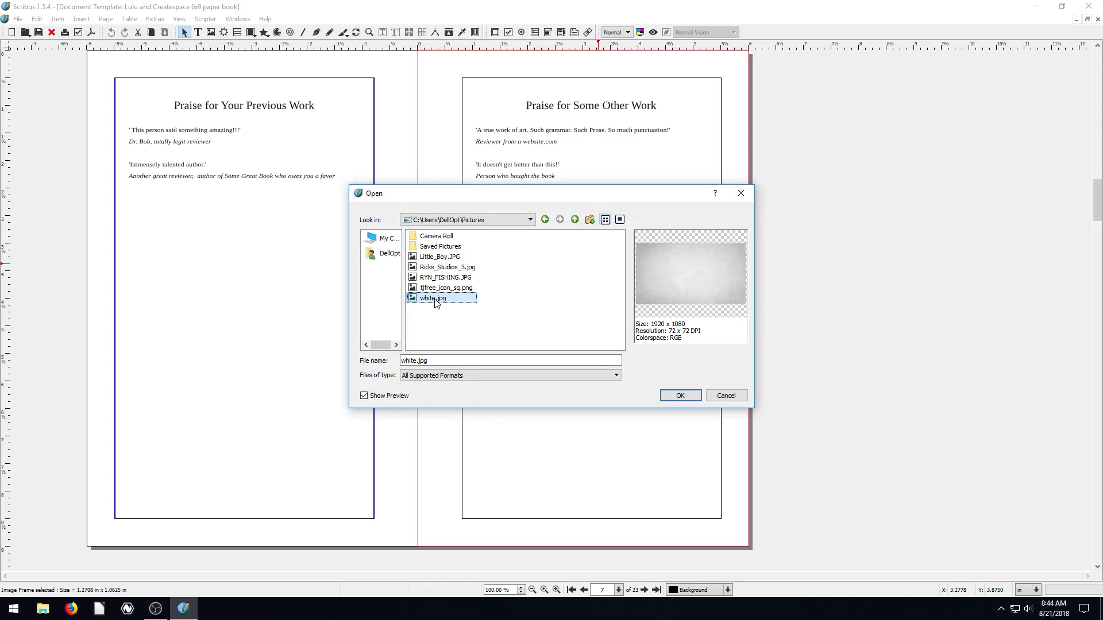
click(679, 396)
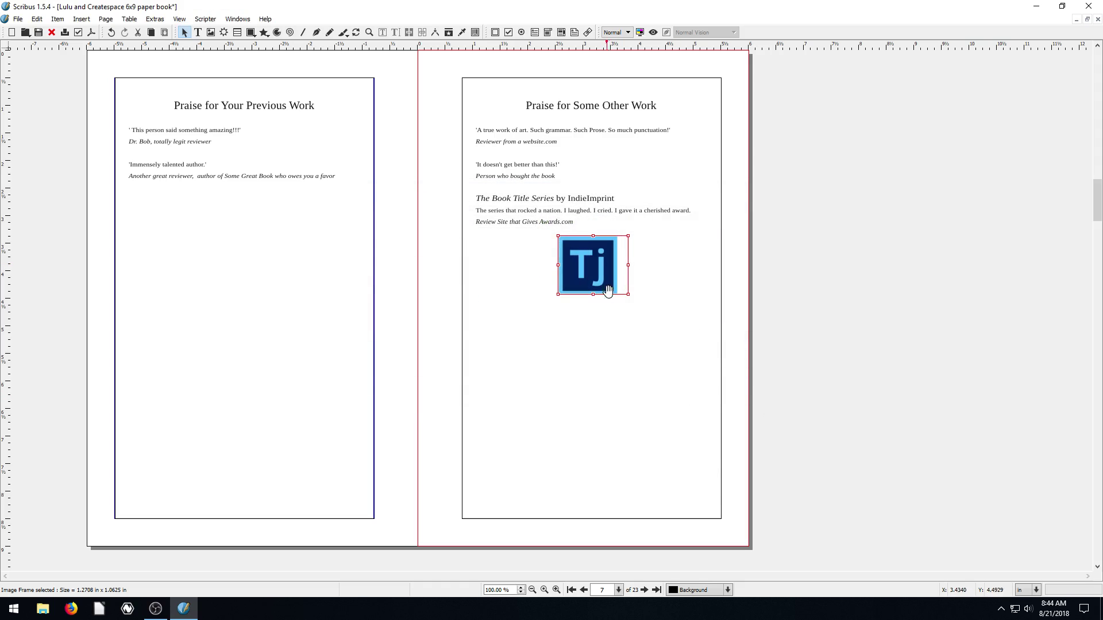
click(659, 263)
scroll(659, 263, down, 10)
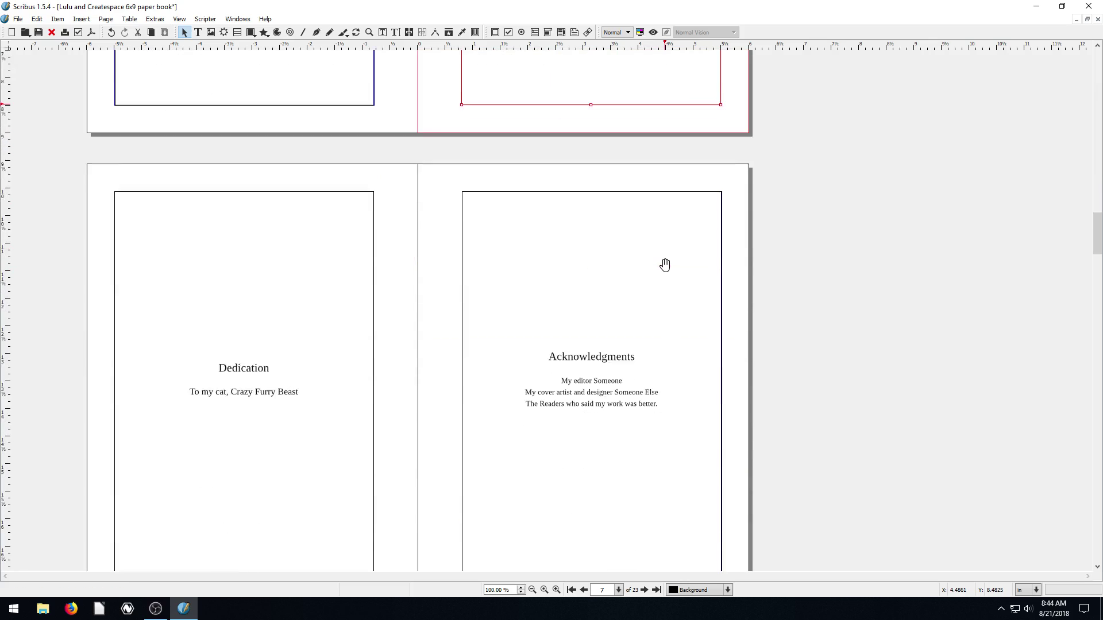
Type 'gjioerj…' filler, a line break and 'ergjnre' into Chapter 1's second paragraph
drag(1098, 241, 1090, 336)
click(635, 281)
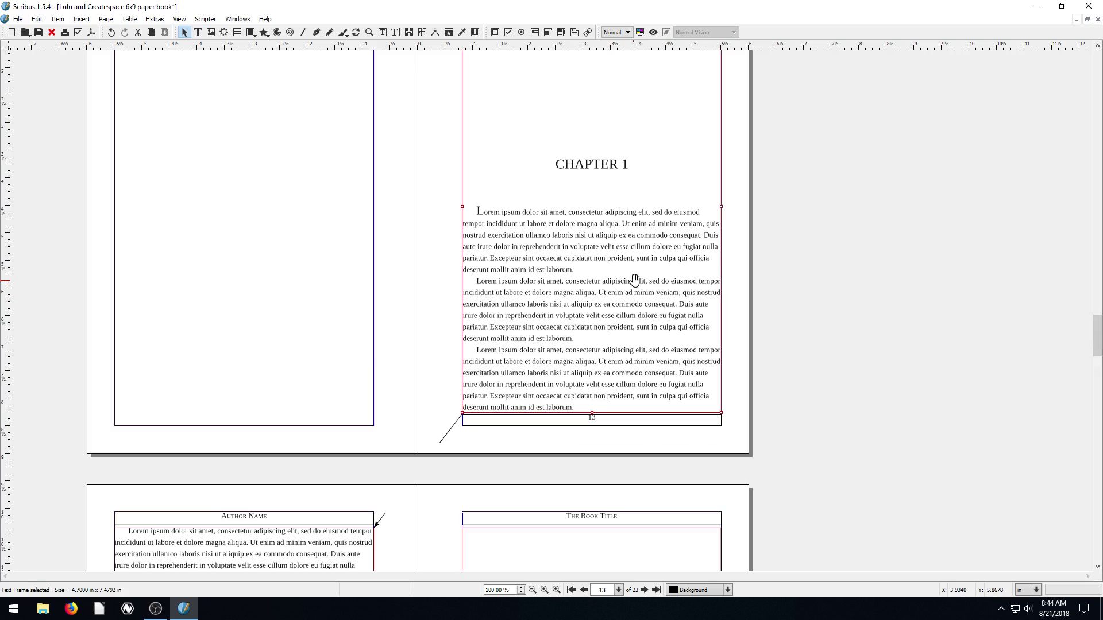
scroll(577, 317, down, 1)
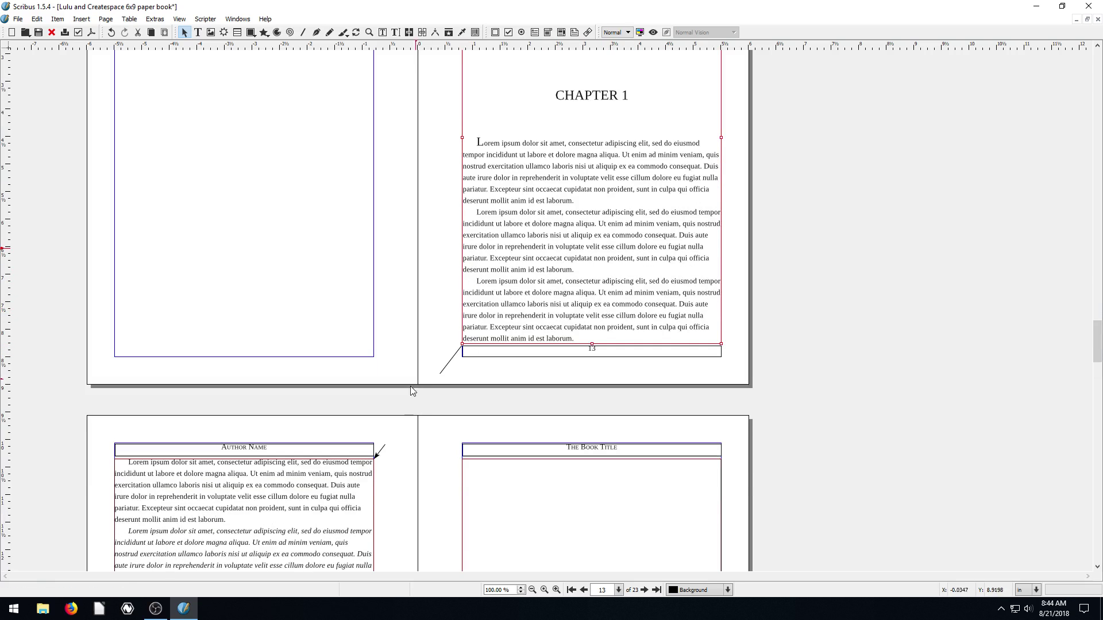
double_click(506, 259)
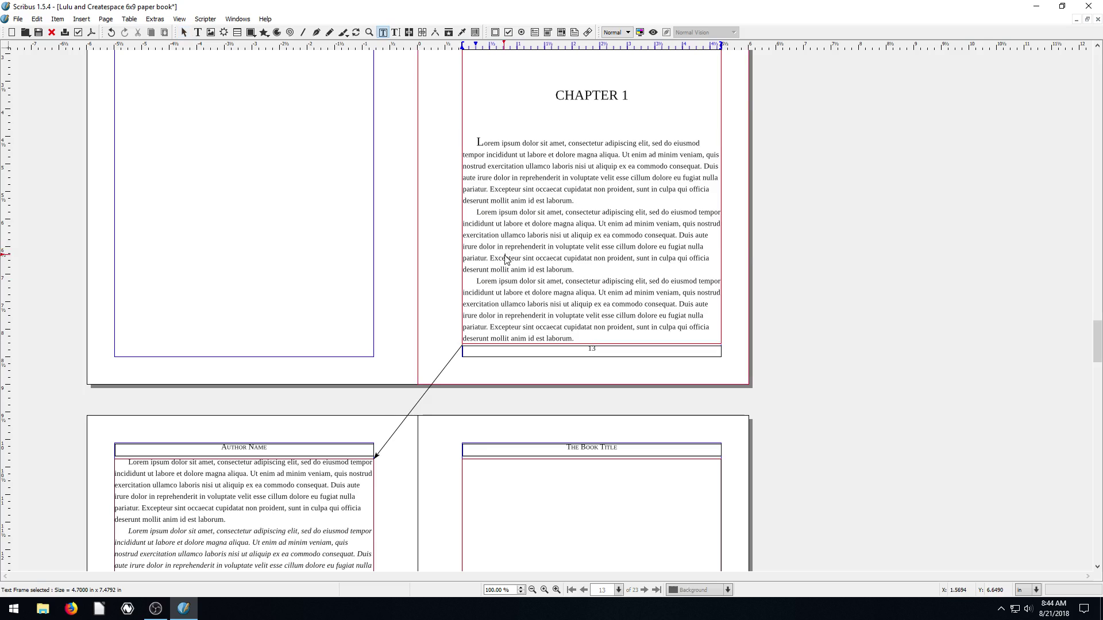
text(gjioerjgioerjgioerjgioerjgioerjgioerjgioerjgioer)
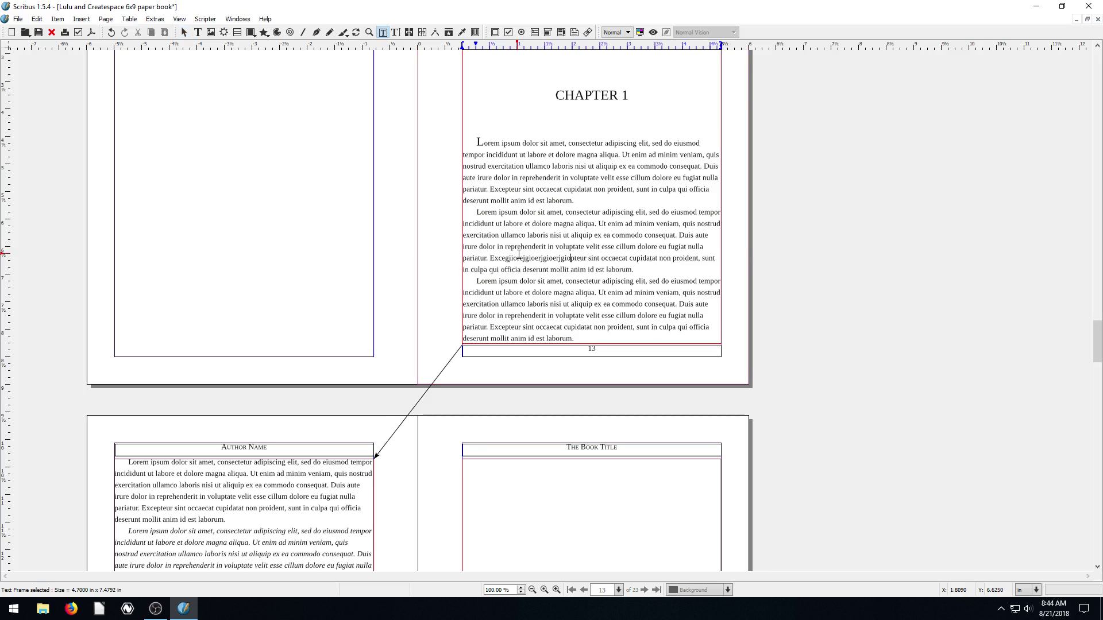
key(Return)
key(Return)
key(Return)
key(Return)
text(ergjnre)
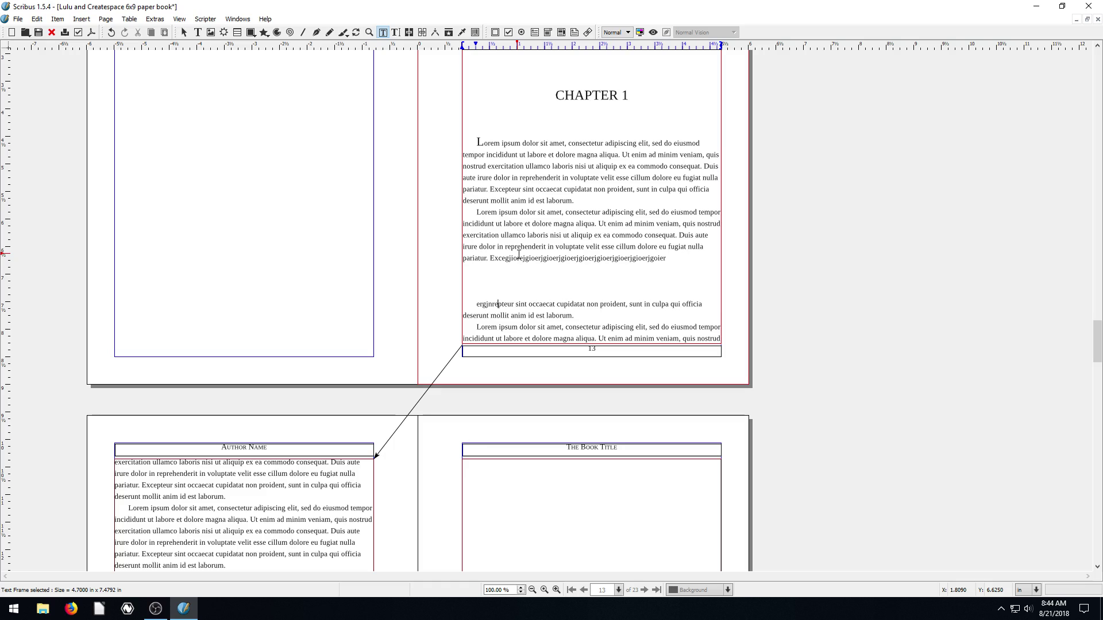
scroll(374, 315, down, 5)
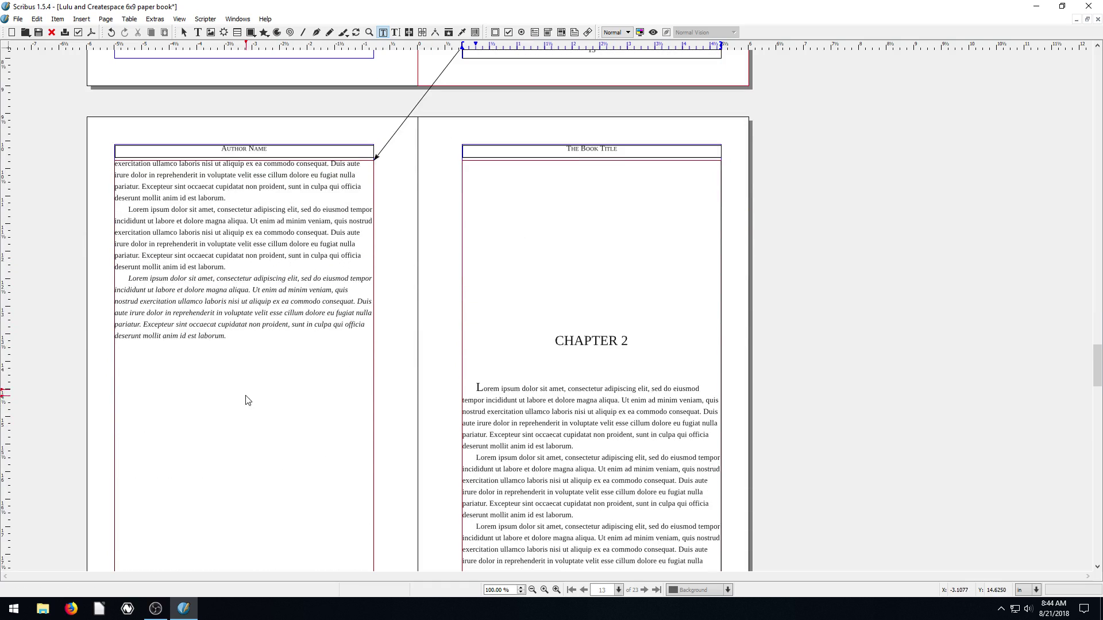
click(387, 346)
Scroll through the pages to check how the Chapter 1 text reflowed
scroll(246, 371, down, 2)
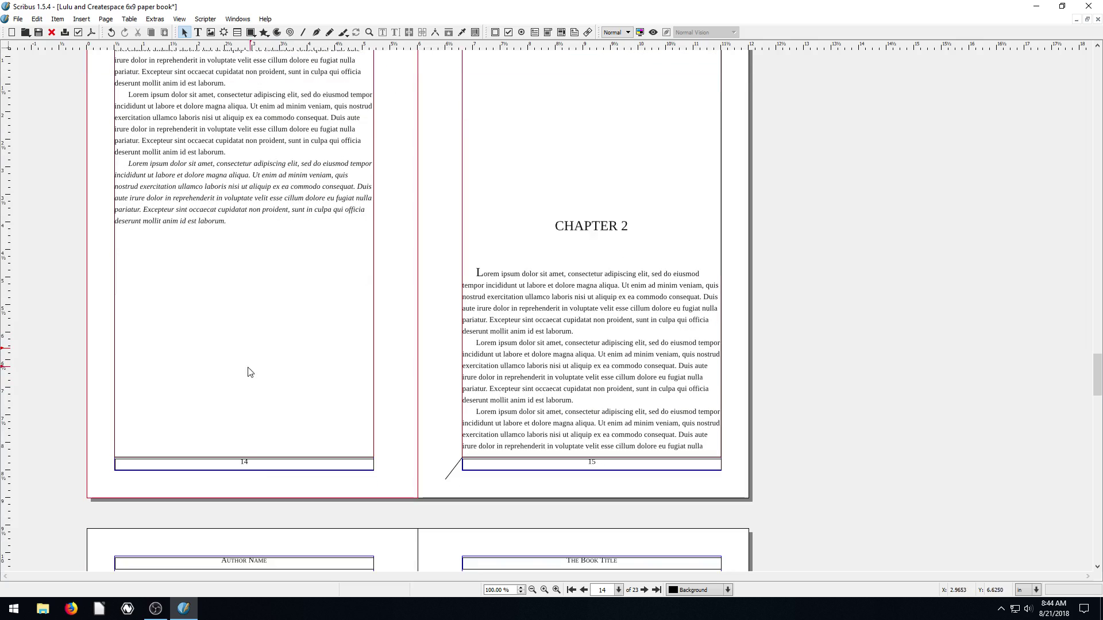
scroll(239, 432, up, 2)
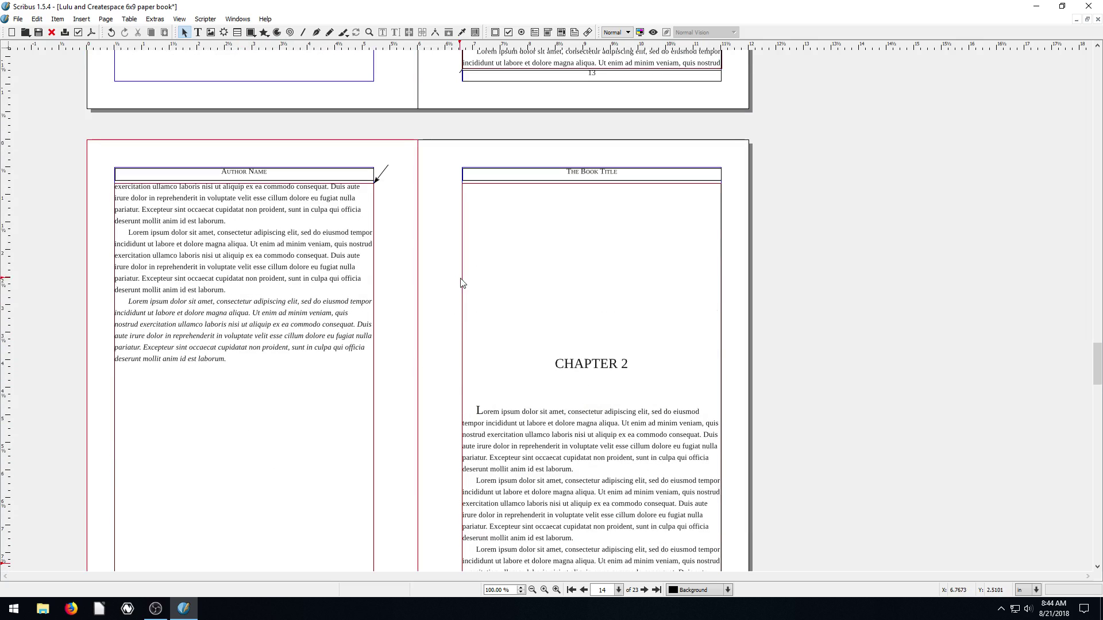
scroll(441, 283, up, 3)
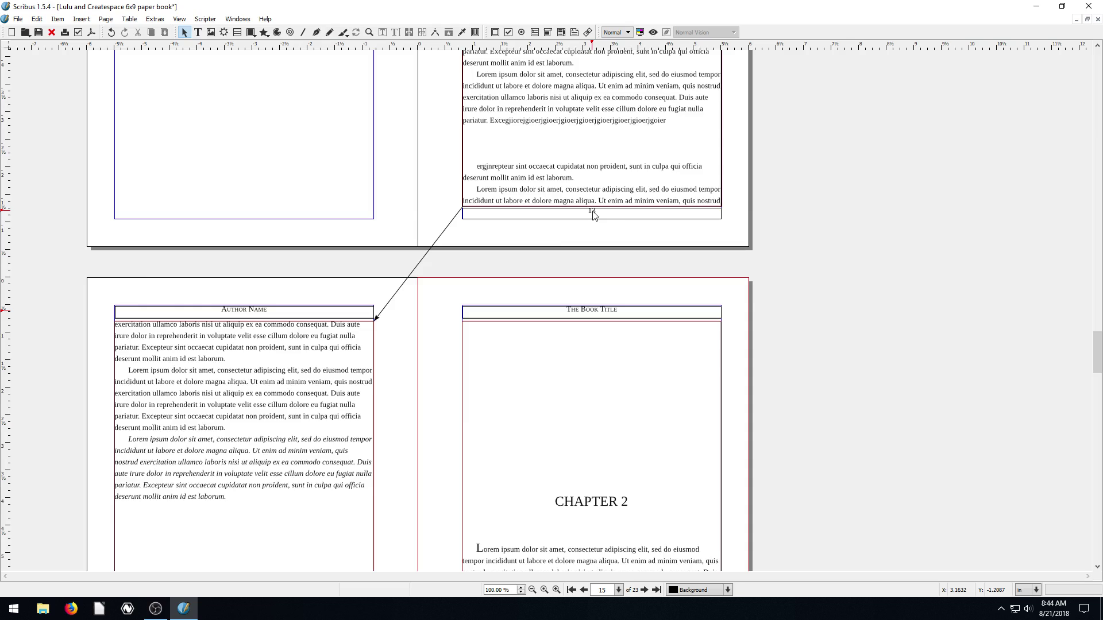
scroll(438, 253, down, 4)
scroll(524, 459, down, 2)
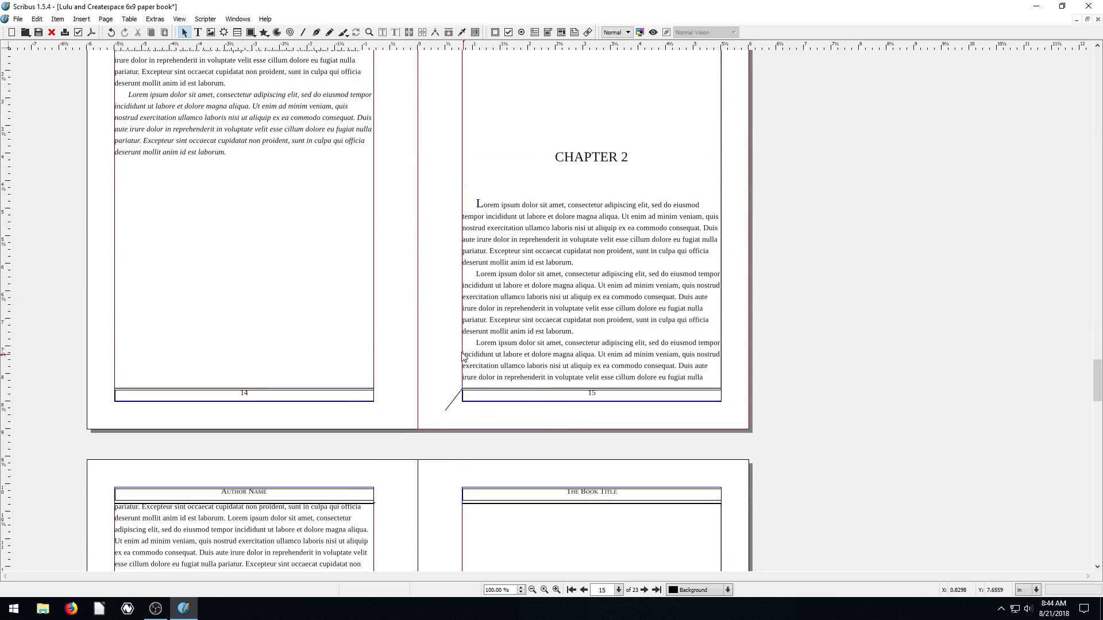
scroll(459, 212, up, 2)
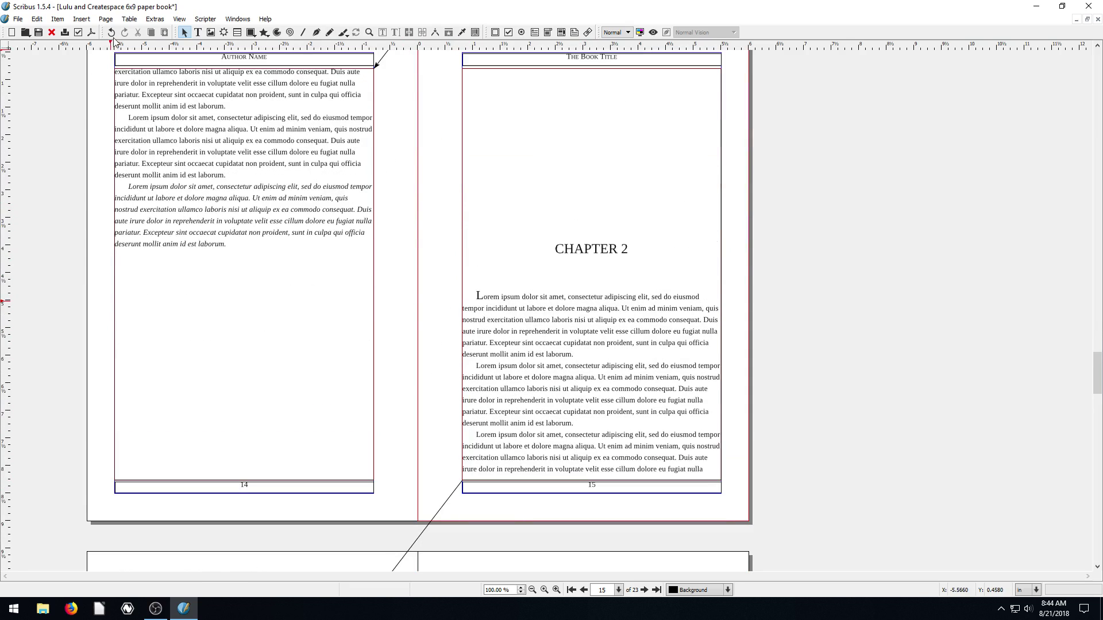
Use Page > Insert to add 2 pages placed after page 14
click(107, 21)
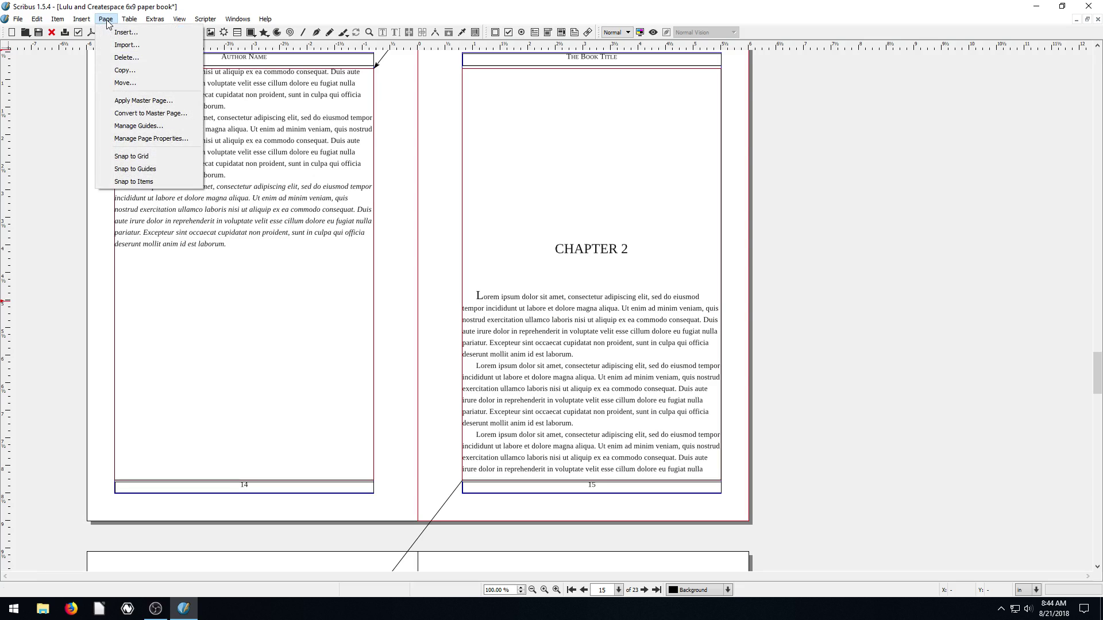
click(126, 33)
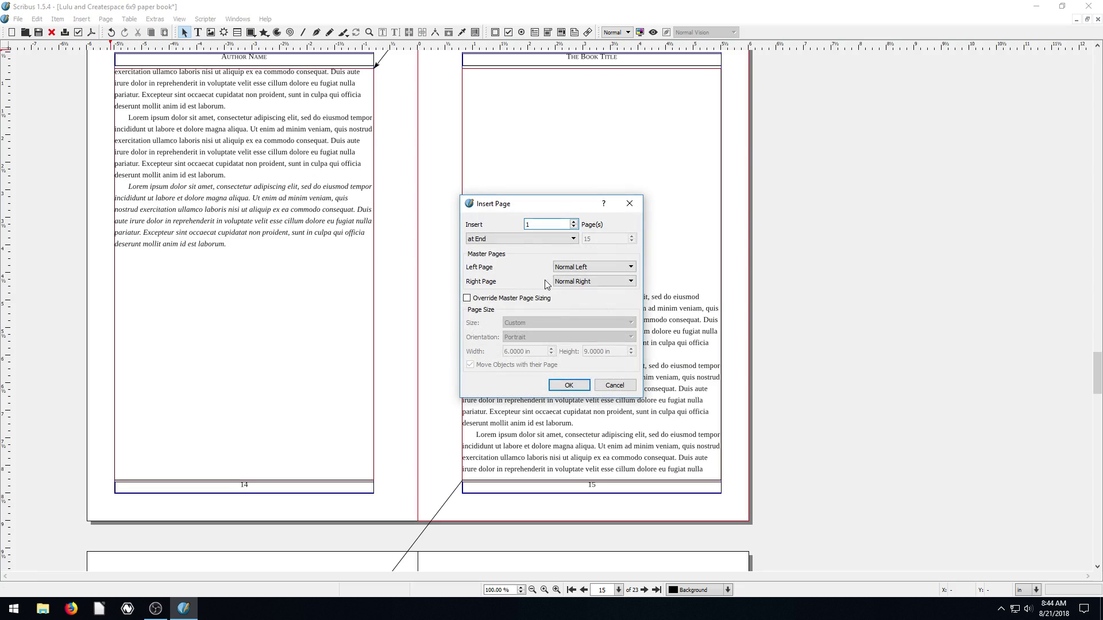
click(532, 240)
click(532, 240)
click(573, 221)
click(535, 245)
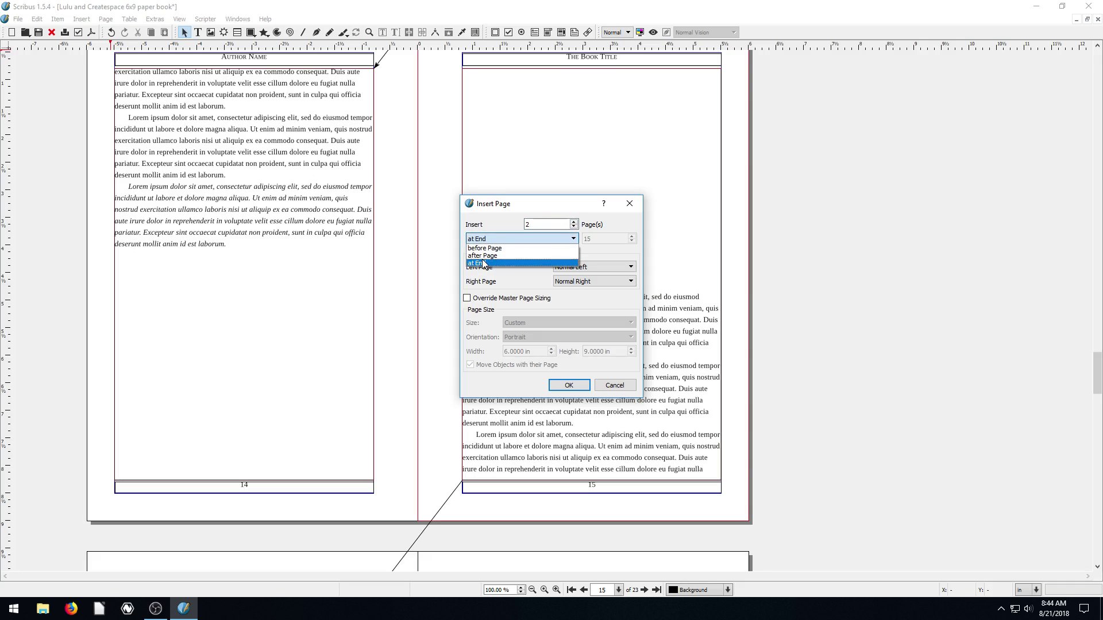
click(552, 251)
click(632, 241)
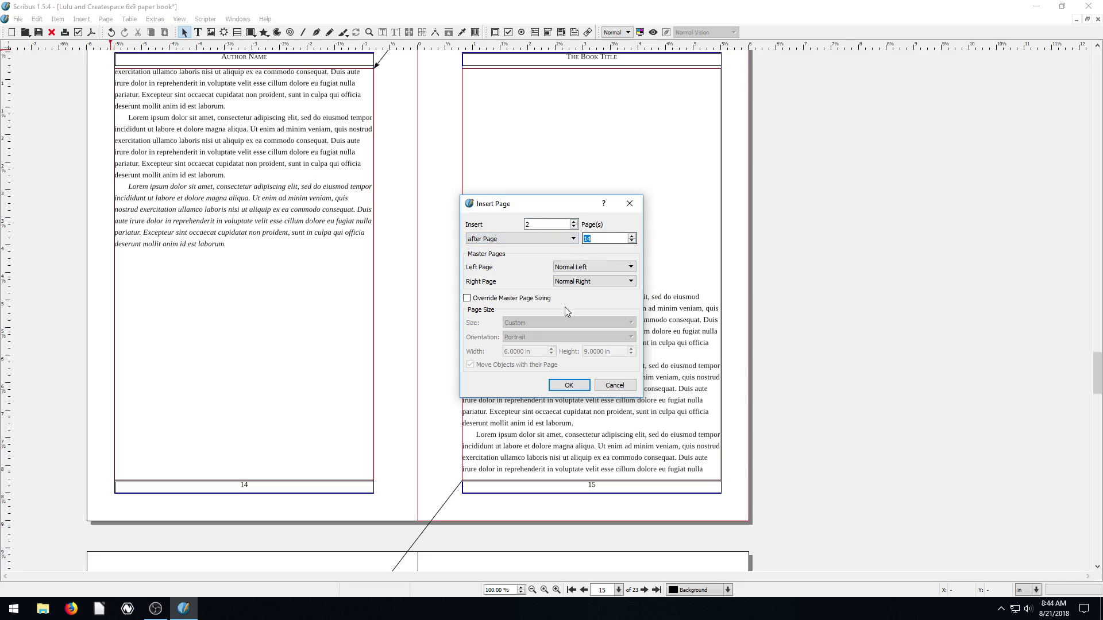
click(568, 384)
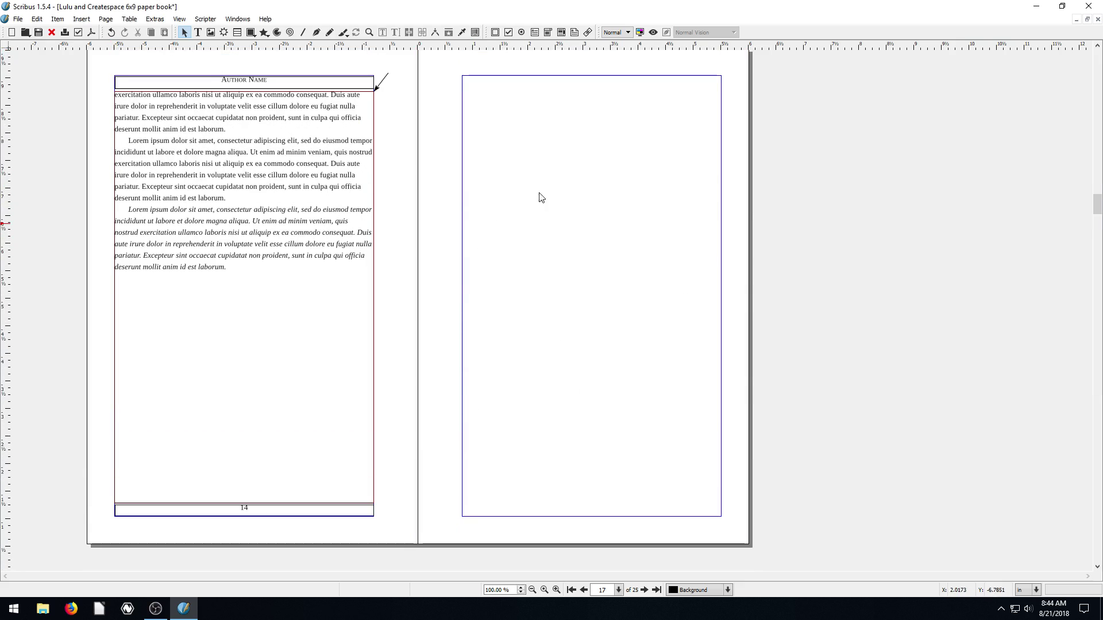
scroll(266, 490, down, 10)
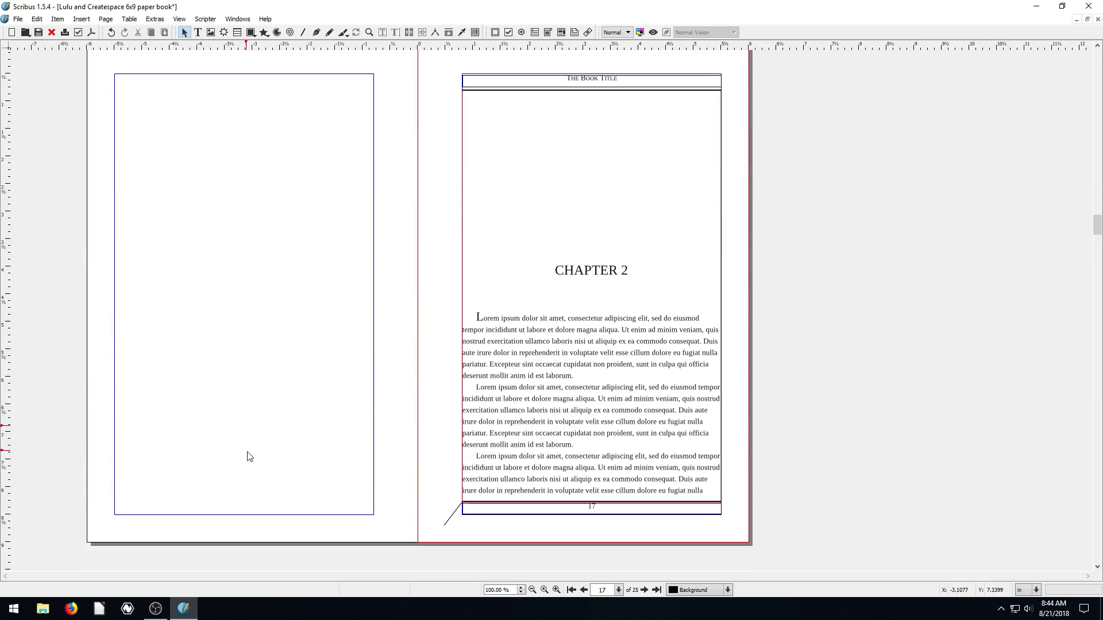
scroll(385, 402, up, 5)
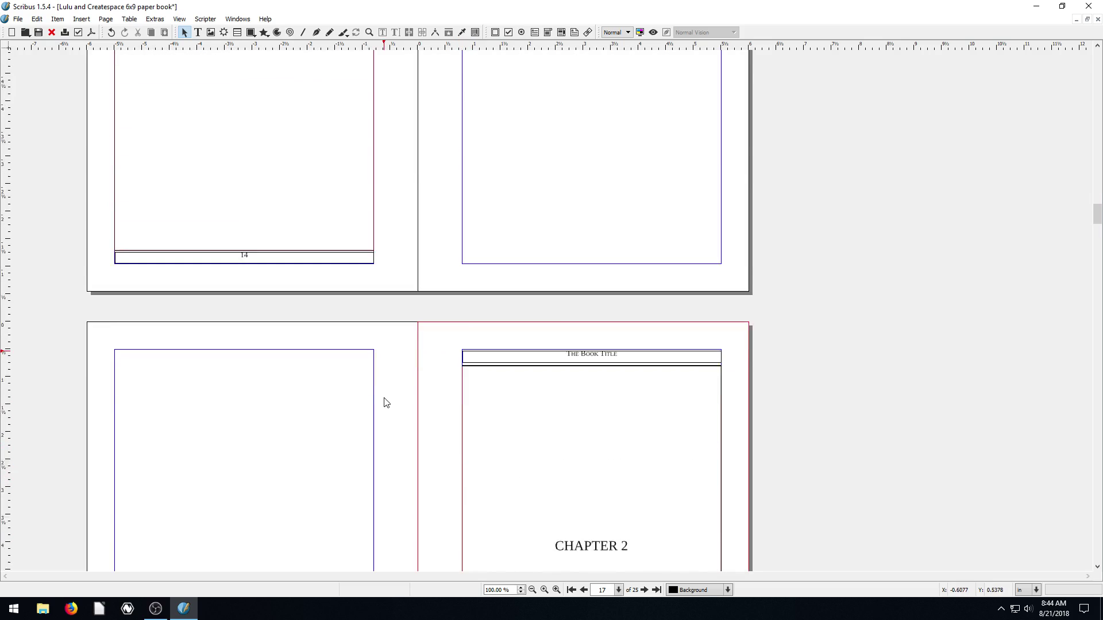
scroll(266, 247, down, 1)
scroll(238, 294, up, 2)
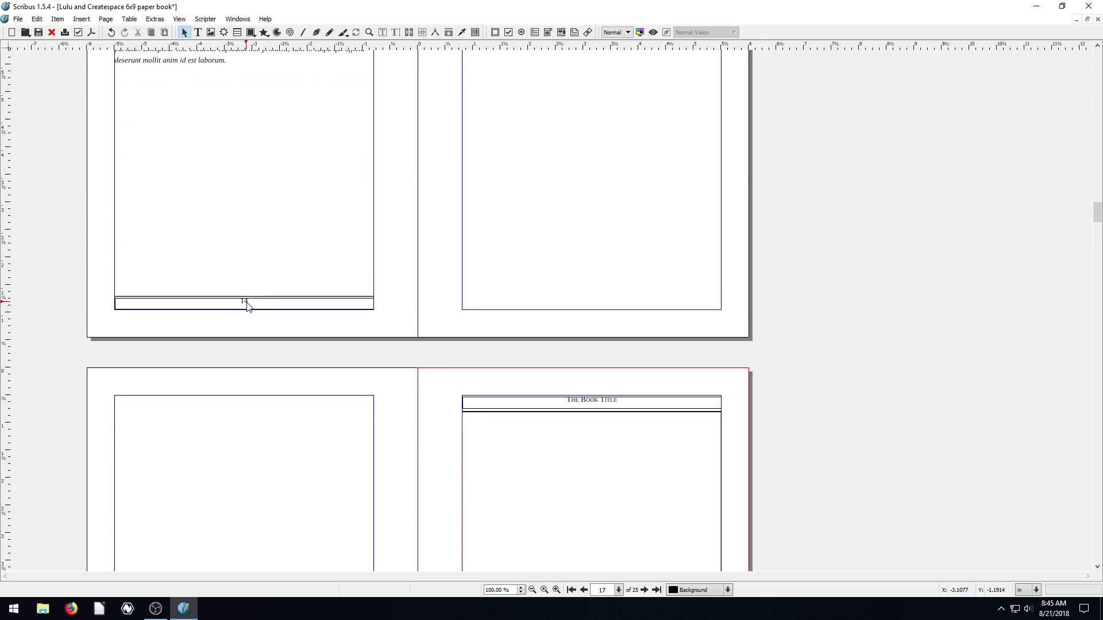
click(369, 32)
click(223, 225)
scroll(303, 295, down, 2)
scroll(295, 197, down, 1)
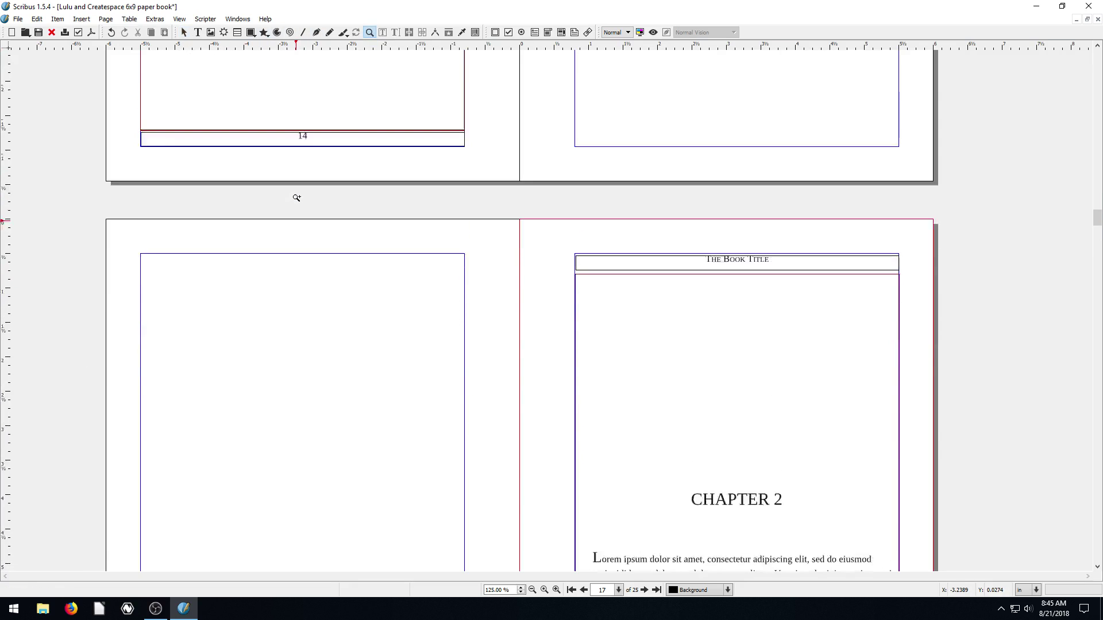
scroll(295, 197, up, 2)
scroll(704, 153, down, 8)
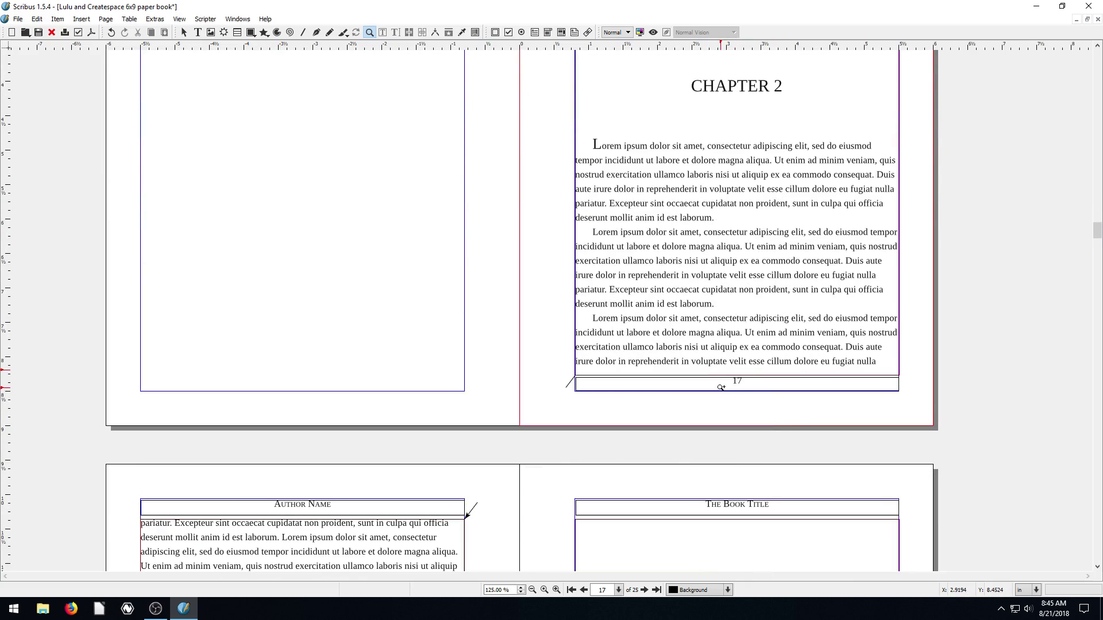
scroll(365, 423, down, 9)
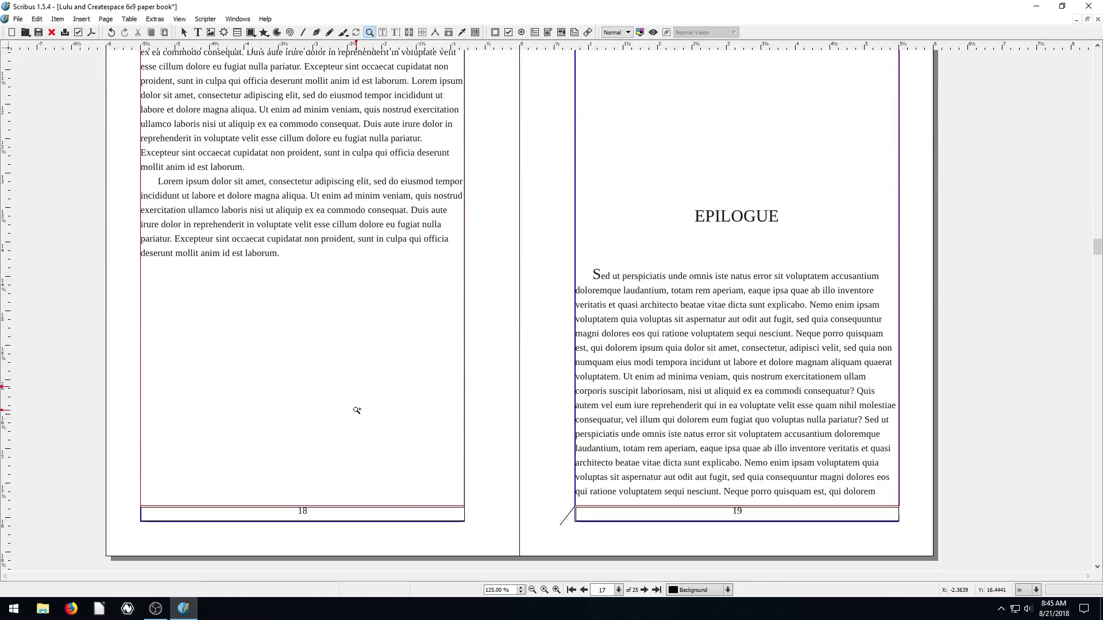
scroll(357, 410, down, 2)
scroll(629, 370, down, 3)
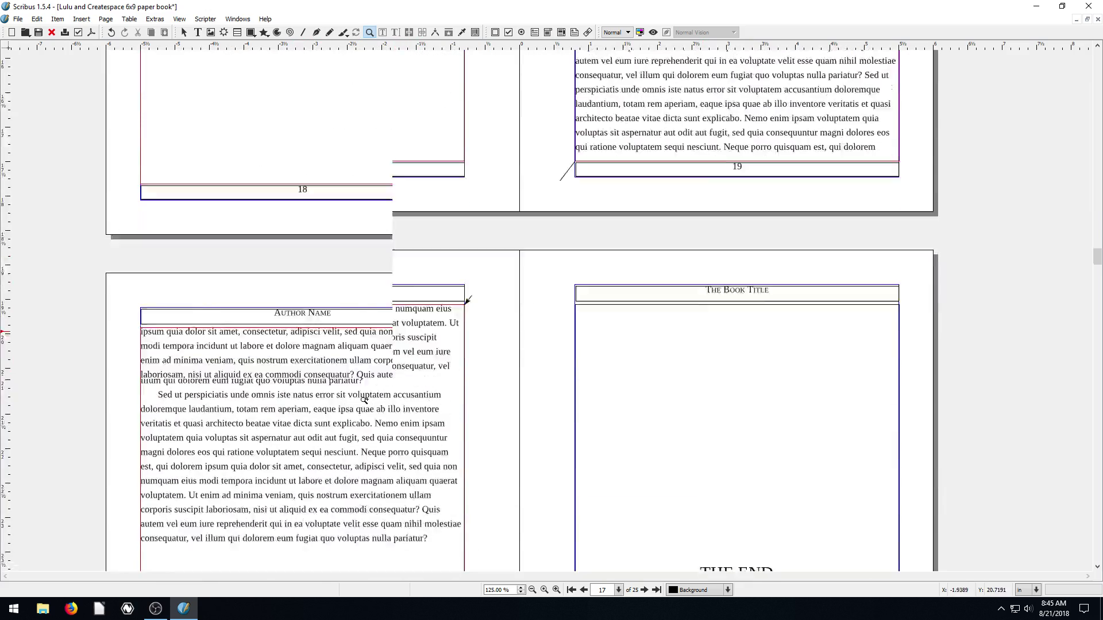
scroll(778, 423, up, 6)
scroll(778, 422, up, 14)
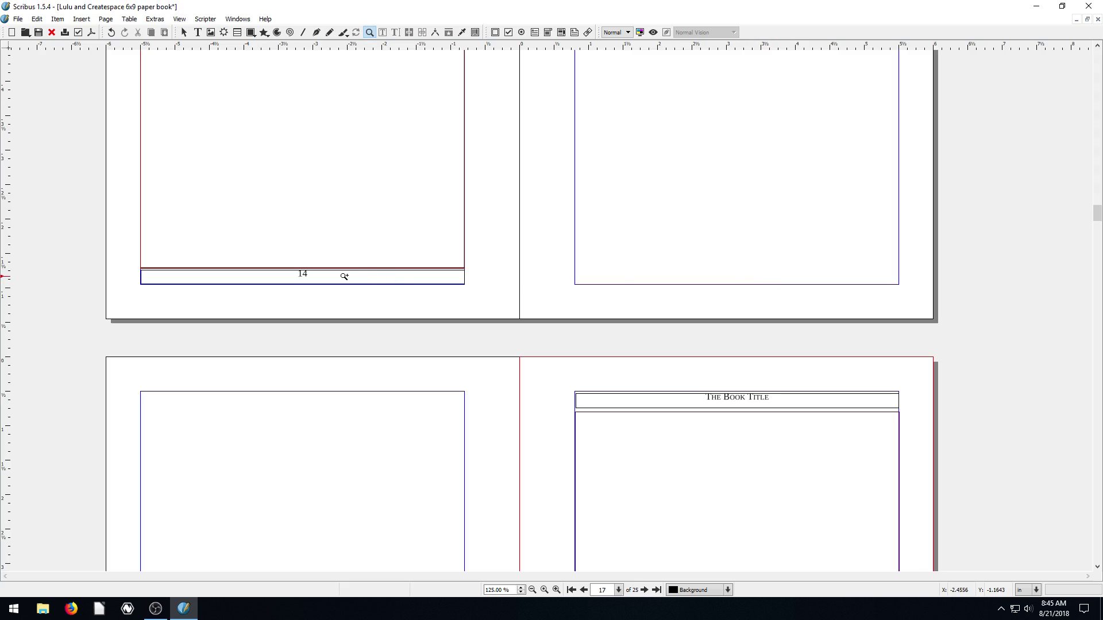
scroll(623, 421, down, 4)
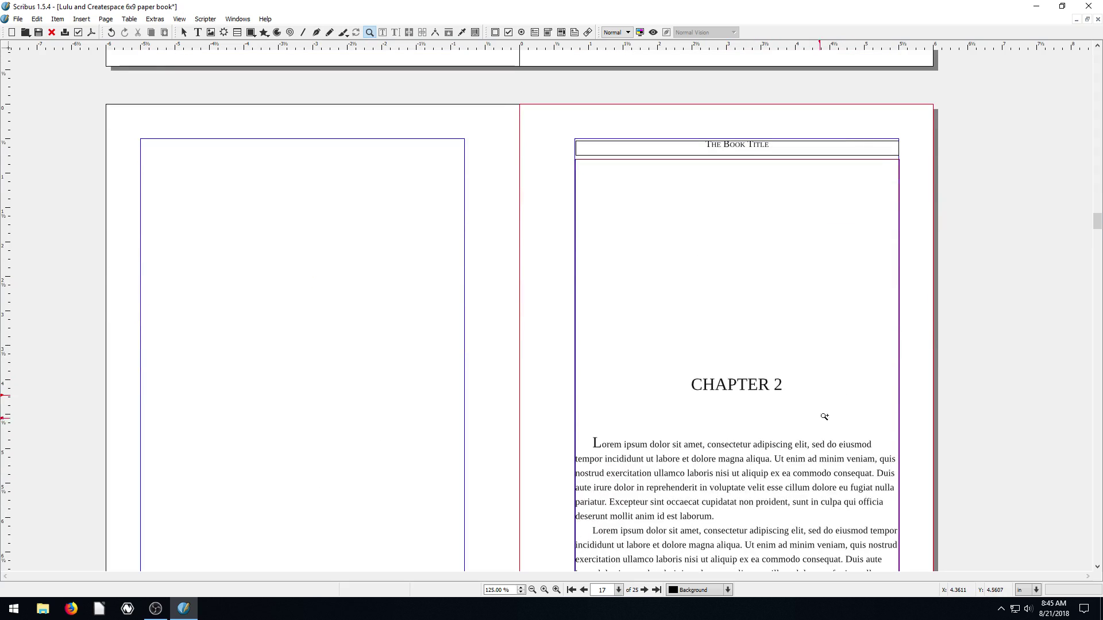
scroll(1095, 228, down, 3)
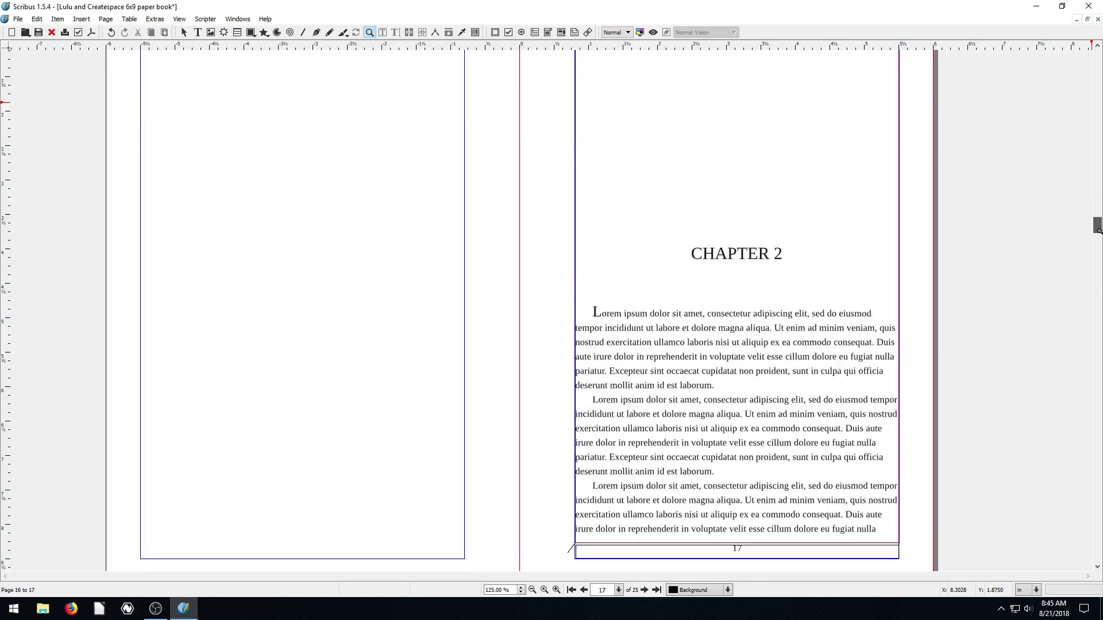
click(198, 32)
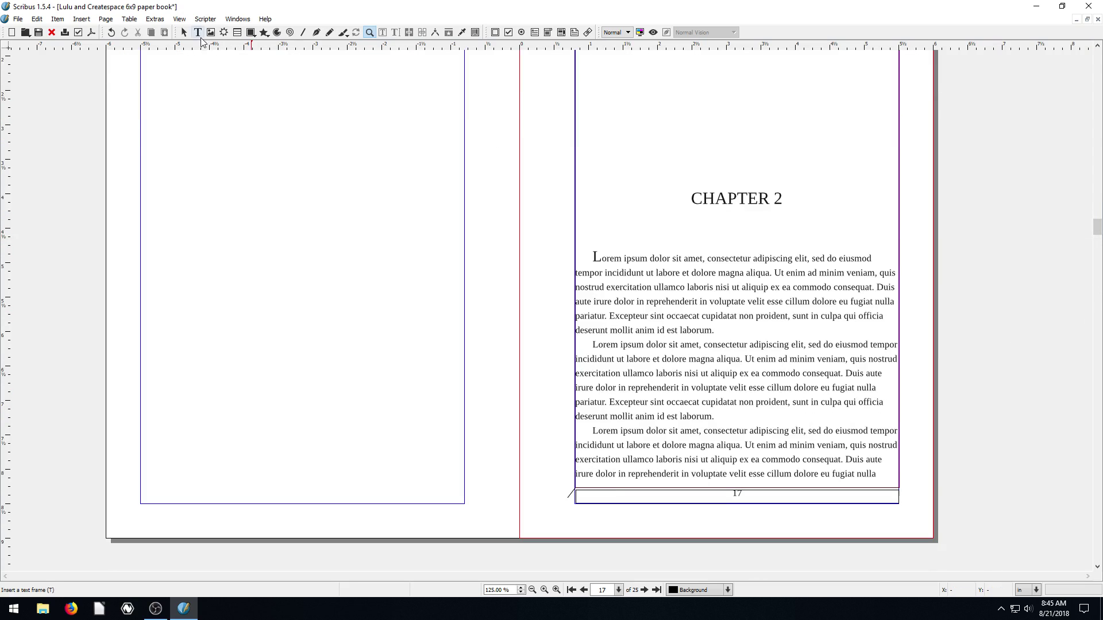
scroll(647, 278, down, 4)
scroll(856, 285, down, 15)
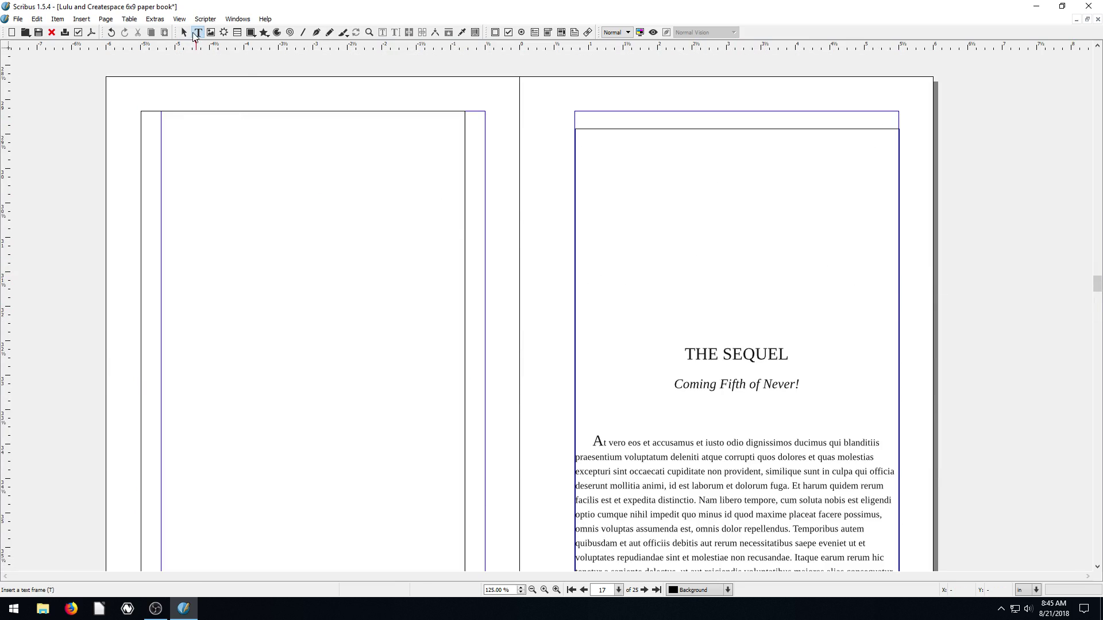
drag(1097, 286, 1097, 256)
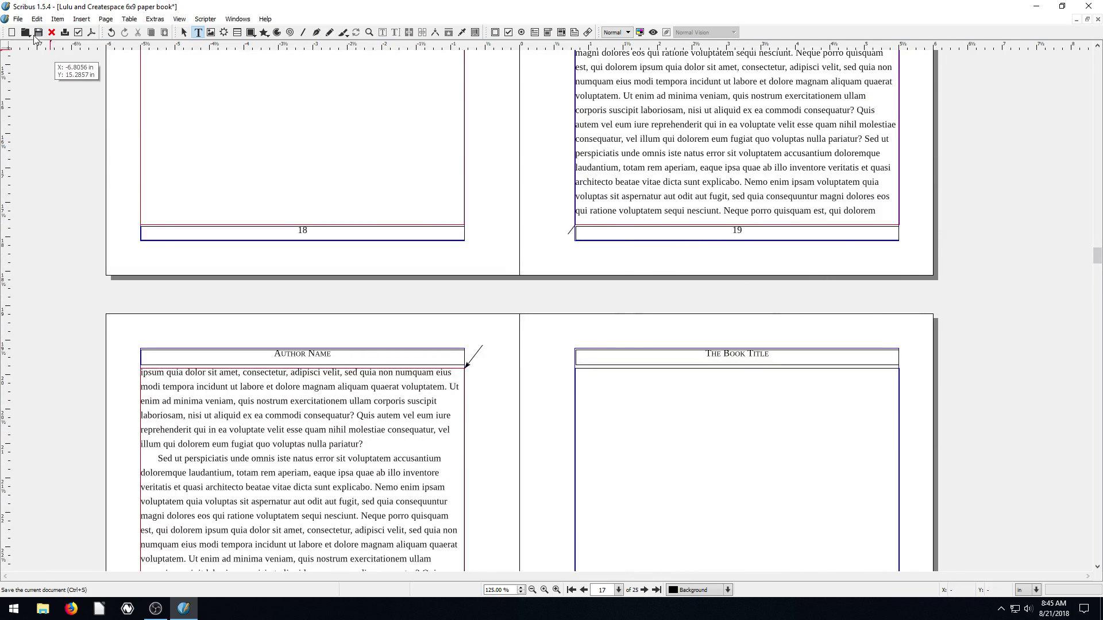
Create a document from Brochures > Brochure 1, dismissing the warning and accepting Arial Regular substitutes
click(19, 20)
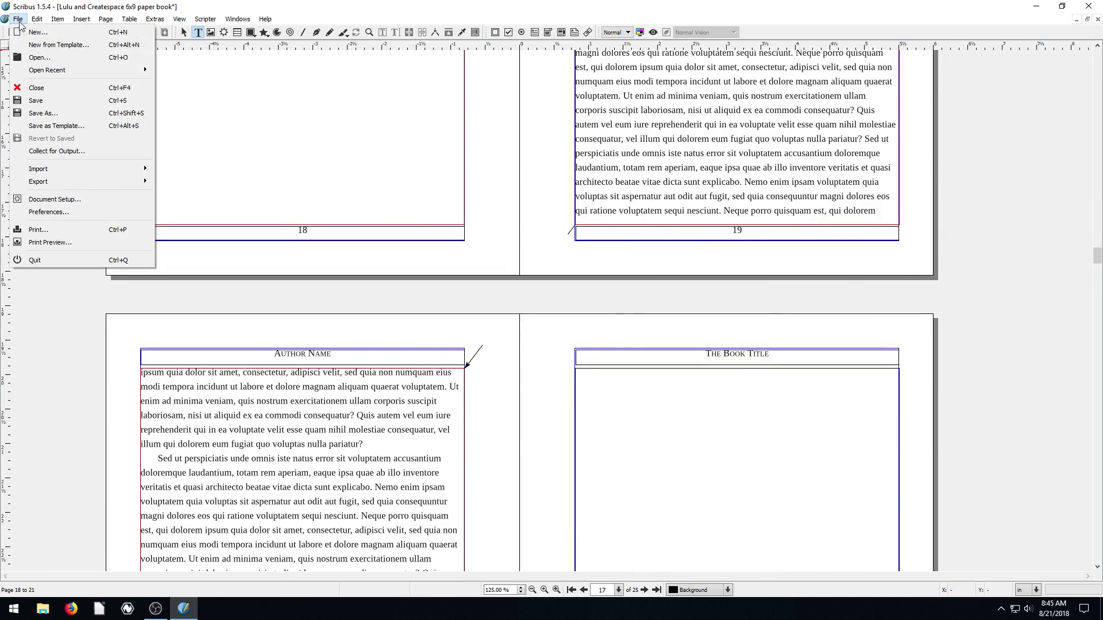
click(42, 46)
click(390, 202)
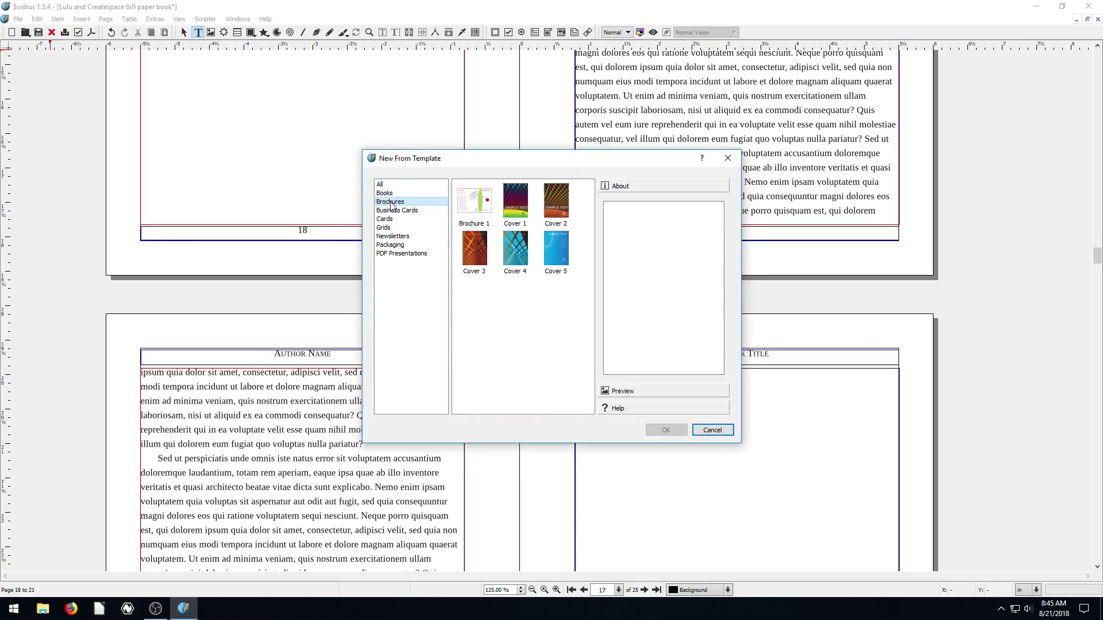
click(480, 223)
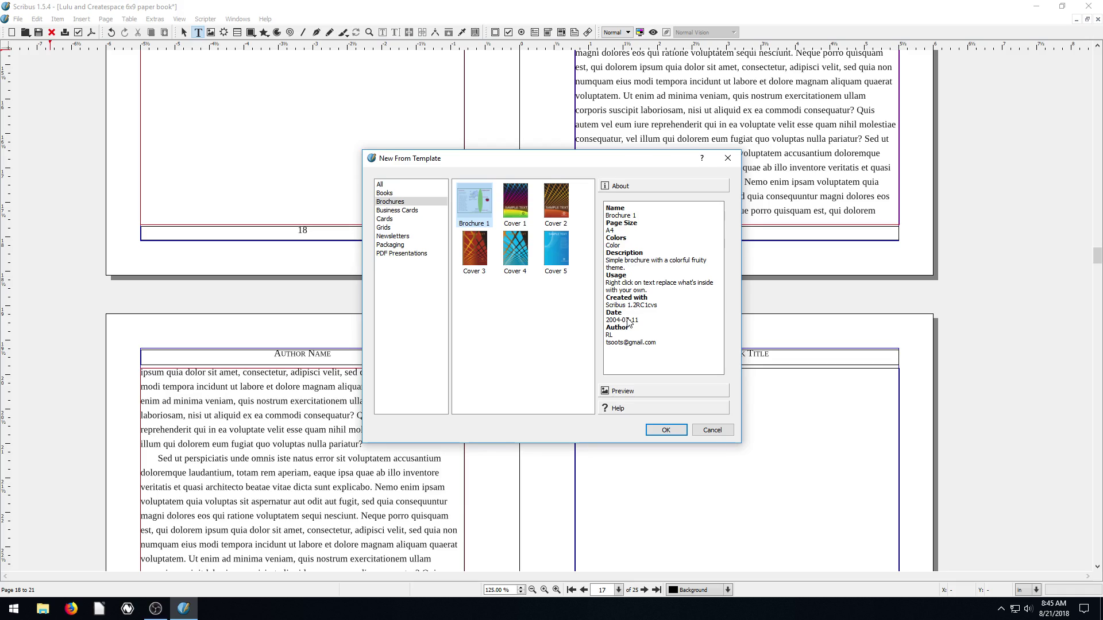
click(666, 430)
click(659, 318)
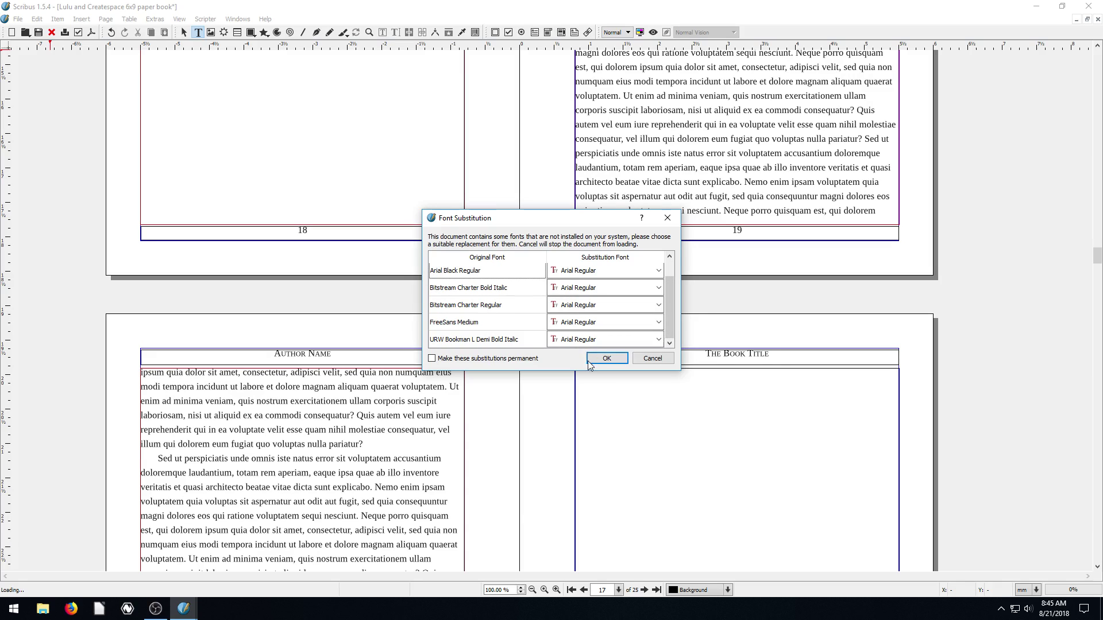
click(606, 359)
Dismiss the font warning and retype the Company Name heading as 'My COOL CO'
click(629, 343)
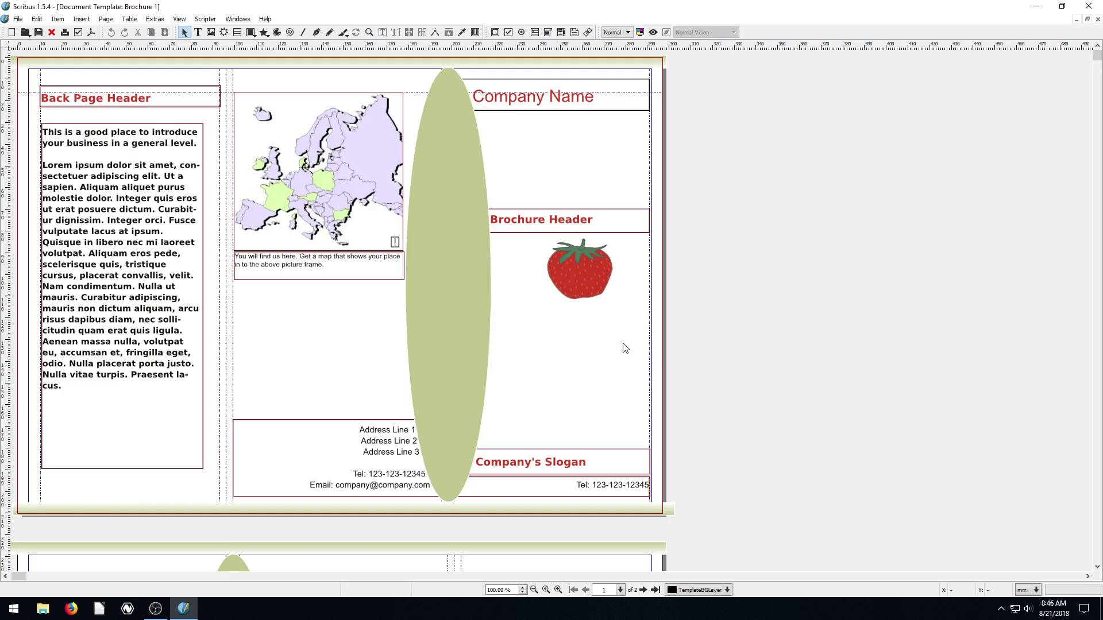
scroll(258, 287, down, 3)
scroll(320, 288, up, 3)
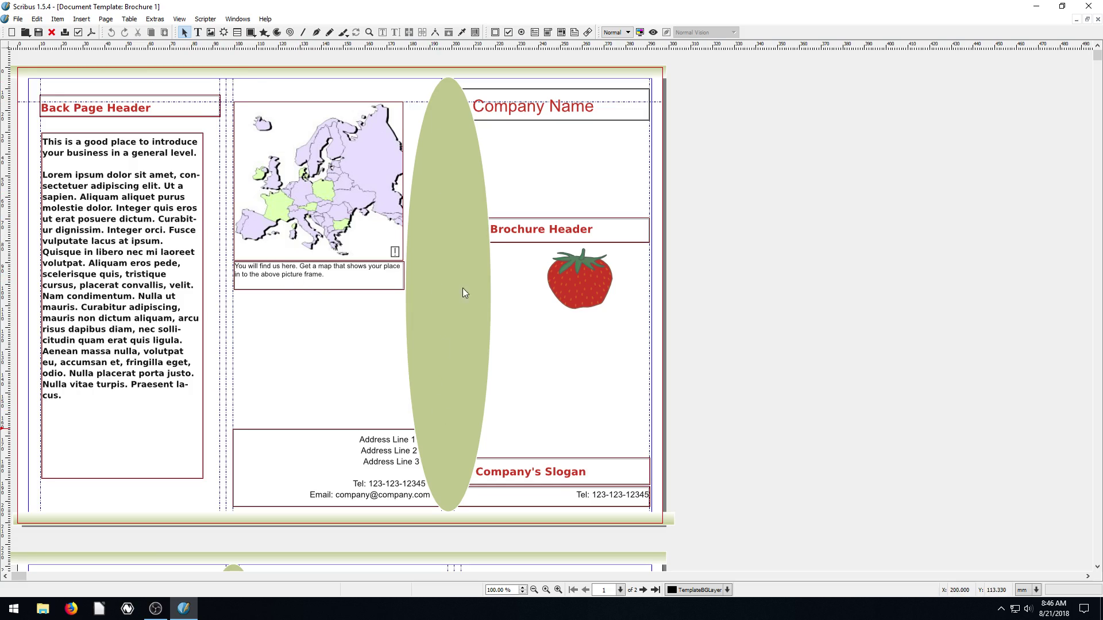
double_click(519, 108)
key(BackSpace)
key(BackSpace)
key(BackSpace)
key(BackSpace)
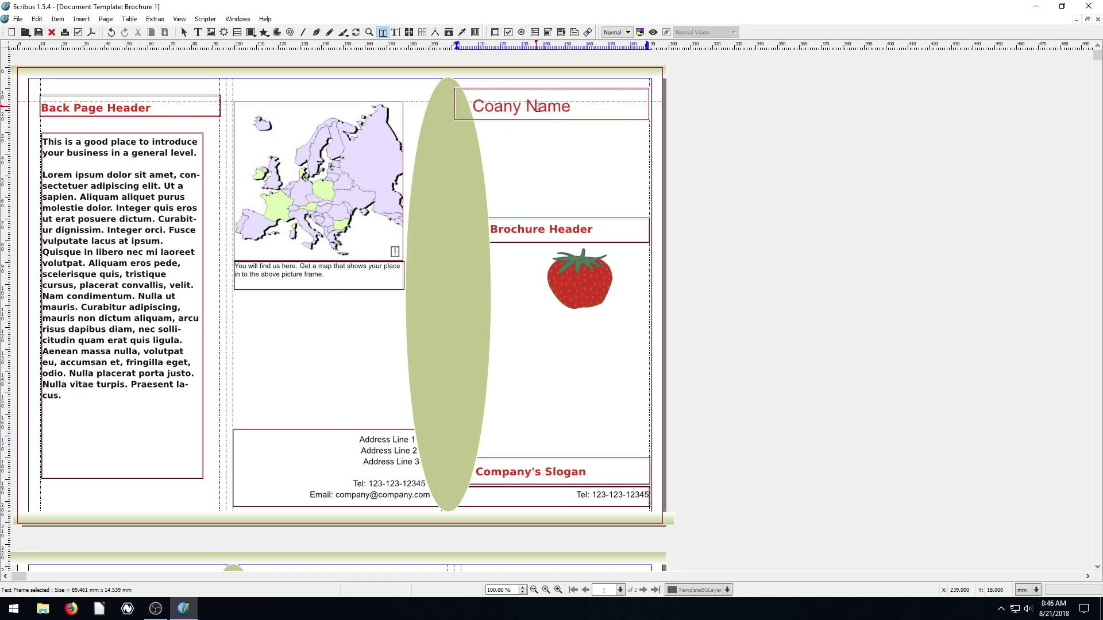
text(My CO)
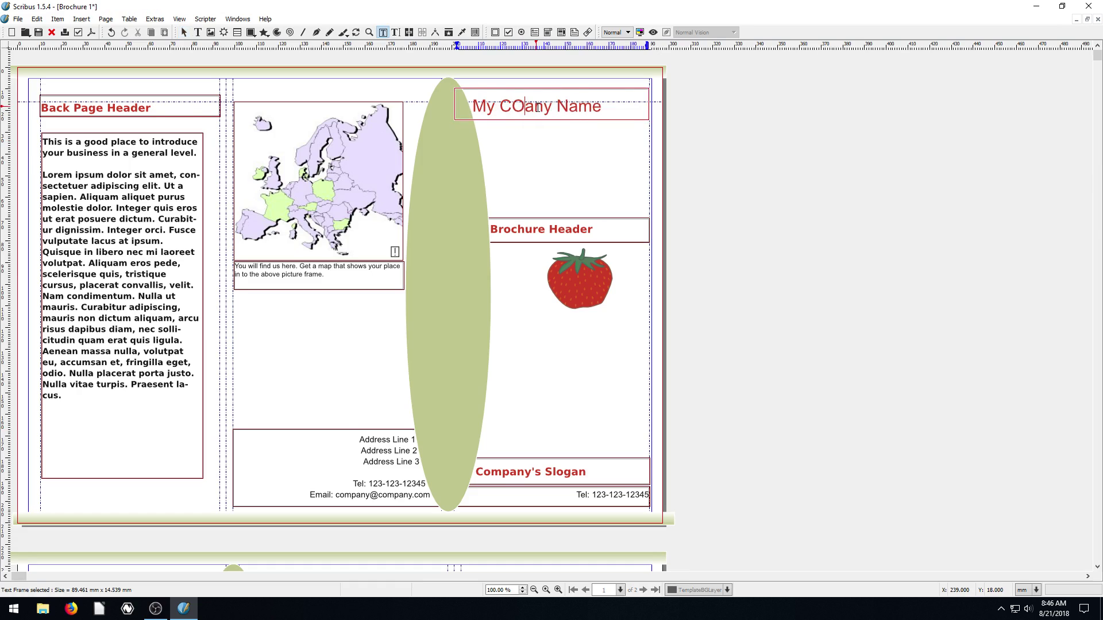
text(OL CO)
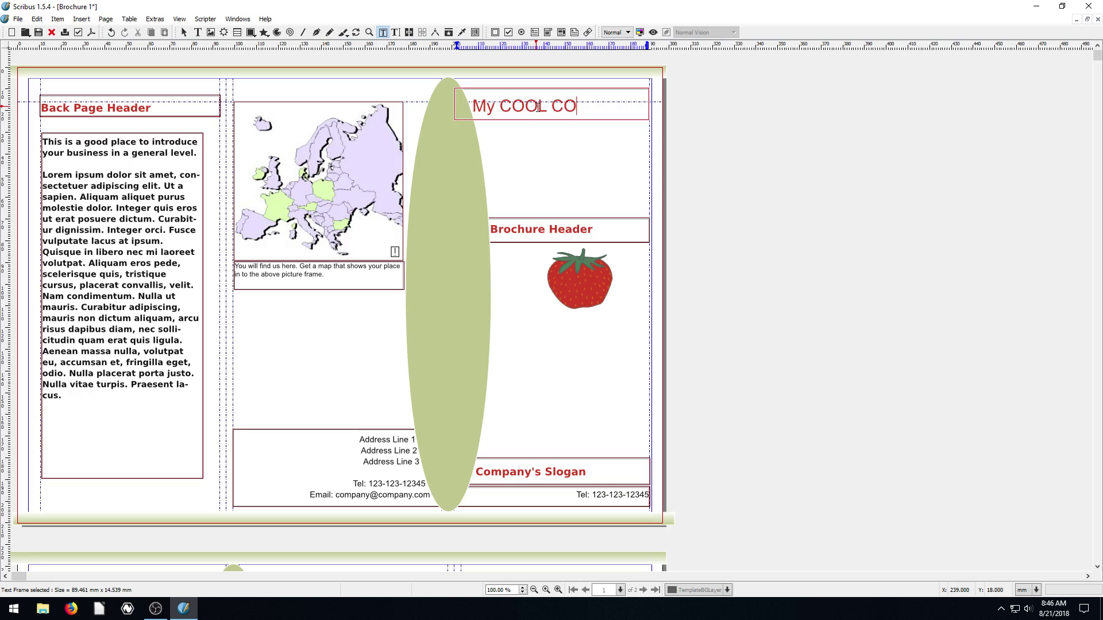
click(755, 165)
Load tjfree_icon_sq.png into the brochure's map picture frame using Get Image
right_click(598, 275)
key(Escape)
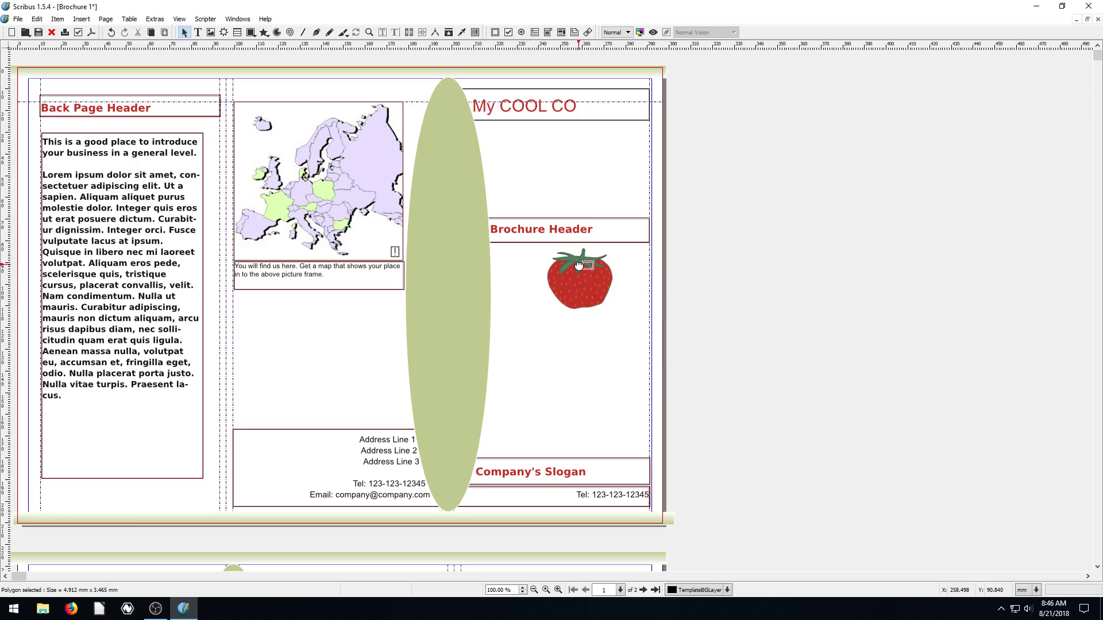
click(443, 266)
click(340, 203)
right_click(339, 180)
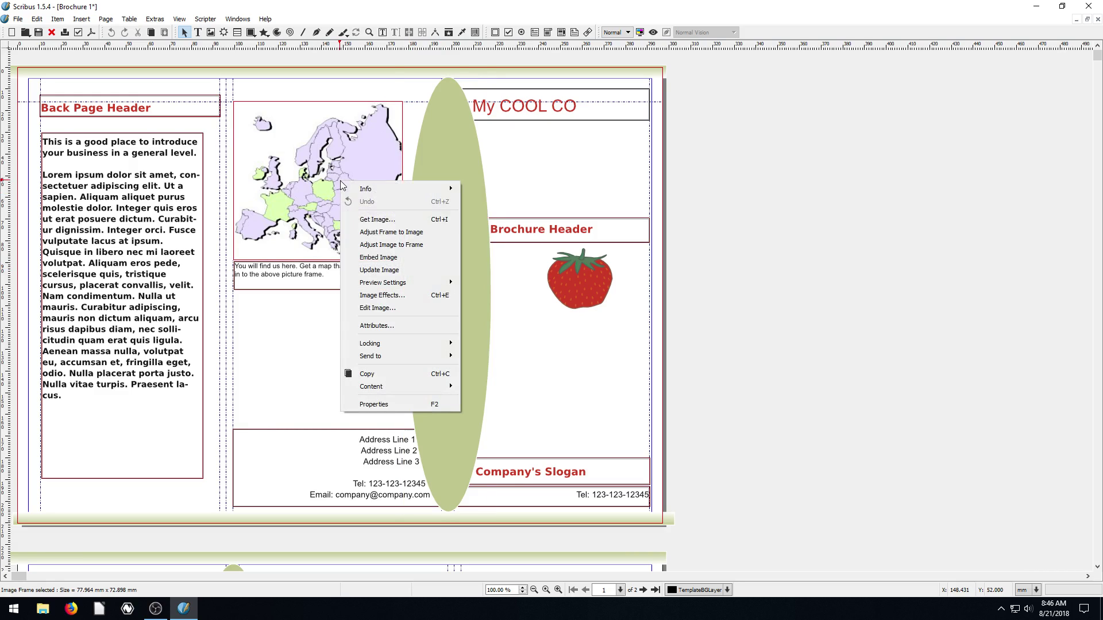
click(366, 225)
click(428, 289)
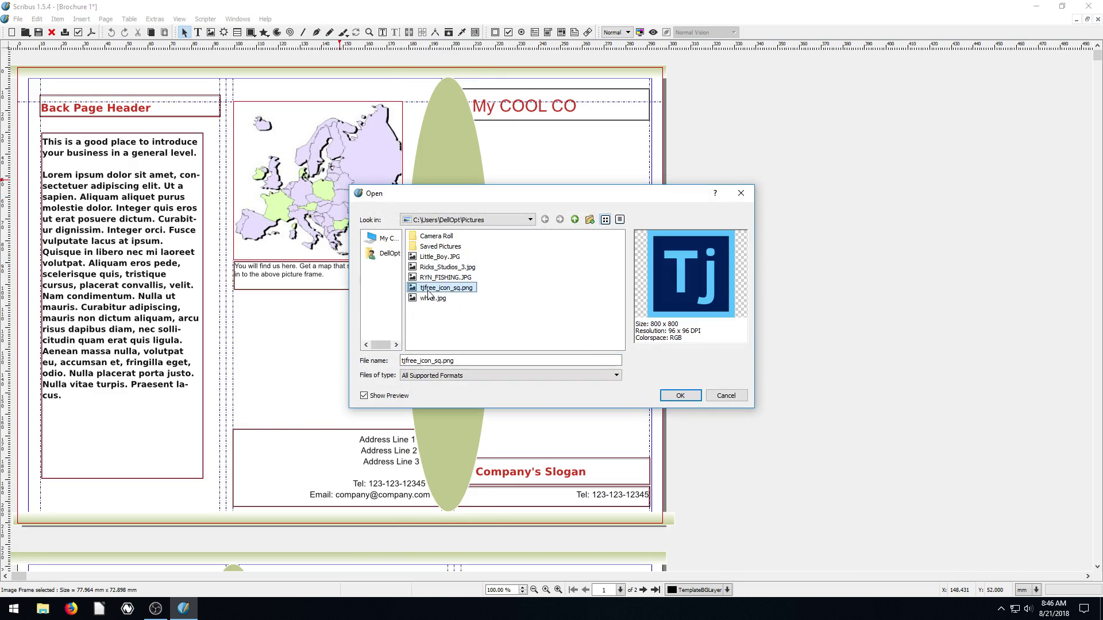
click(681, 395)
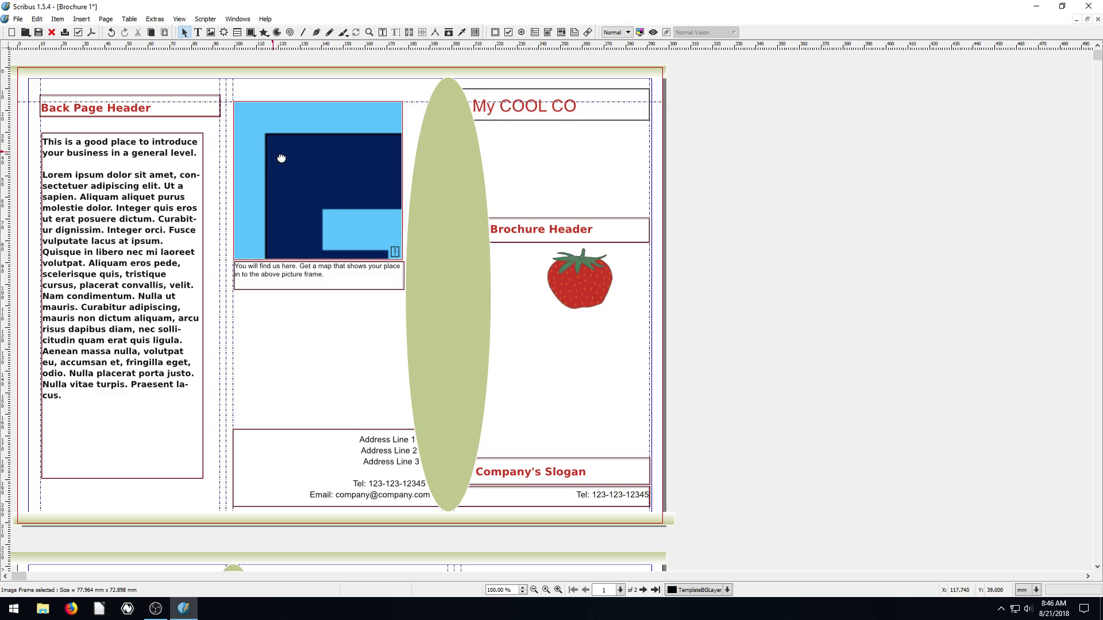
scroll(313, 234, down, 5)
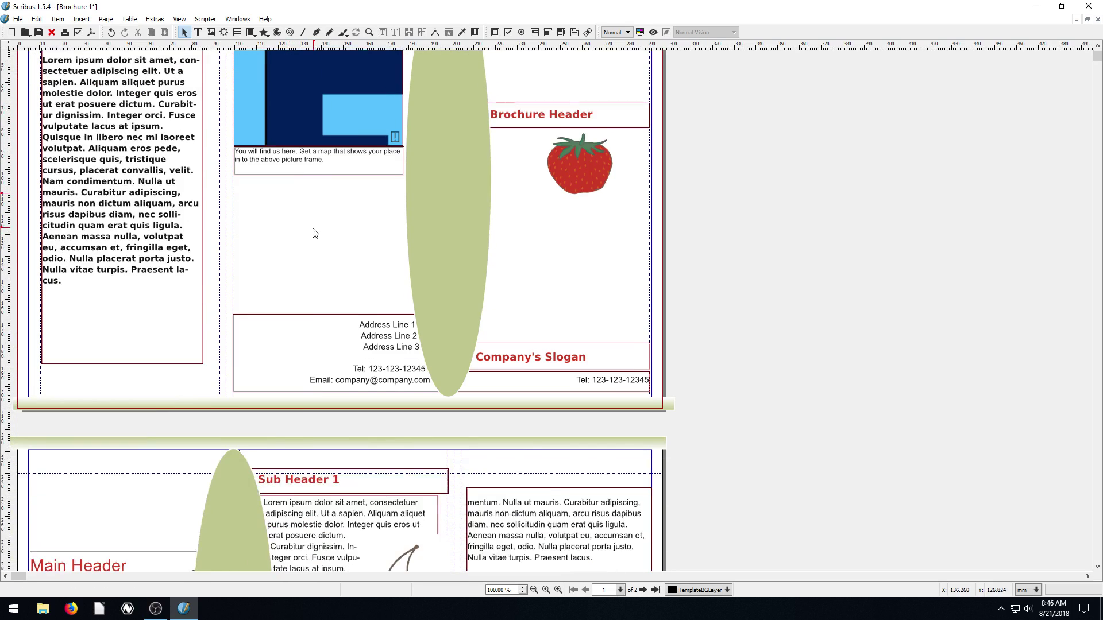
scroll(360, 242, down, 6)
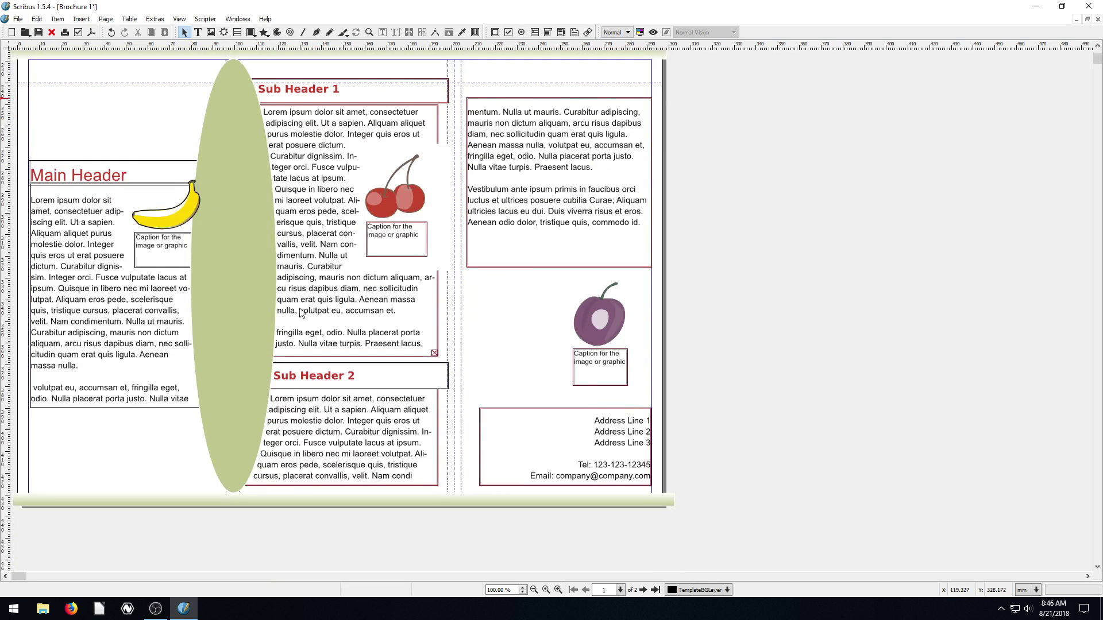
scroll(550, 243, down, 3)
scroll(515, 274, up, 14)
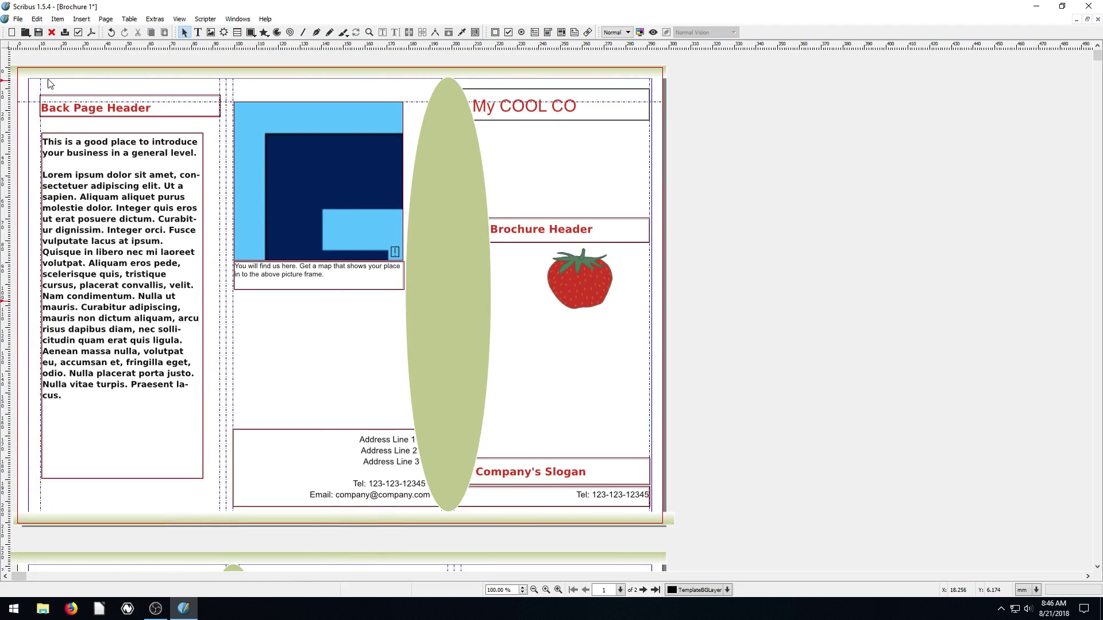
Create a new document from the Brochures > Cover 1 template
click(18, 19)
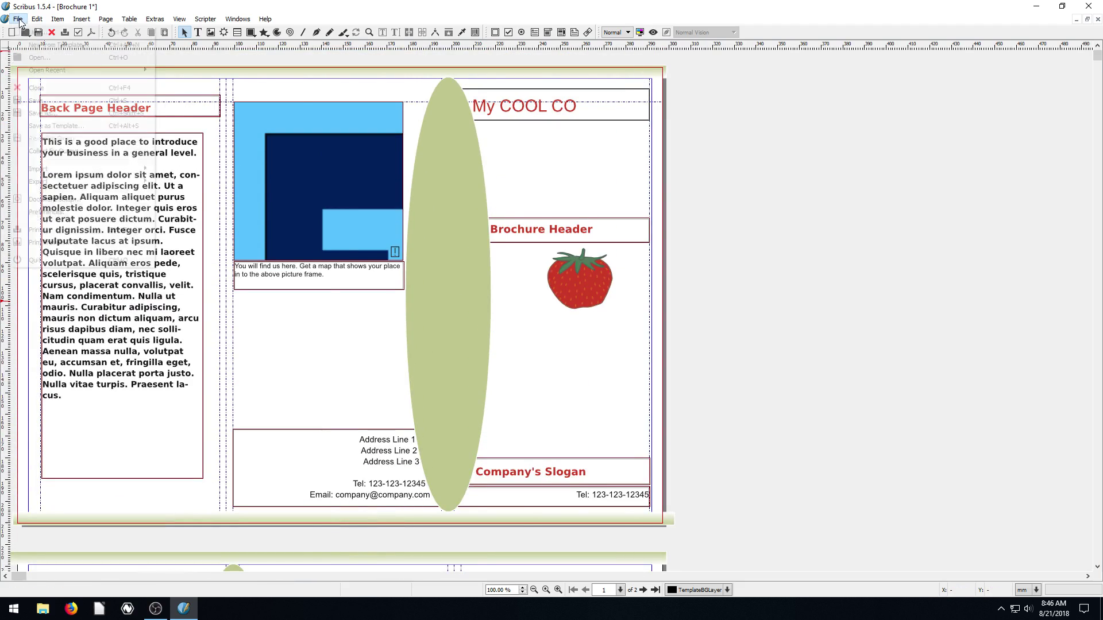
click(58, 45)
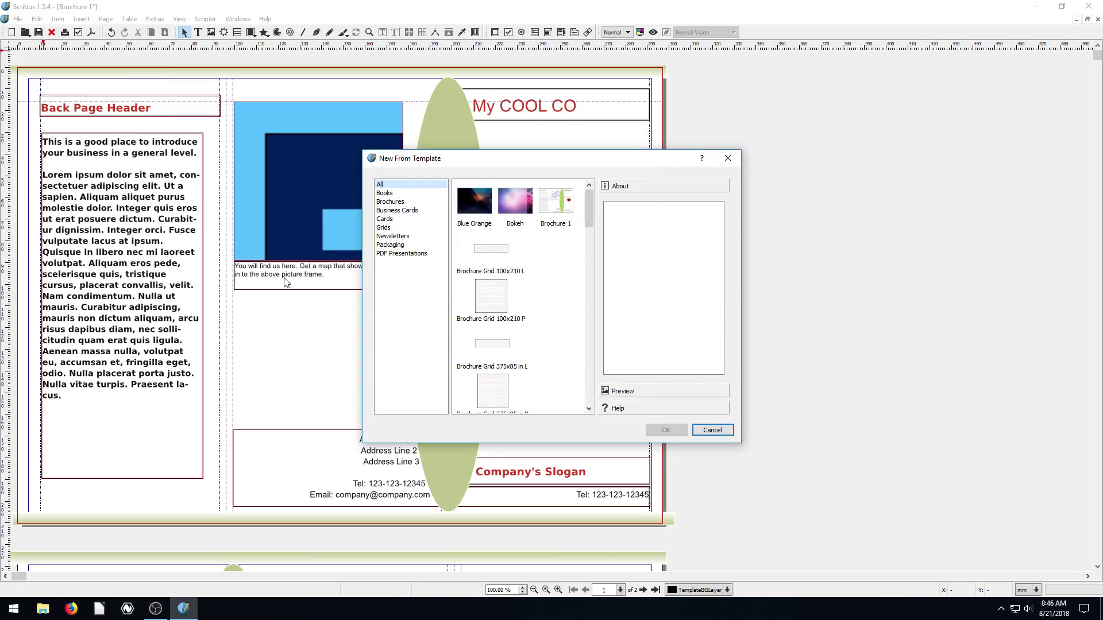
click(396, 210)
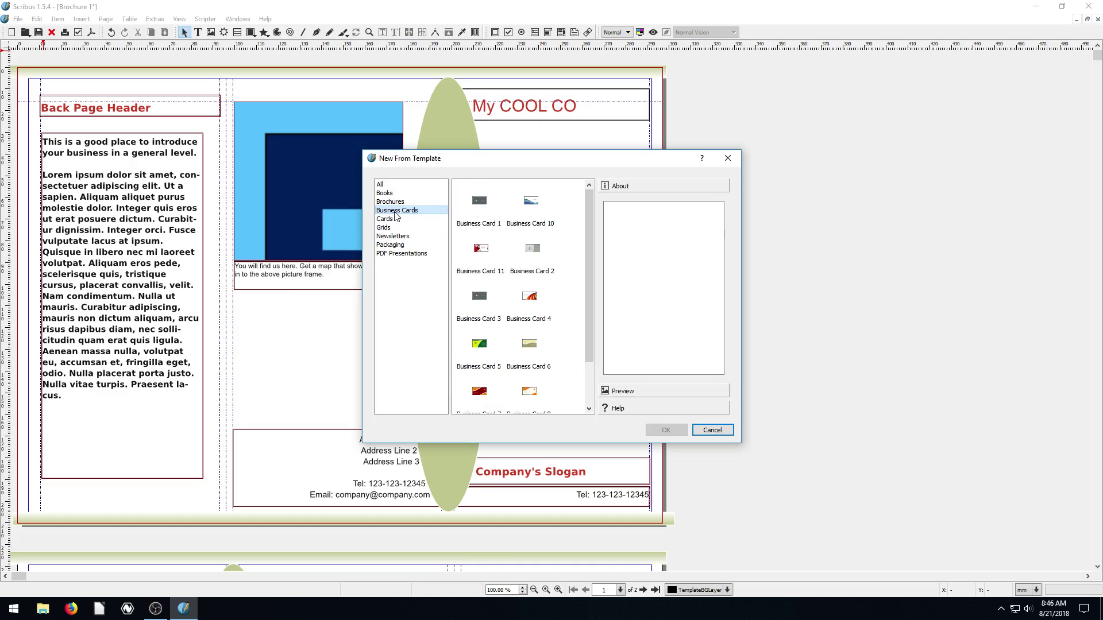
click(391, 202)
click(481, 216)
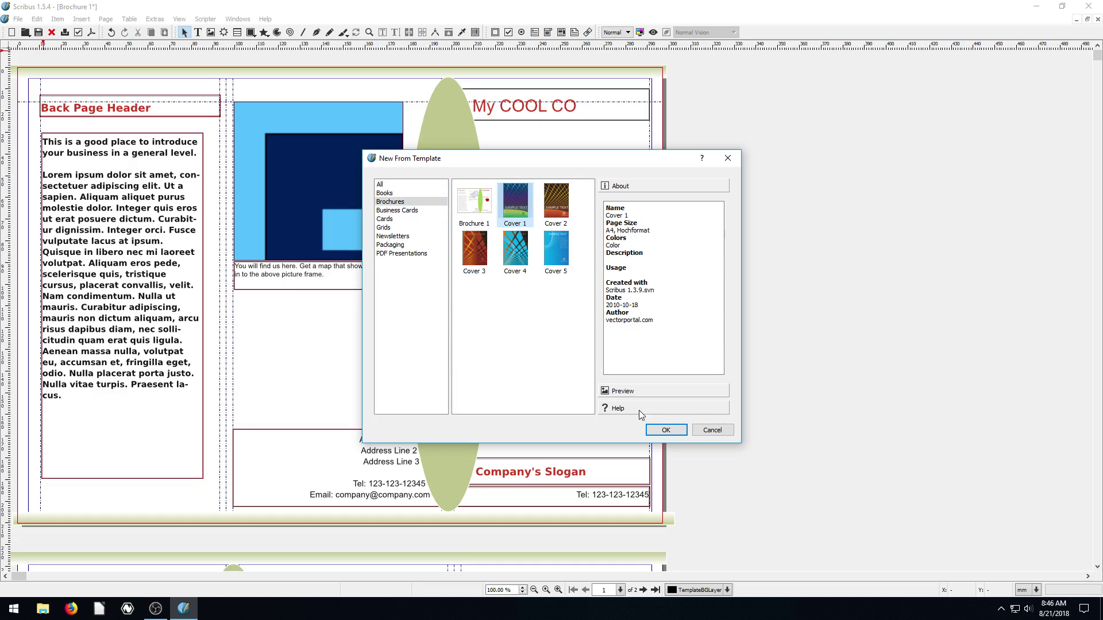
click(664, 430)
Accept Arial Regular as the substitute for Nimbus Sans L and dismiss the warning
click(606, 358)
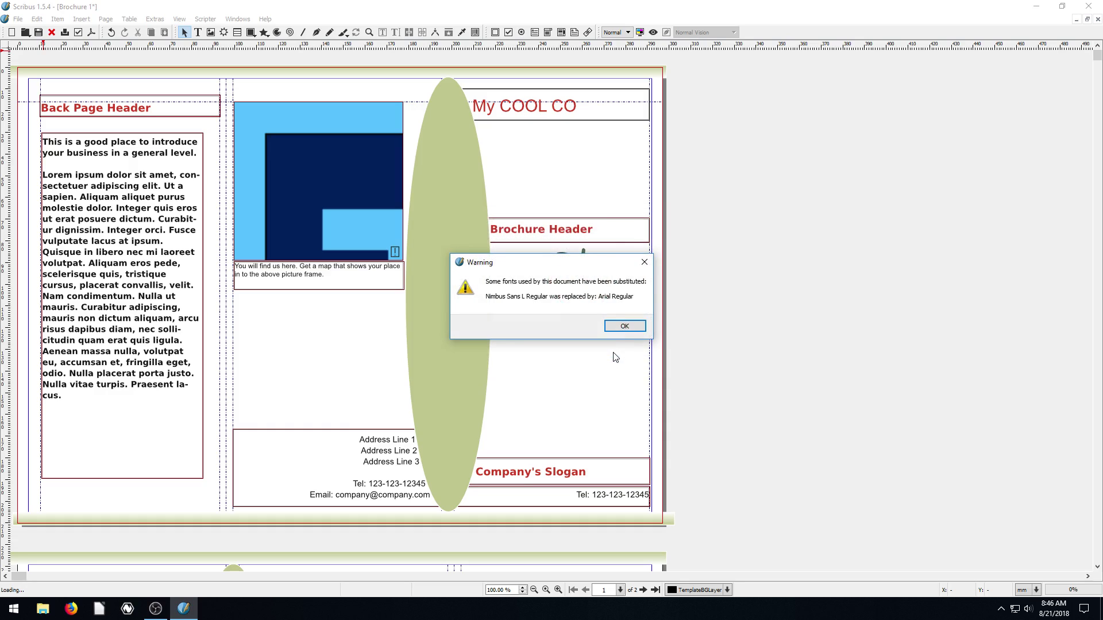
click(623, 323)
scroll(378, 313, down, 3)
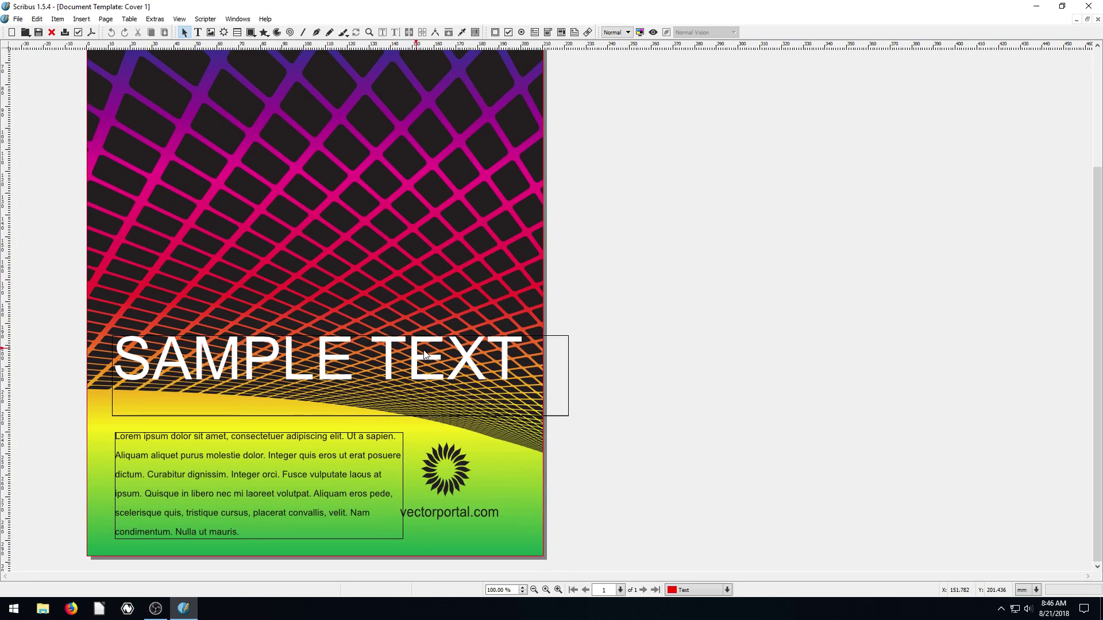
scroll(423, 352, up, 3)
scroll(374, 327, down, 3)
scroll(390, 437, up, 3)
Create a new document from the Business Cards > Business Card 10 template
click(19, 18)
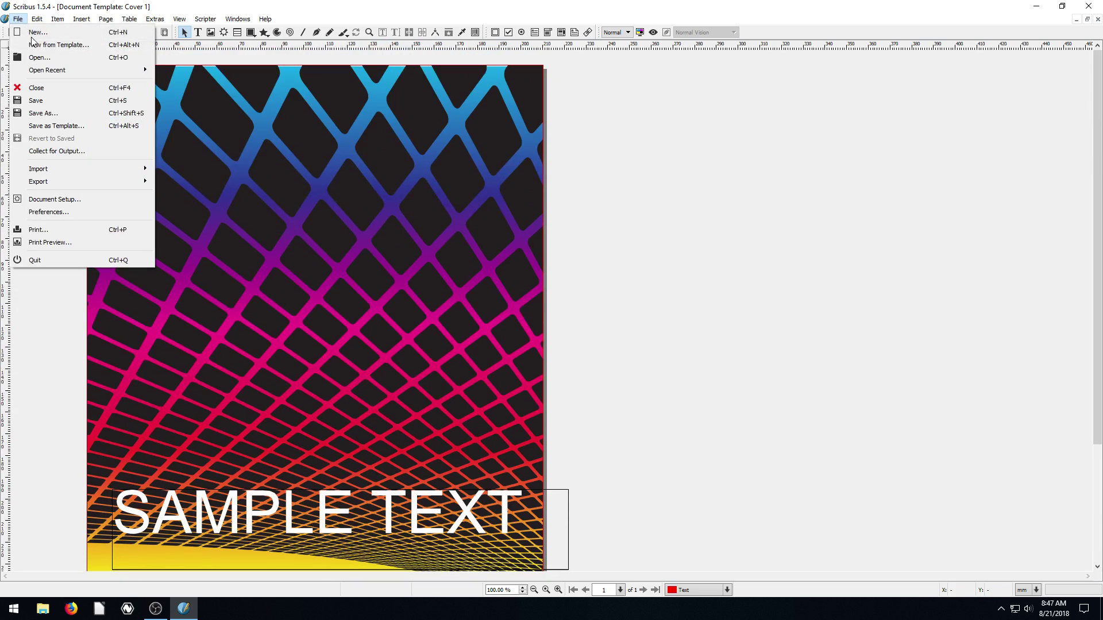
click(44, 43)
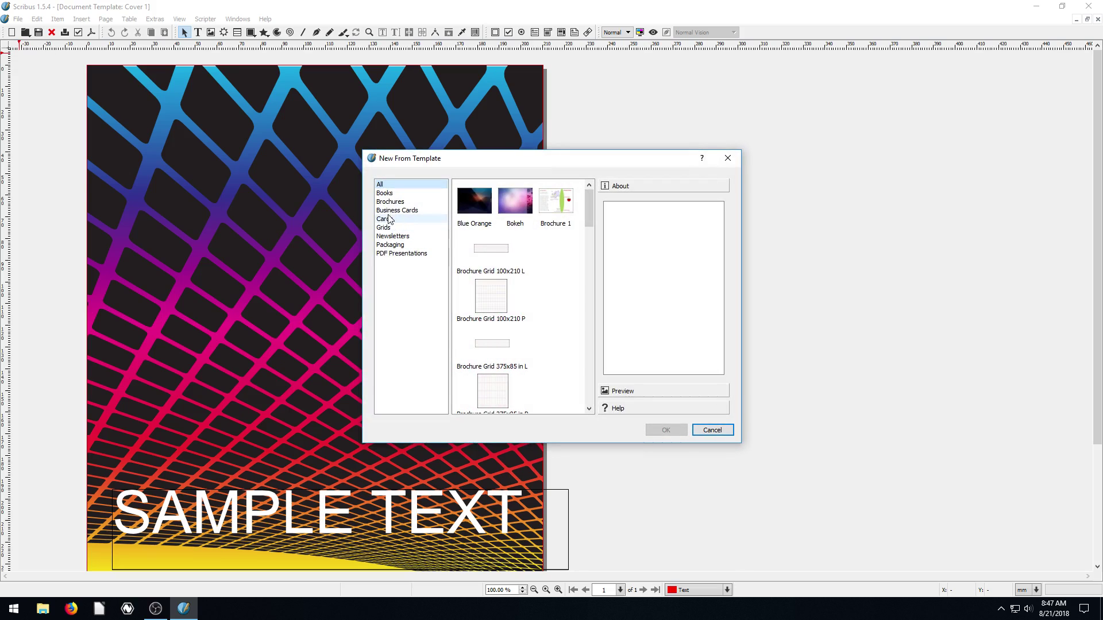
click(391, 211)
click(532, 202)
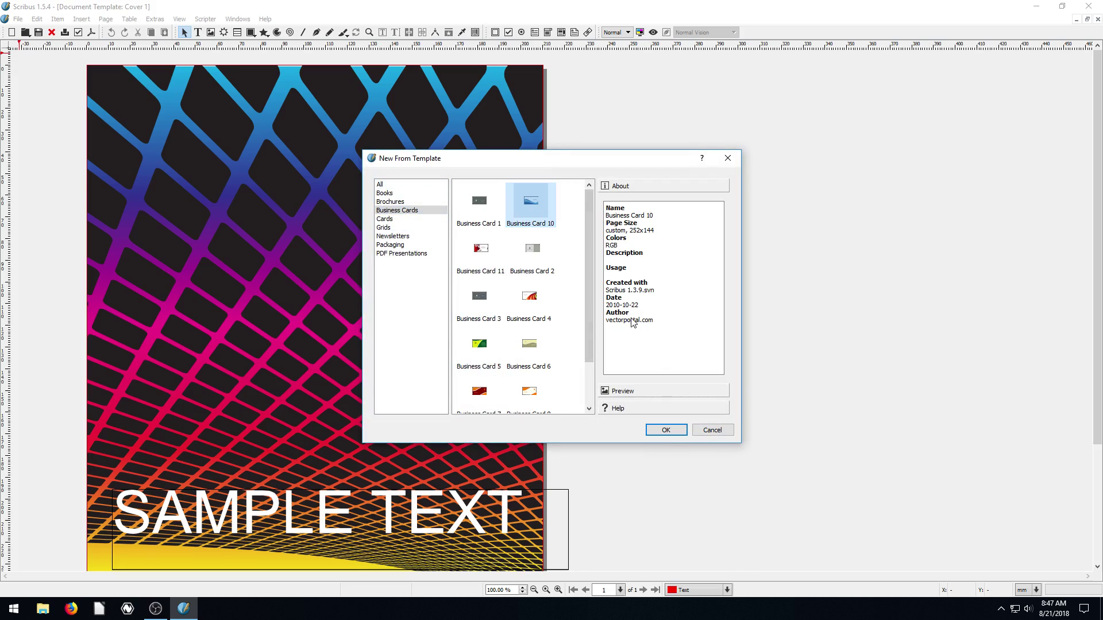
click(666, 430)
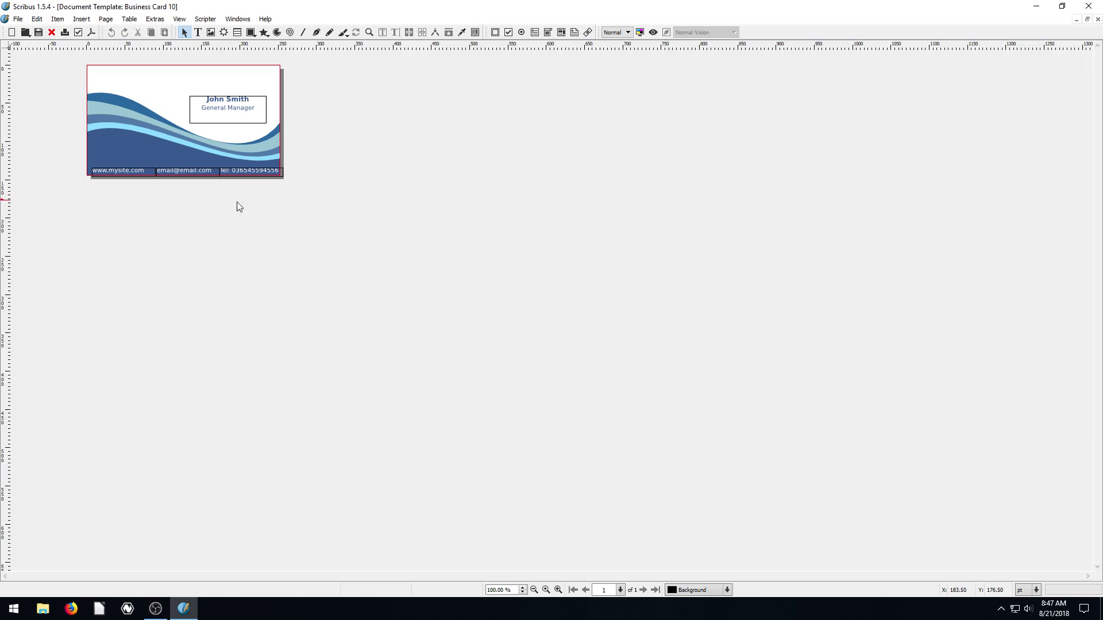
Zoom in on a tiny card area, then set the view to 200% to show the whole card
click(370, 32)
drag(110, 110, 119, 118)
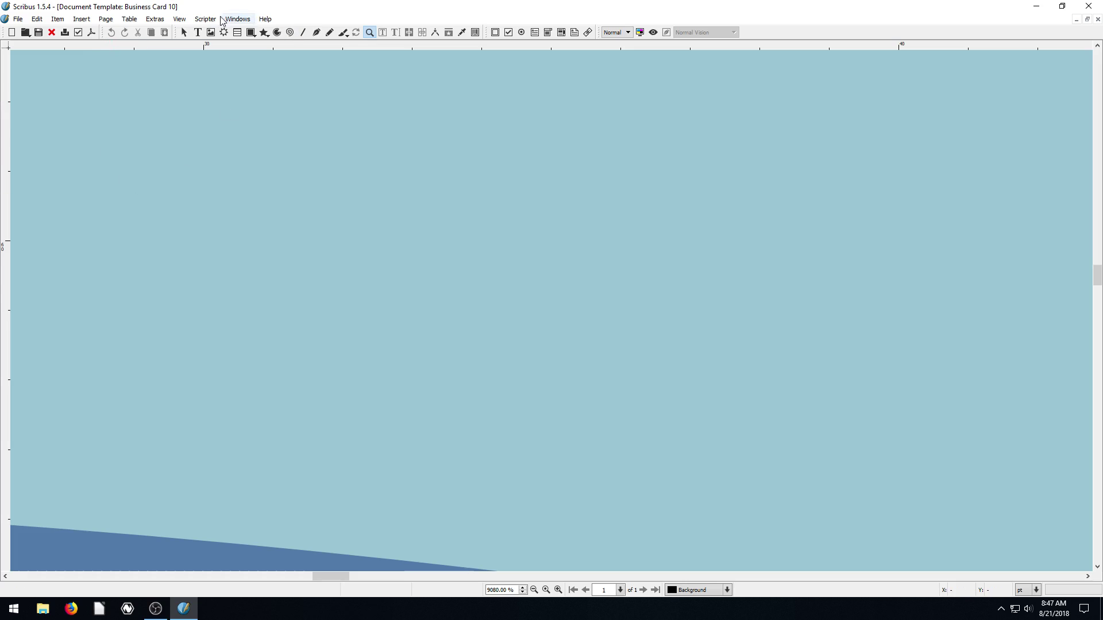
click(128, 19)
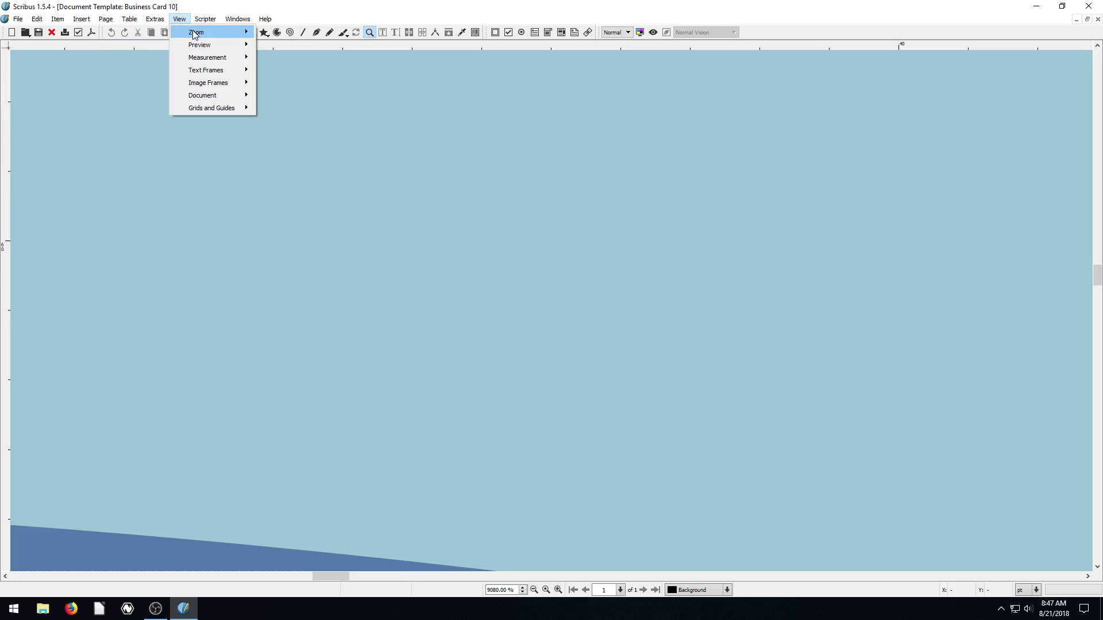
mouse_move(198, 32)
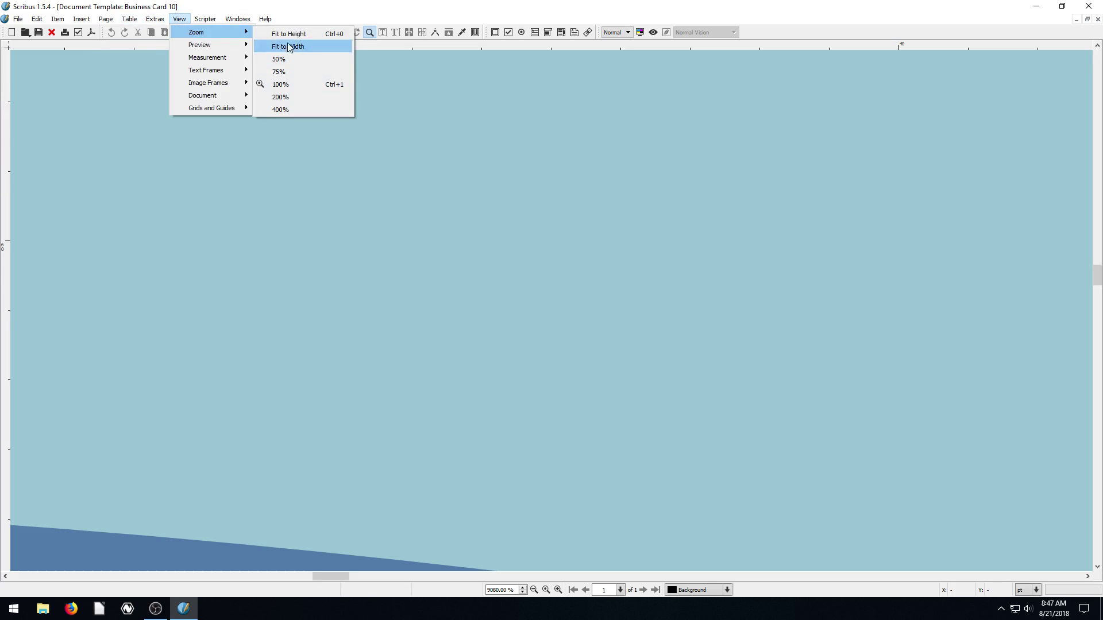
click(280, 97)
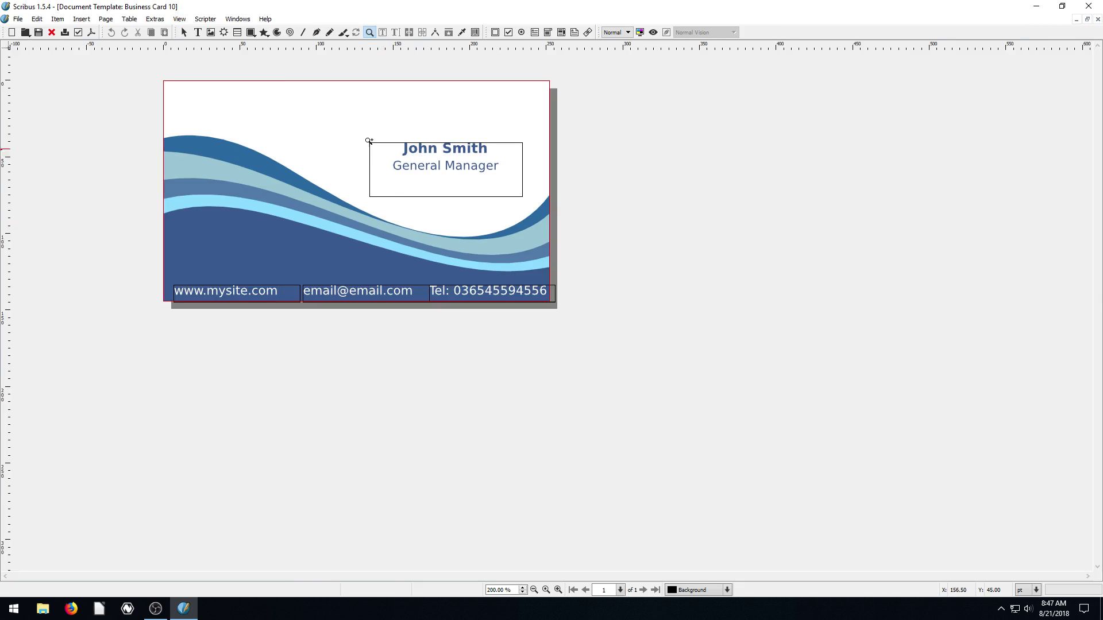
Add an empty text frame and retype the card's name and job title with new text
click(198, 32)
click(420, 150)
click(411, 145)
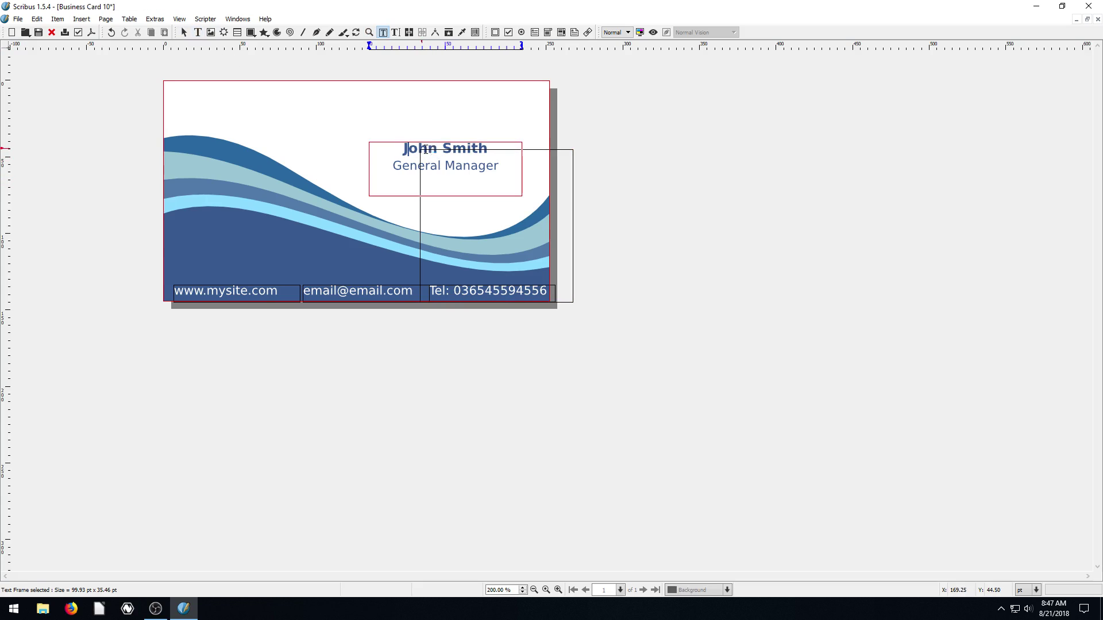
key(Delete)
key(Delete)
key(Delete)
key(Delete)
text(TJFRE)
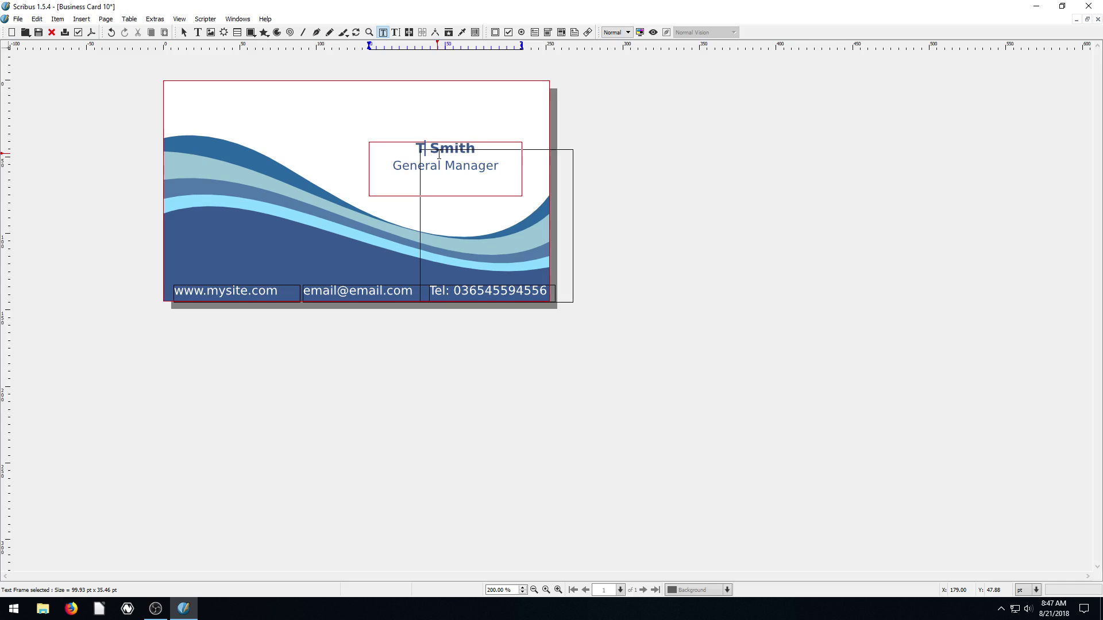
key(Delete)
key(Delete)
key(Delete)
key(Delete)
key(Delete)
text(E)
key(Delete)
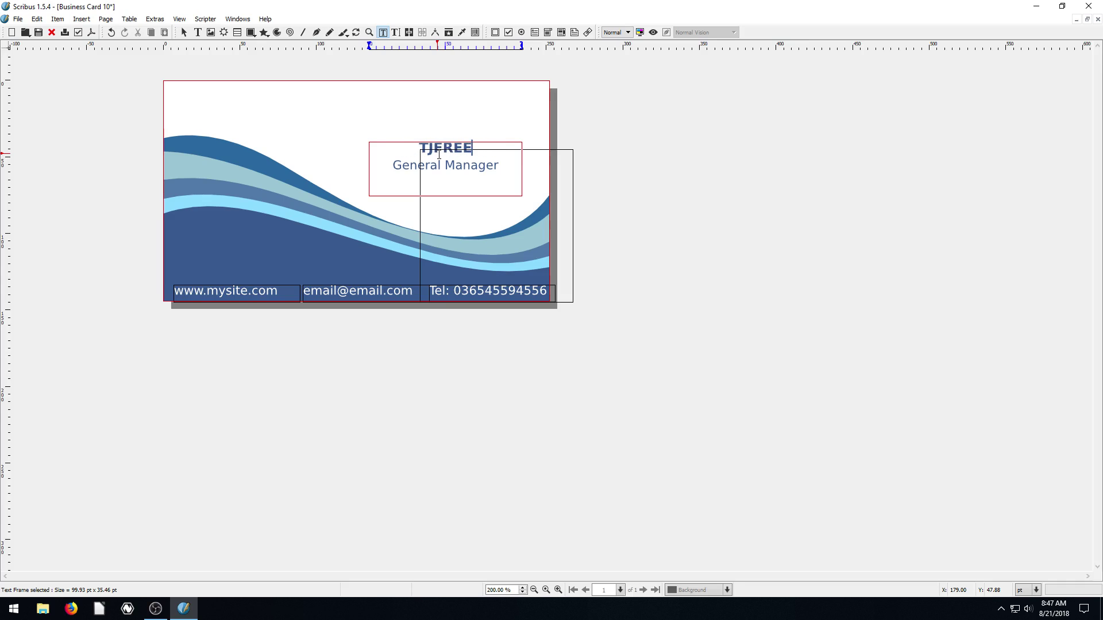
key(BackSpace)
key(BackSpace)
key(BackSpace)
key(BackSpace)
key(BackSpace)
key(BackSpace)
key(BackSpace)
key(BackSpace)
text(fsniof)
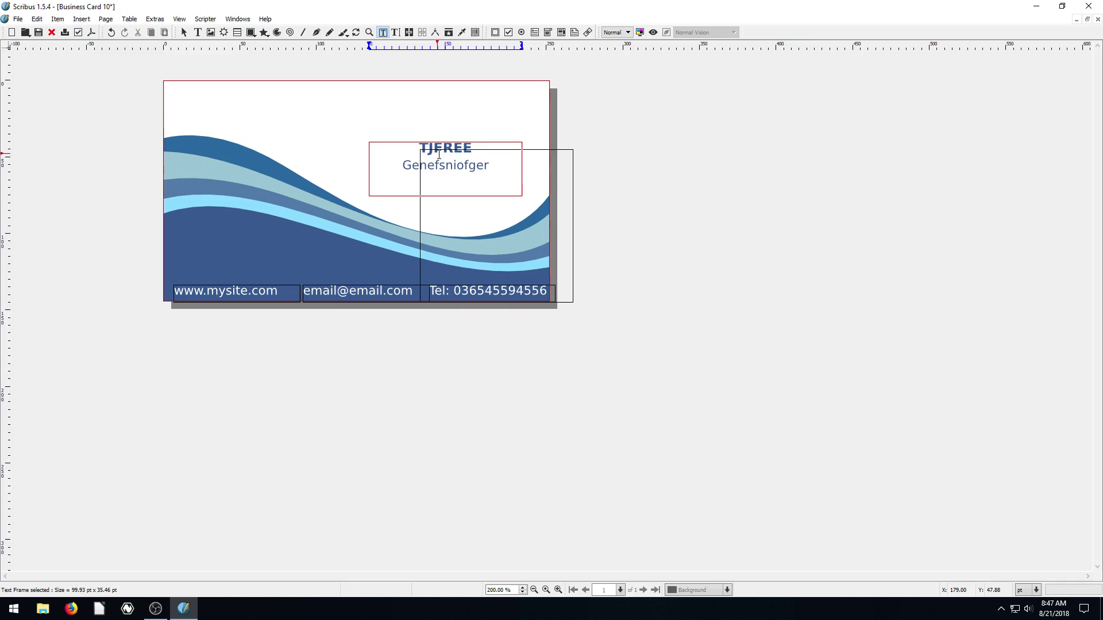
Replace the domain part of the email line with new text
click(478, 291)
click(382, 291)
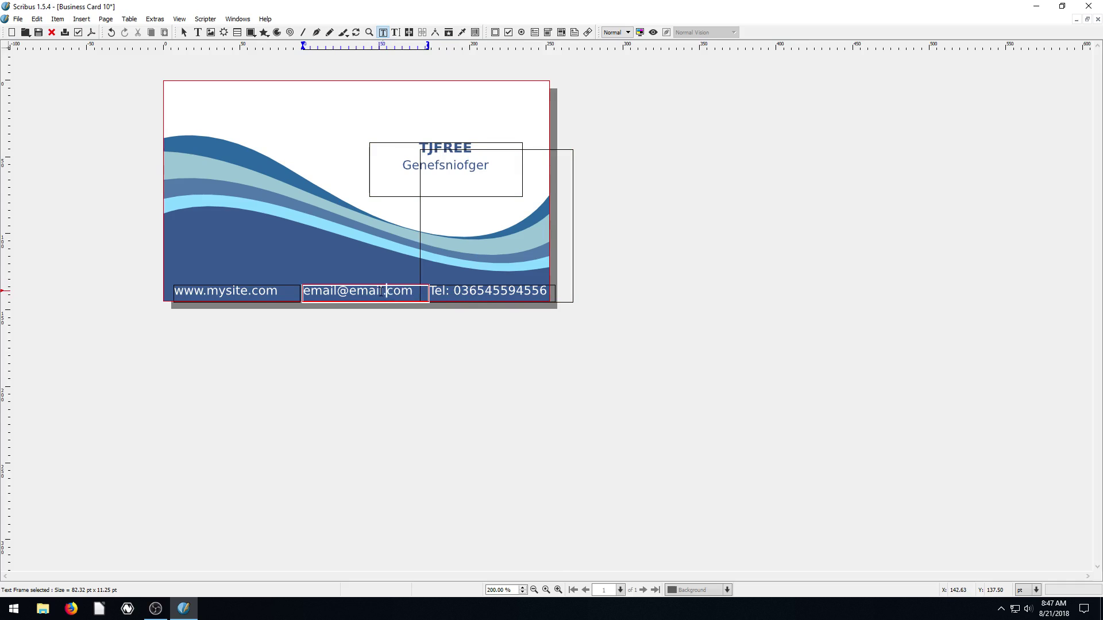
double_click(375, 293)
text(fiofjioweroj)
click(621, 233)
Move the dark wave shape and line it up with the card's left edge
click(255, 216)
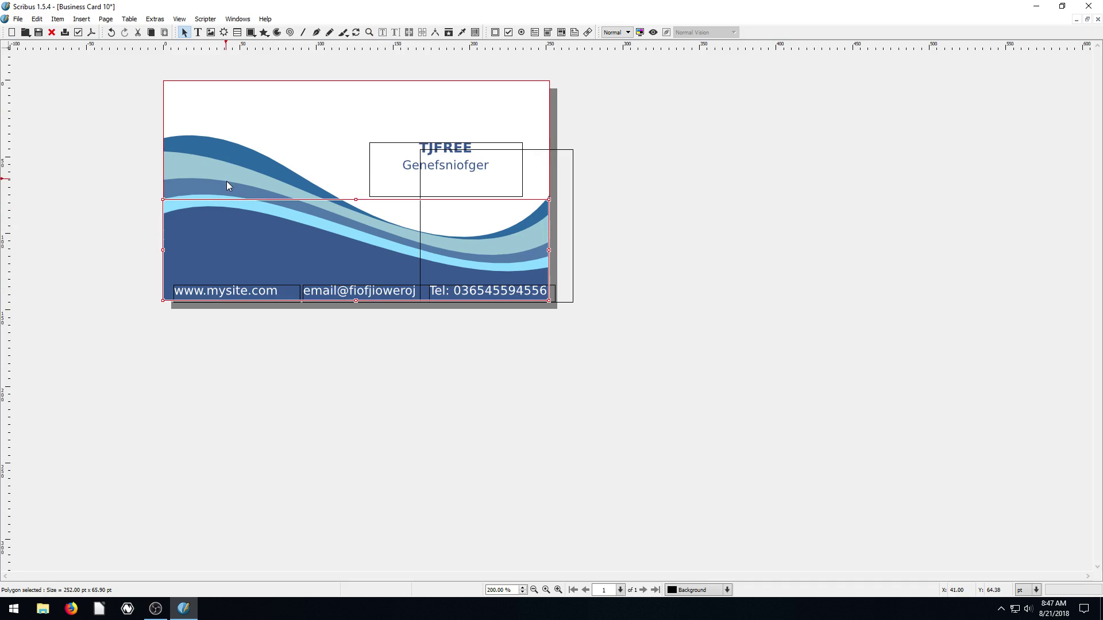
drag(276, 216, 160, 241)
click(109, 230)
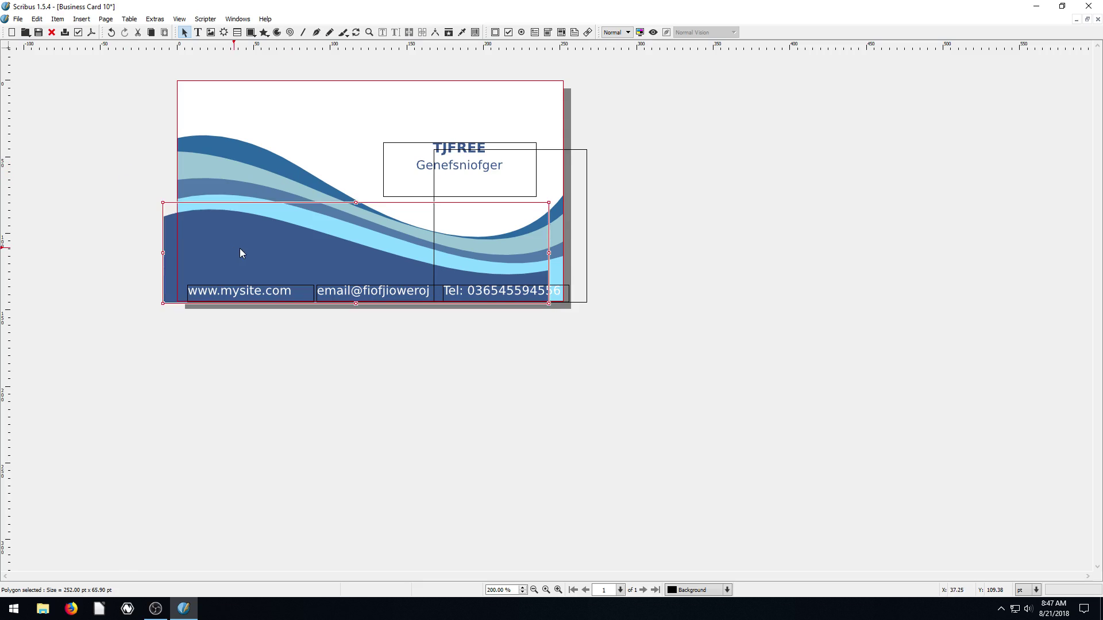
drag(239, 248, 254, 246)
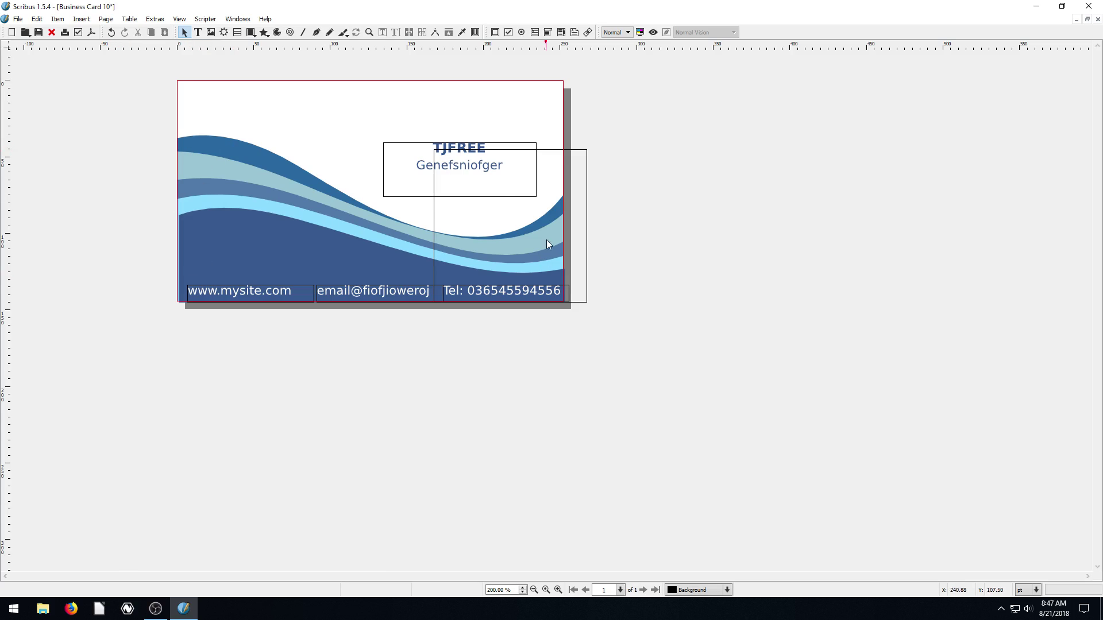
Create a new document from the Newsletters > Newsletter 2 template and dismiss the save-format warning
click(17, 20)
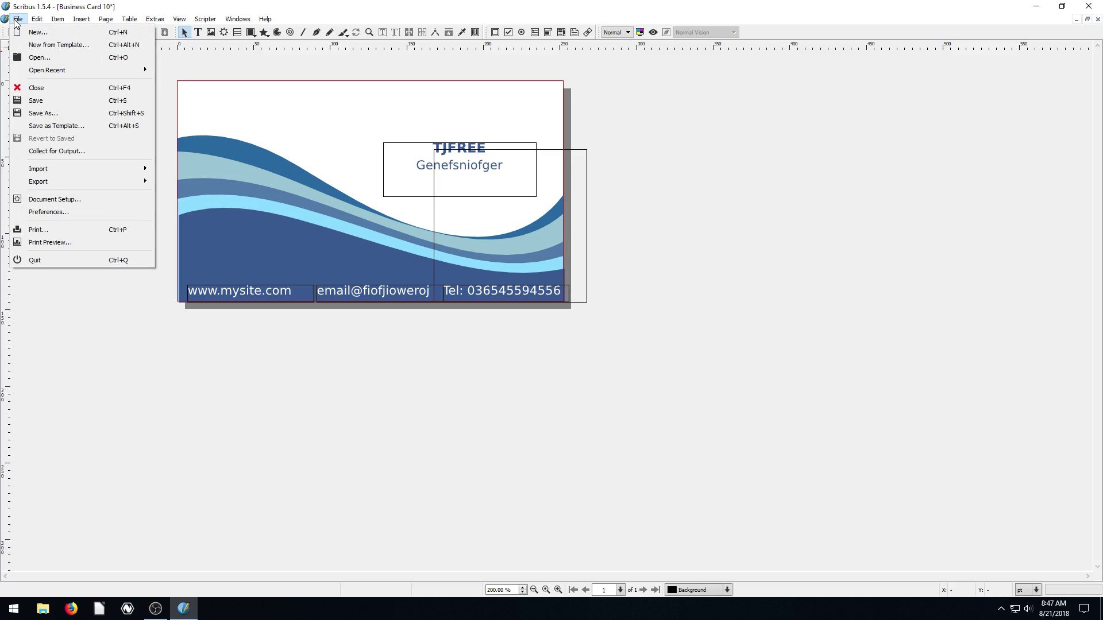
click(57, 45)
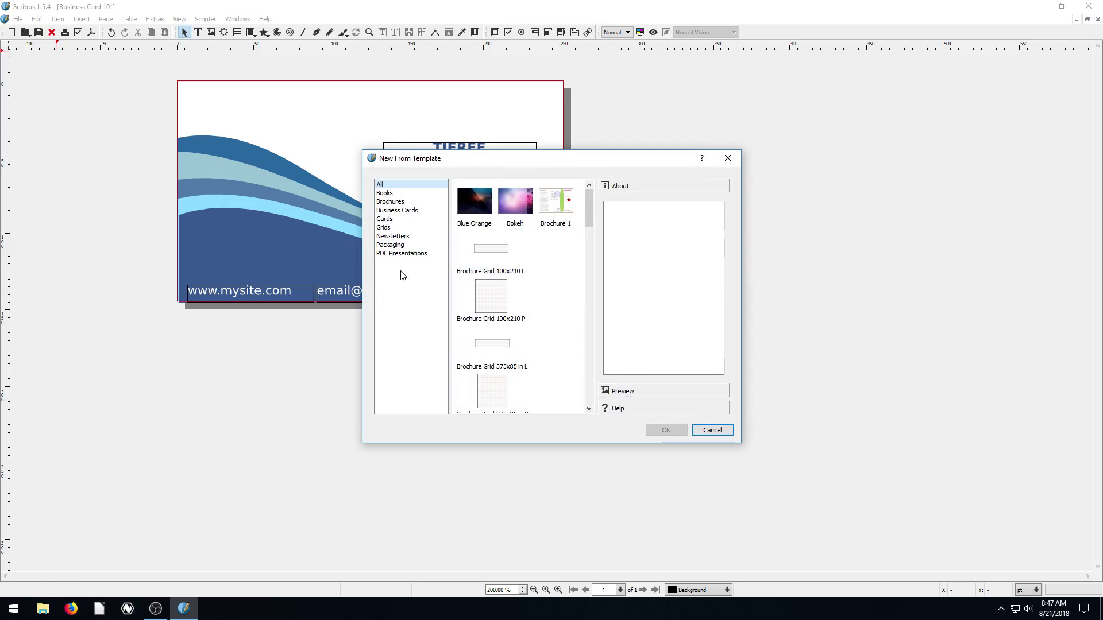
click(384, 237)
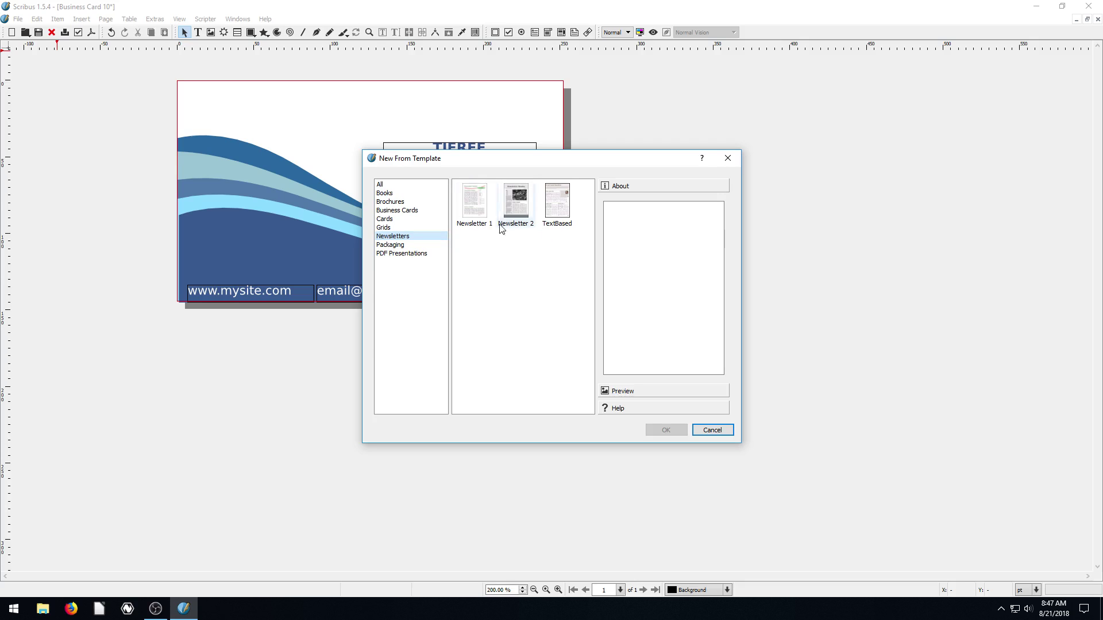
click(474, 201)
click(516, 201)
click(665, 431)
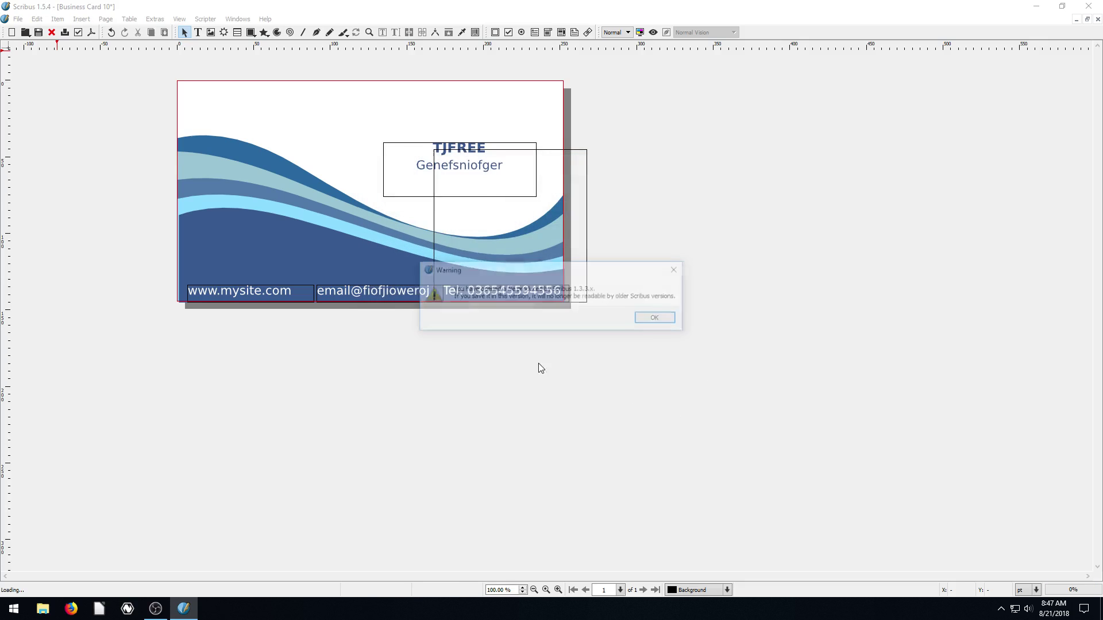
click(660, 317)
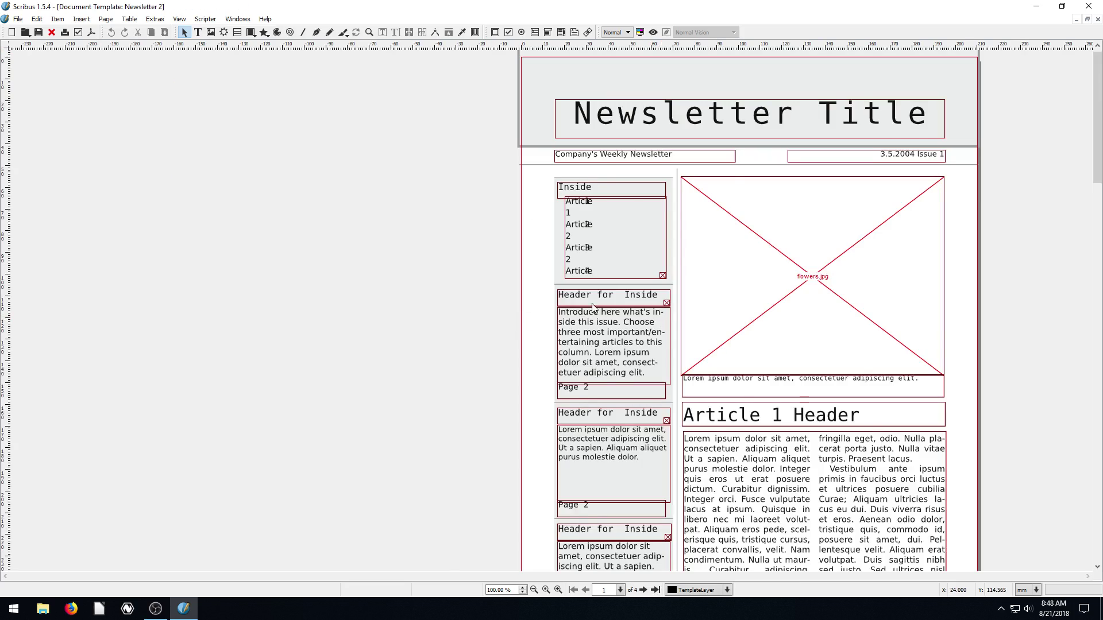
Scroll down and select the Article 6 body text frame
scroll(594, 309, down, 10)
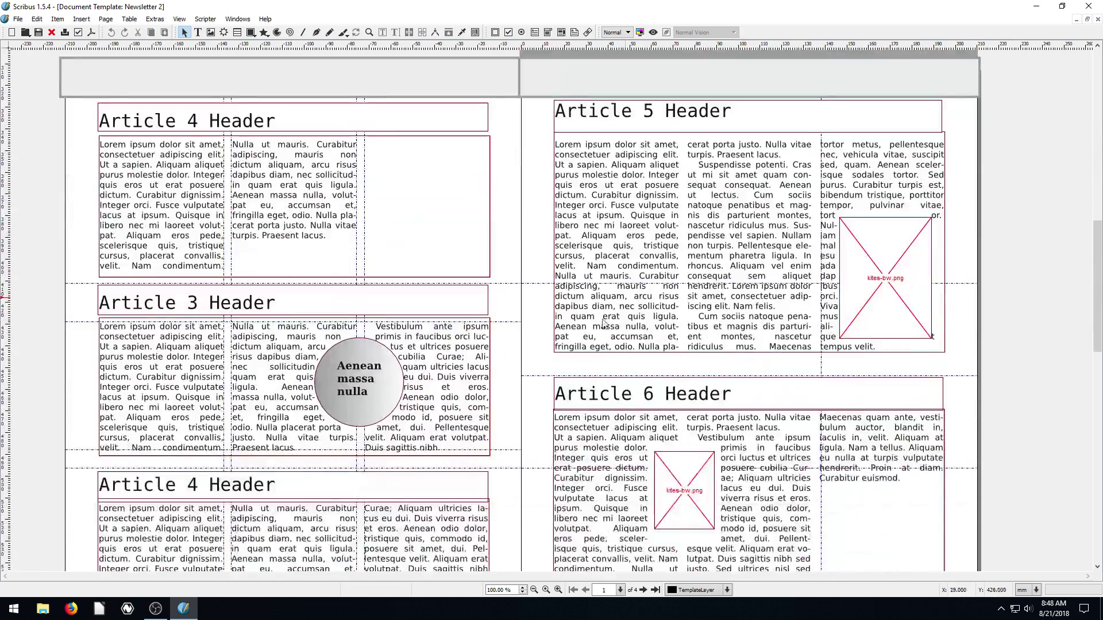
scroll(405, 276, down, 5)
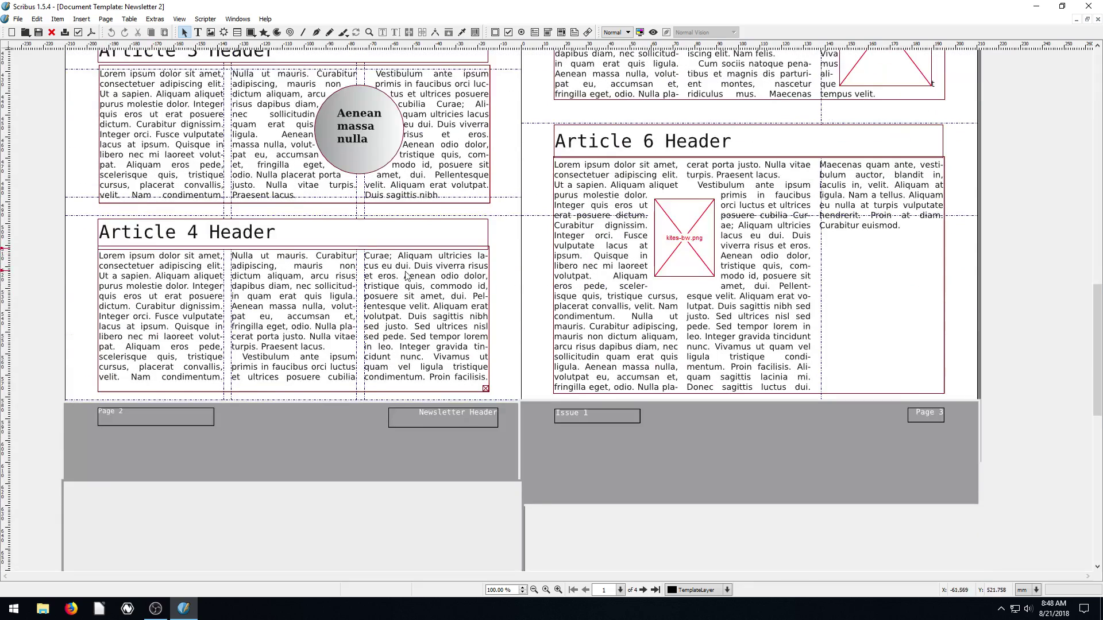
click(591, 156)
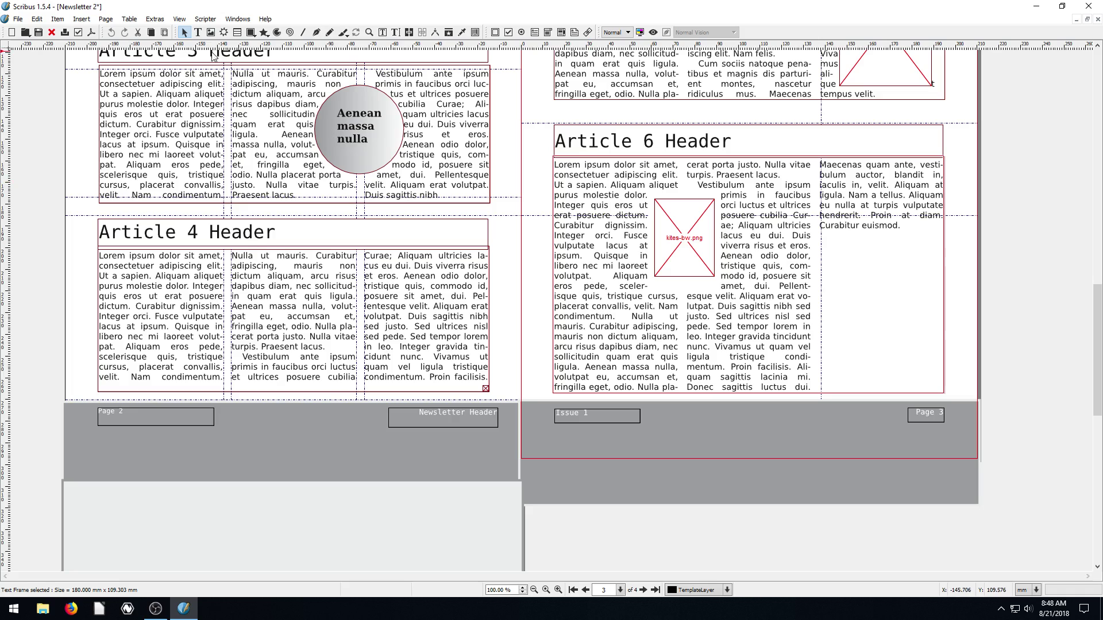
In the Story Editor, give Article 6's first paragraph the Sub Header style and apply
click(396, 33)
drag(629, 322, 550, 239)
click(509, 322)
click(528, 326)
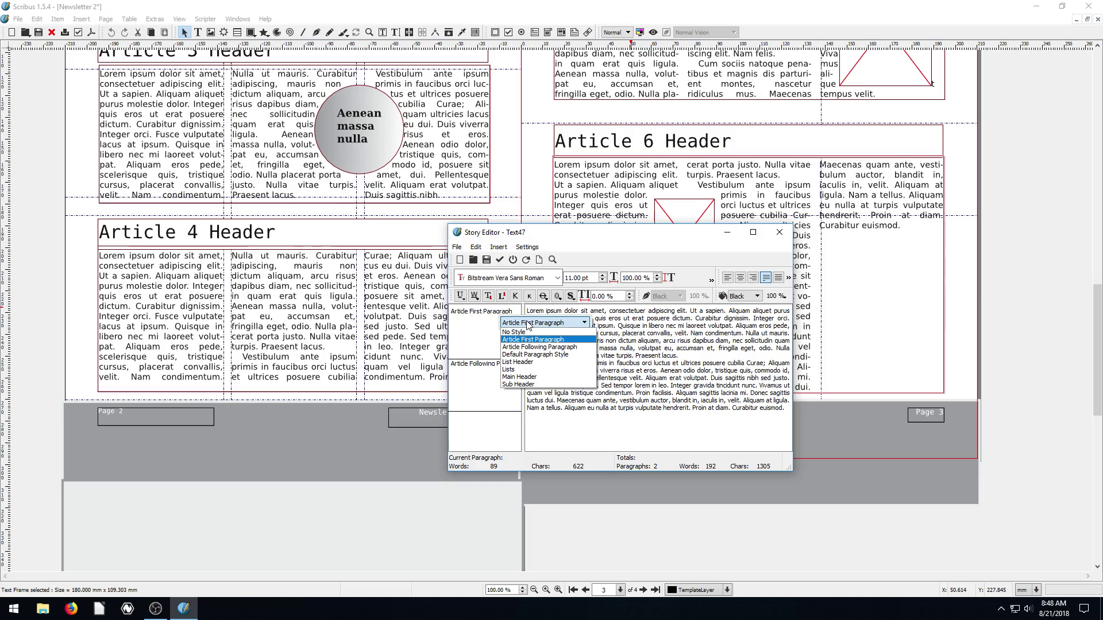
click(524, 384)
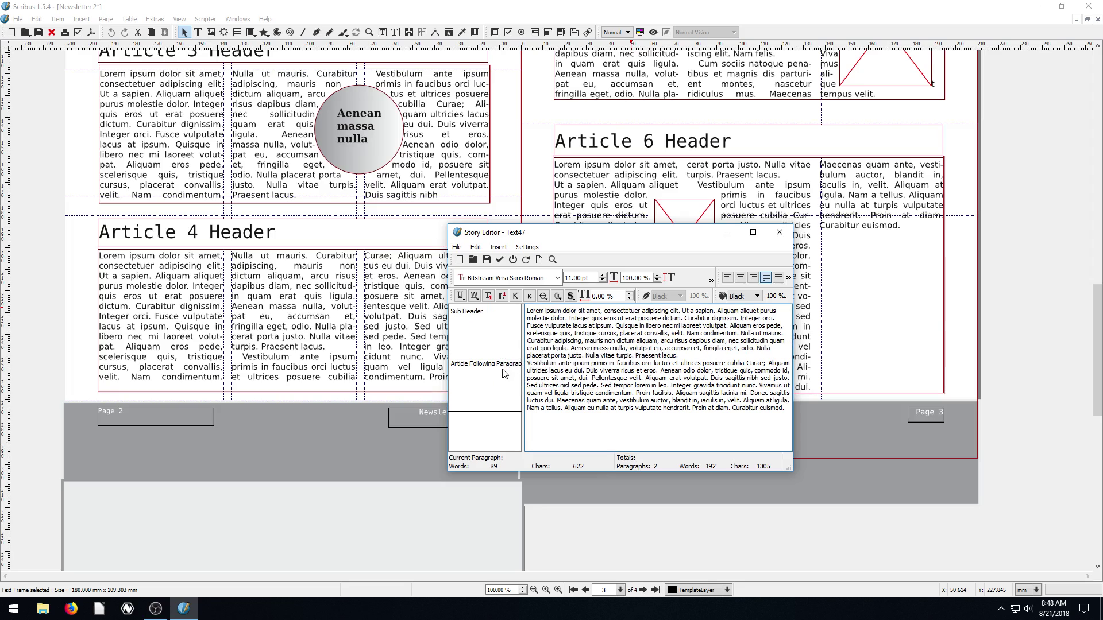
click(499, 259)
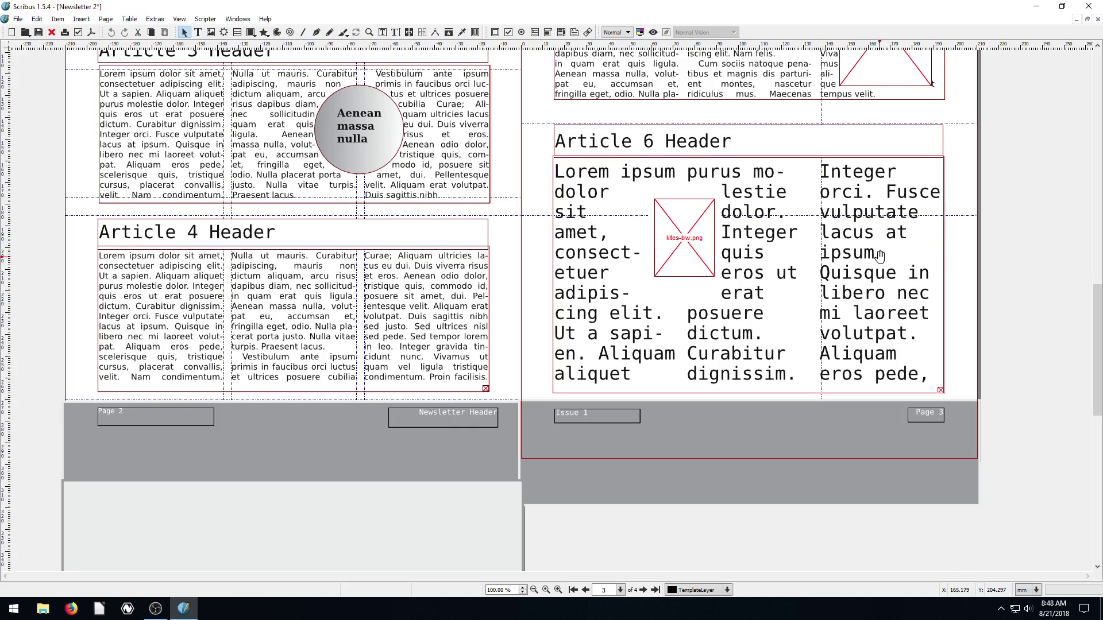
scroll(1033, 282, up, 8)
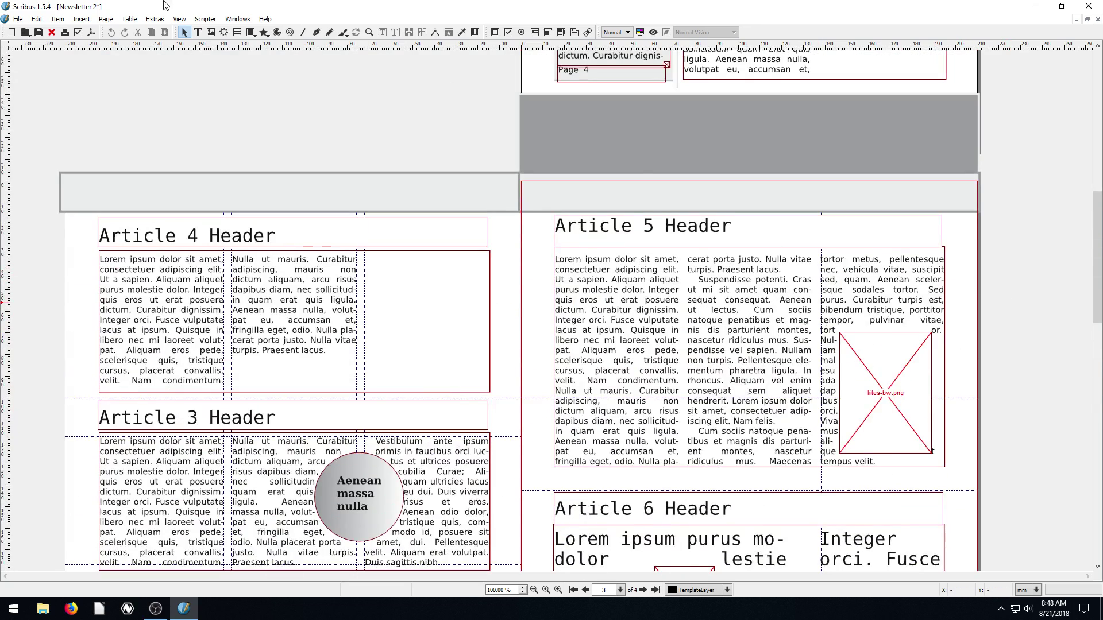
click(17, 19)
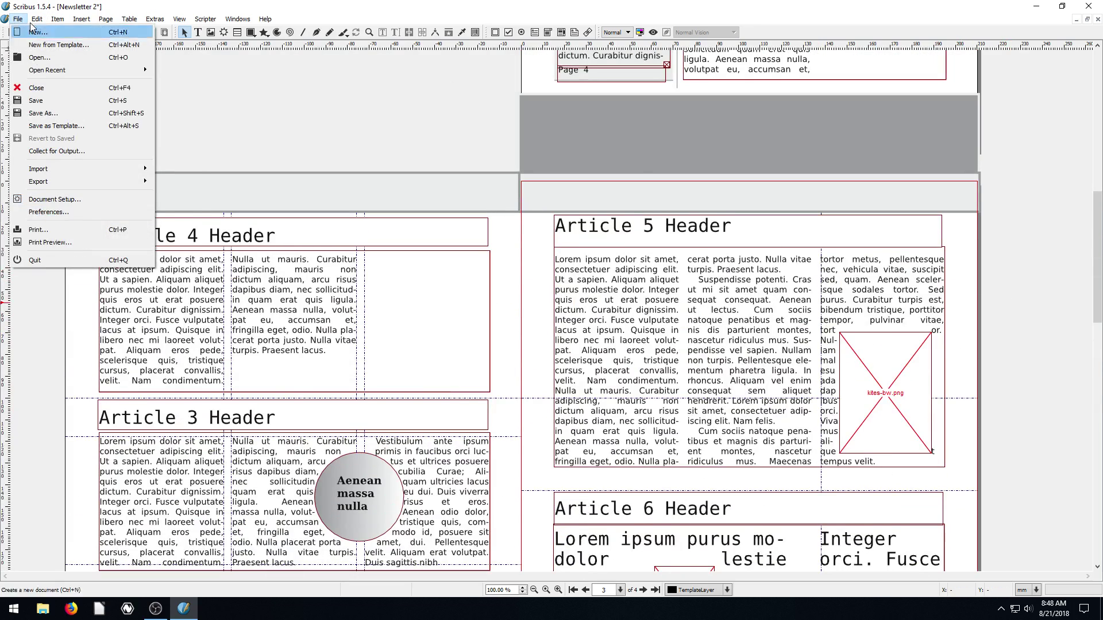
click(17, 19)
click(36, 20)
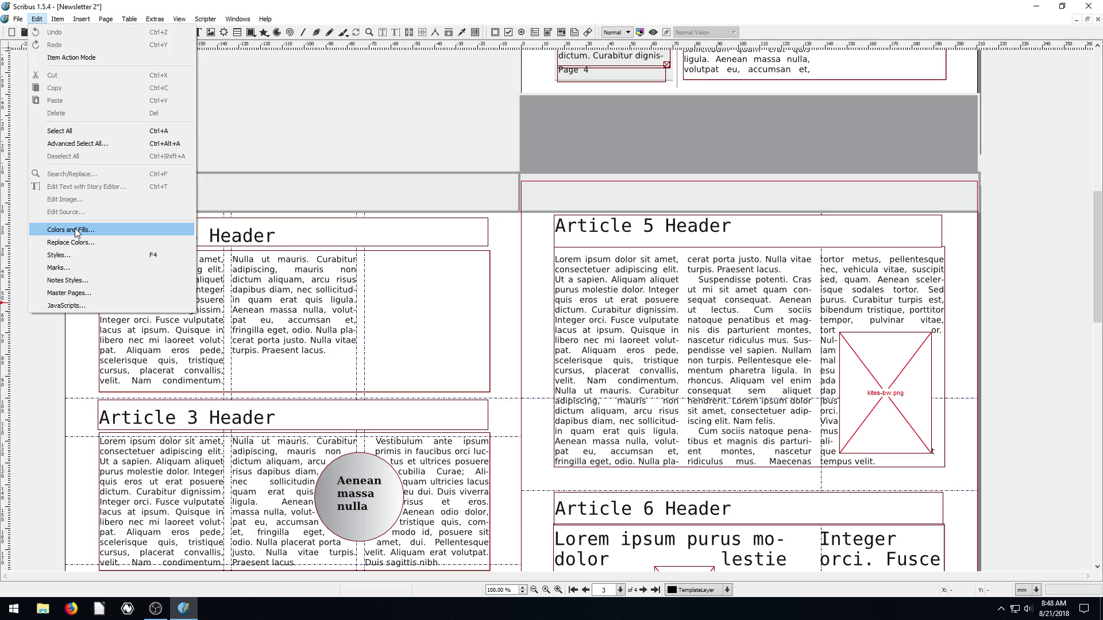
click(75, 231)
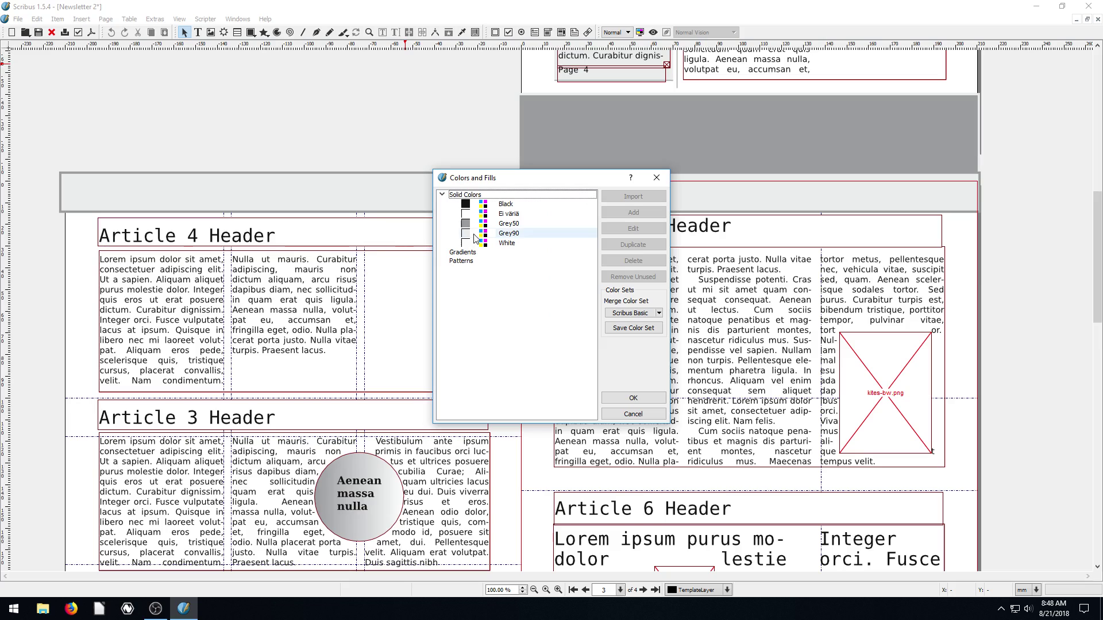
click(656, 178)
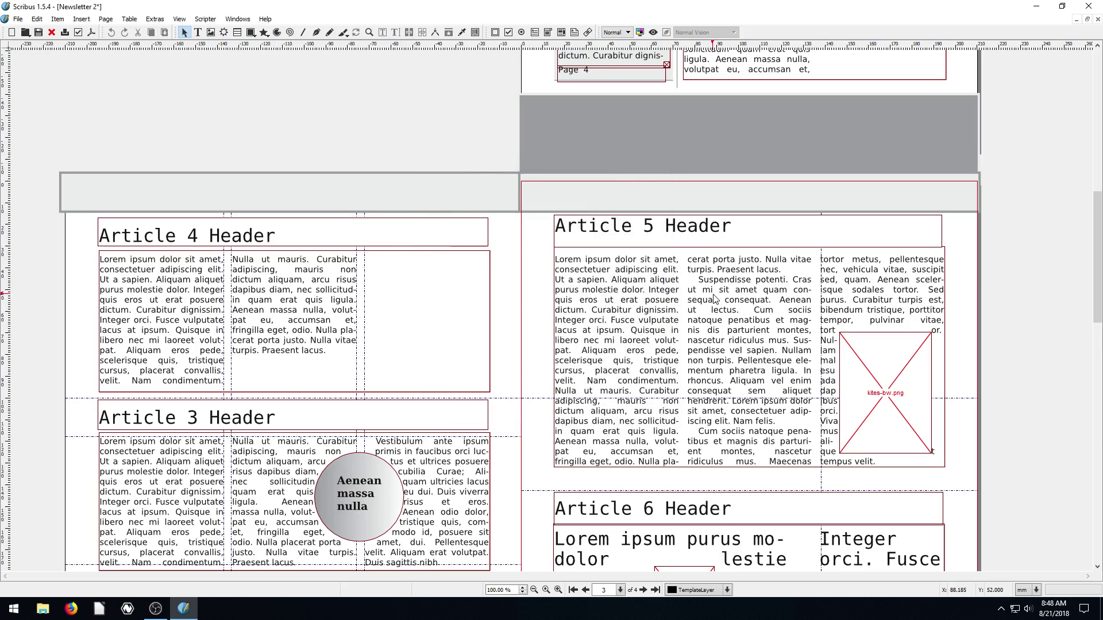
scroll(705, 293, up, 10)
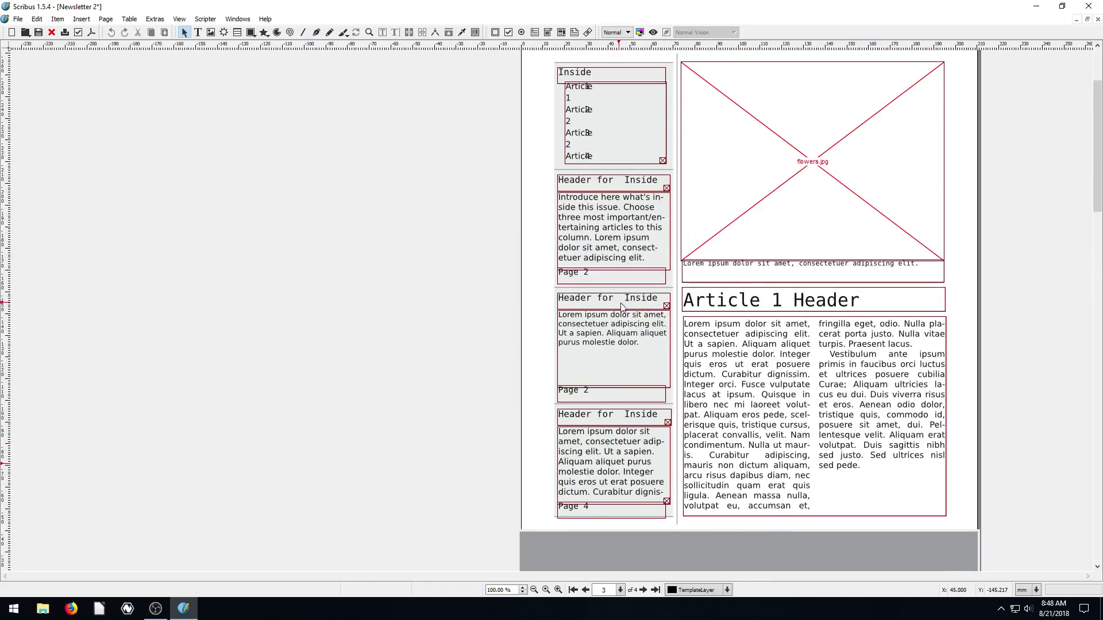
scroll(701, 282, down, 10)
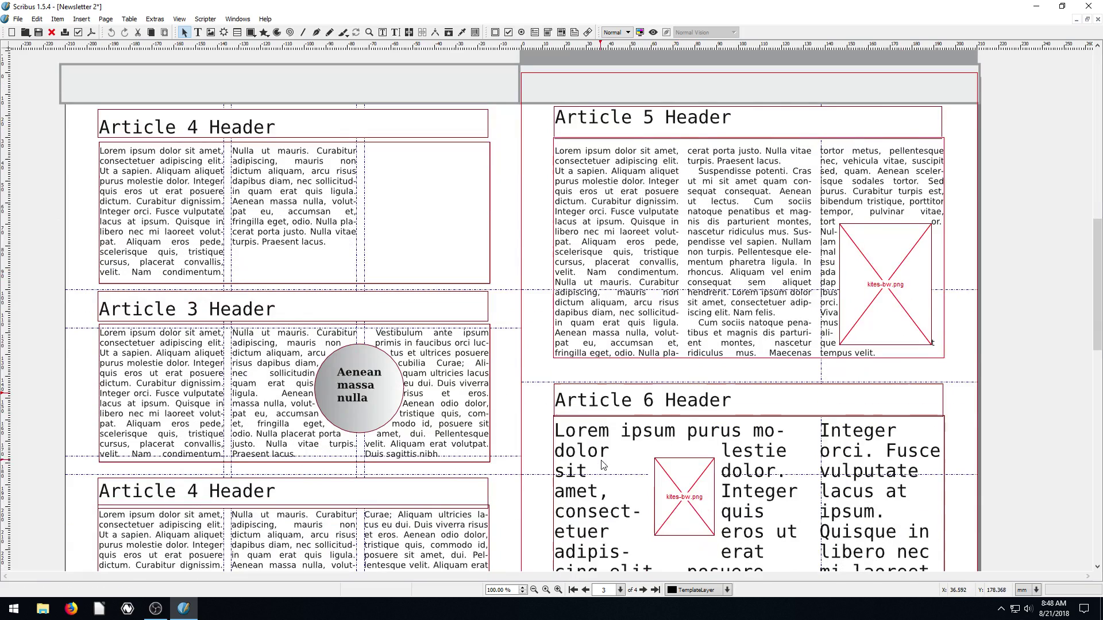
scroll(678, 313, down, 3)
click(1004, 357)
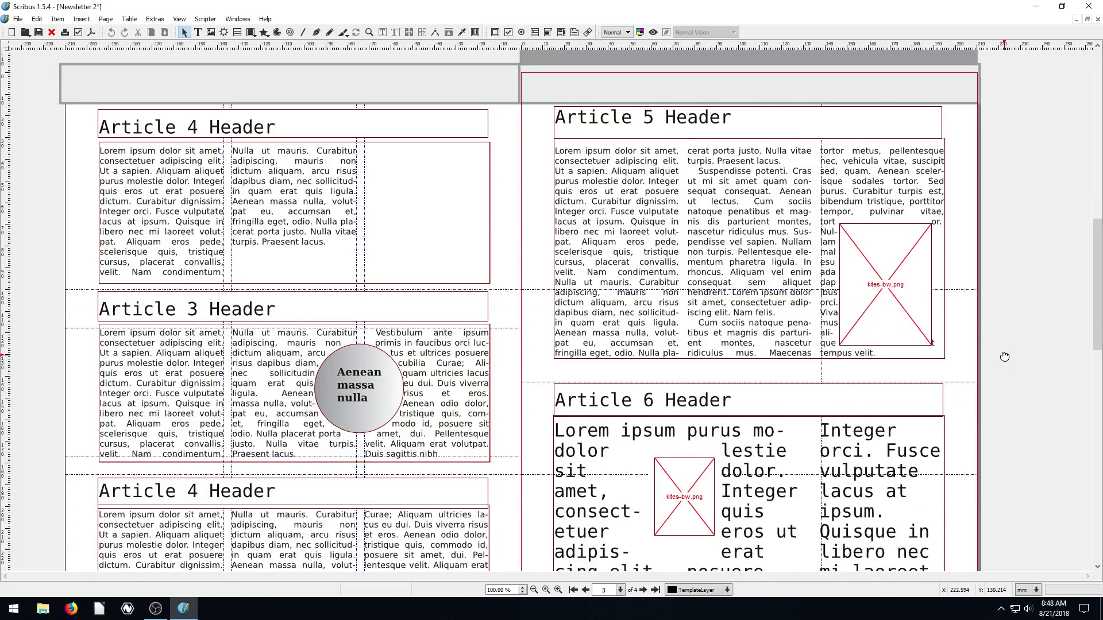
Create a new document from the Packaging > Cheat Cube template
click(18, 19)
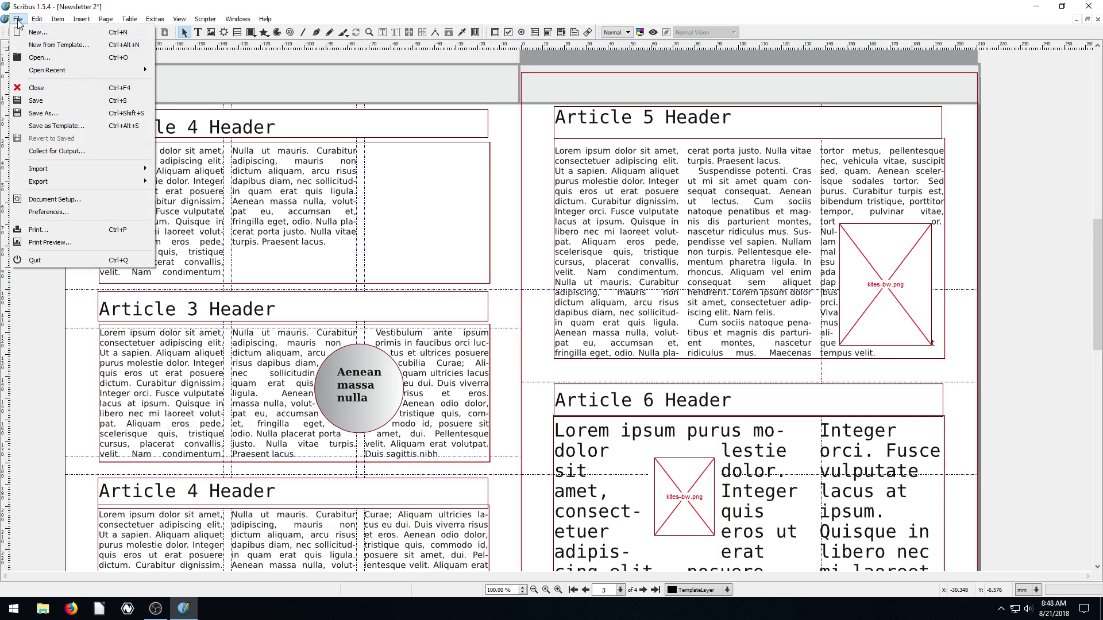
click(56, 46)
click(402, 236)
click(399, 245)
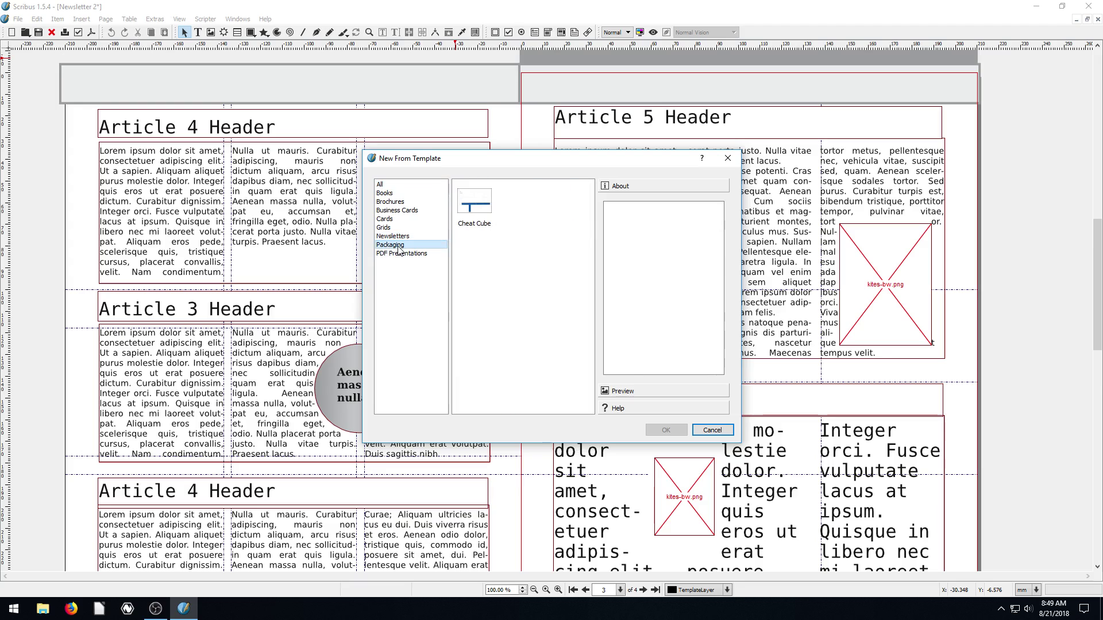
click(474, 204)
click(668, 432)
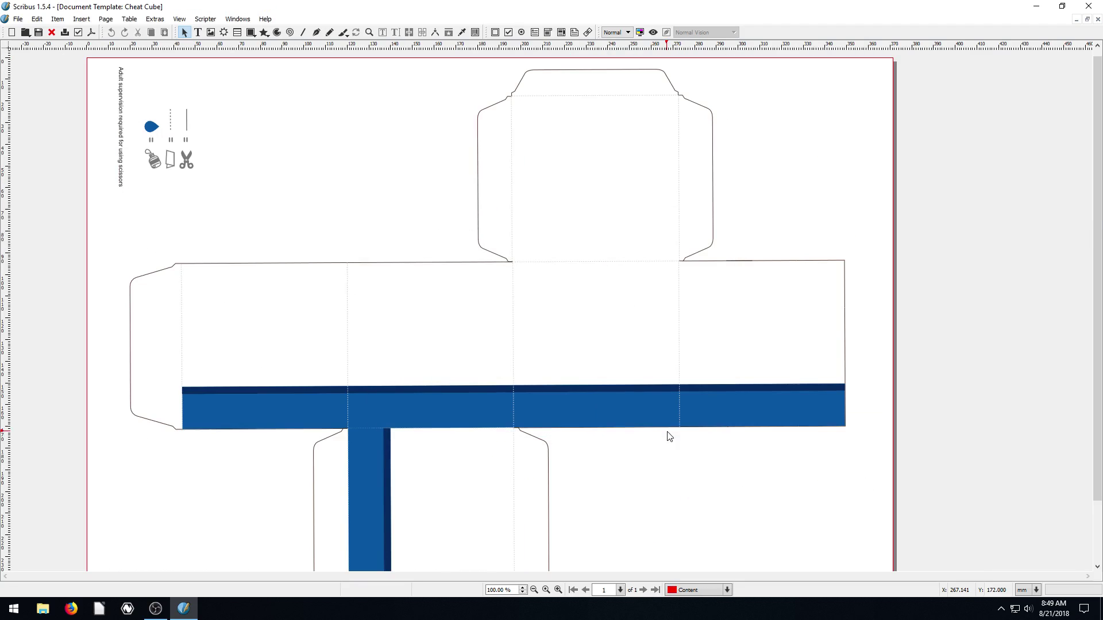
Scroll and pan around the cube net to inspect the box layout
scroll(586, 381, down, 3)
scroll(555, 376, up, 1)
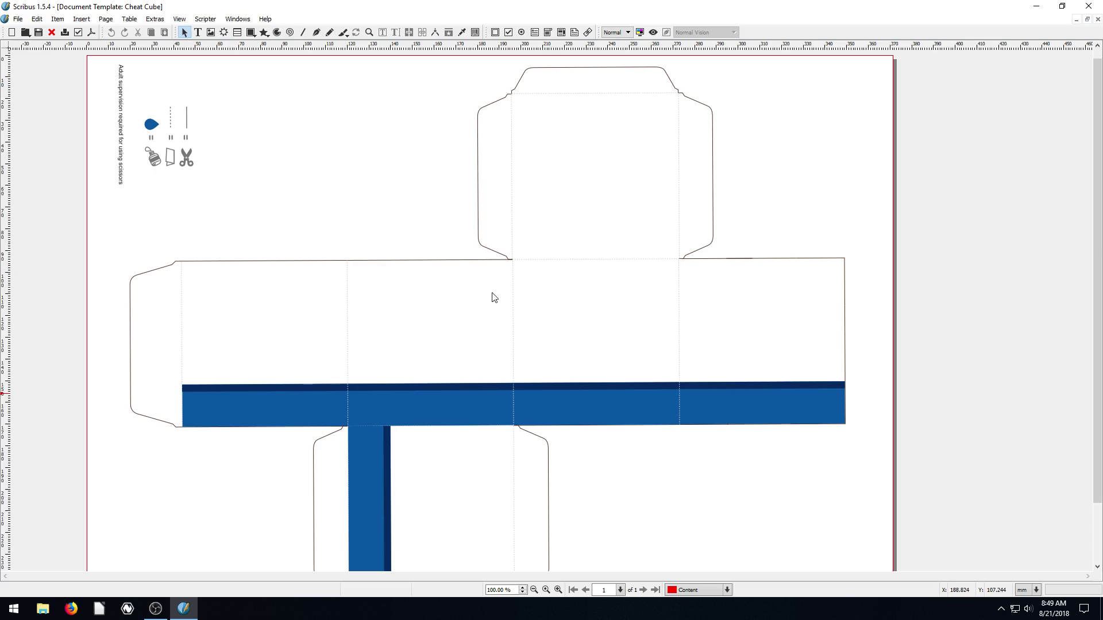
scroll(574, 248, down, 3)
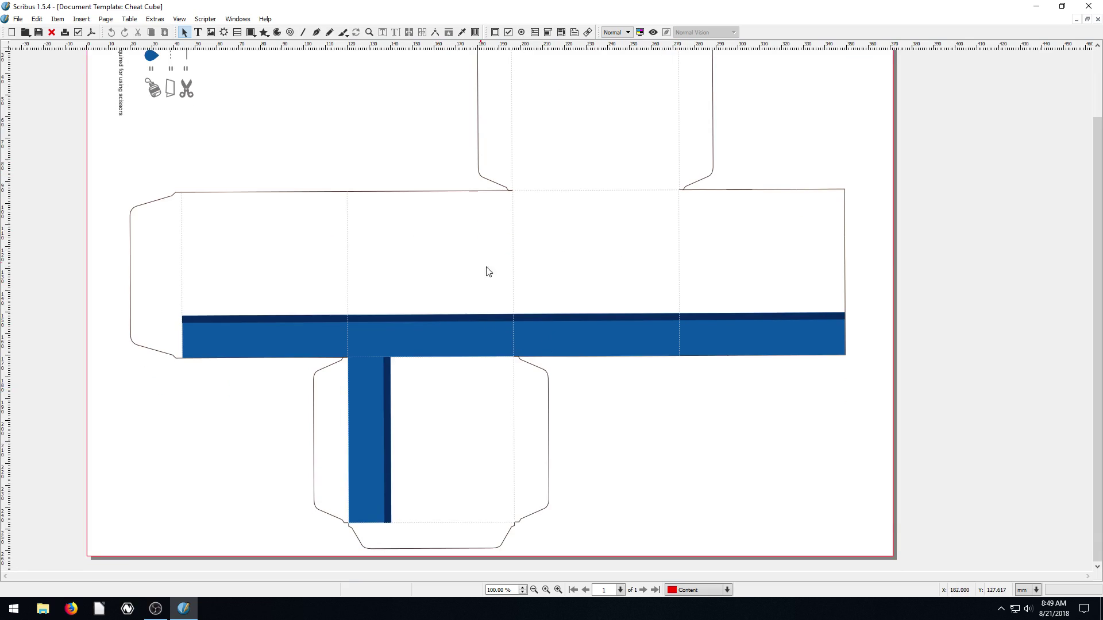
scroll(352, 251, up, 3)
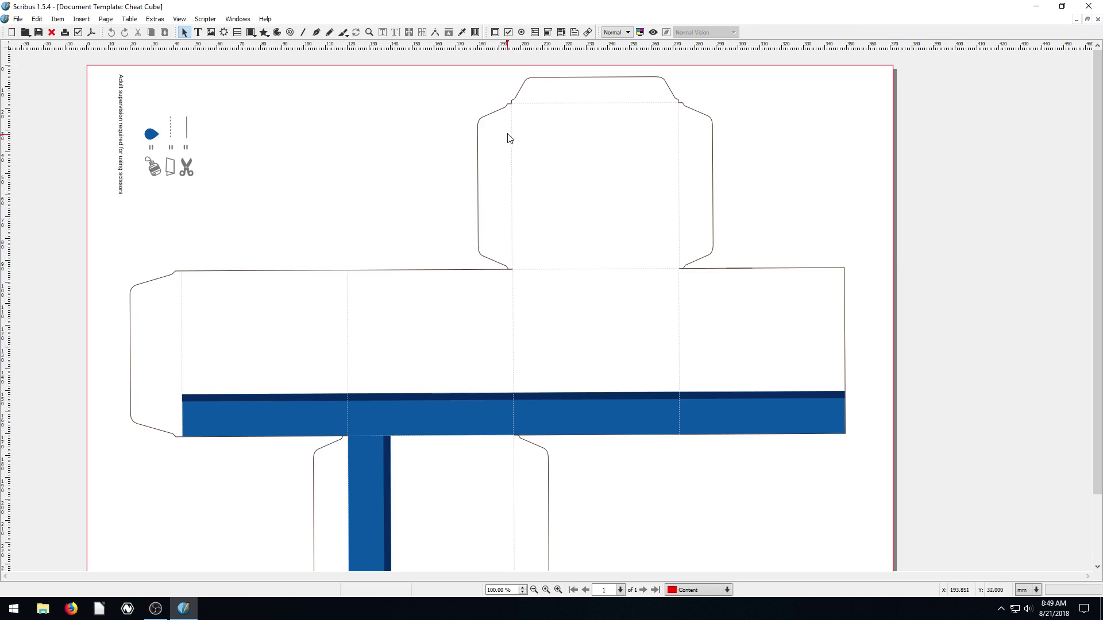
drag(431, 120, 591, 201)
drag(942, 497, 580, 174)
right_click(533, 296)
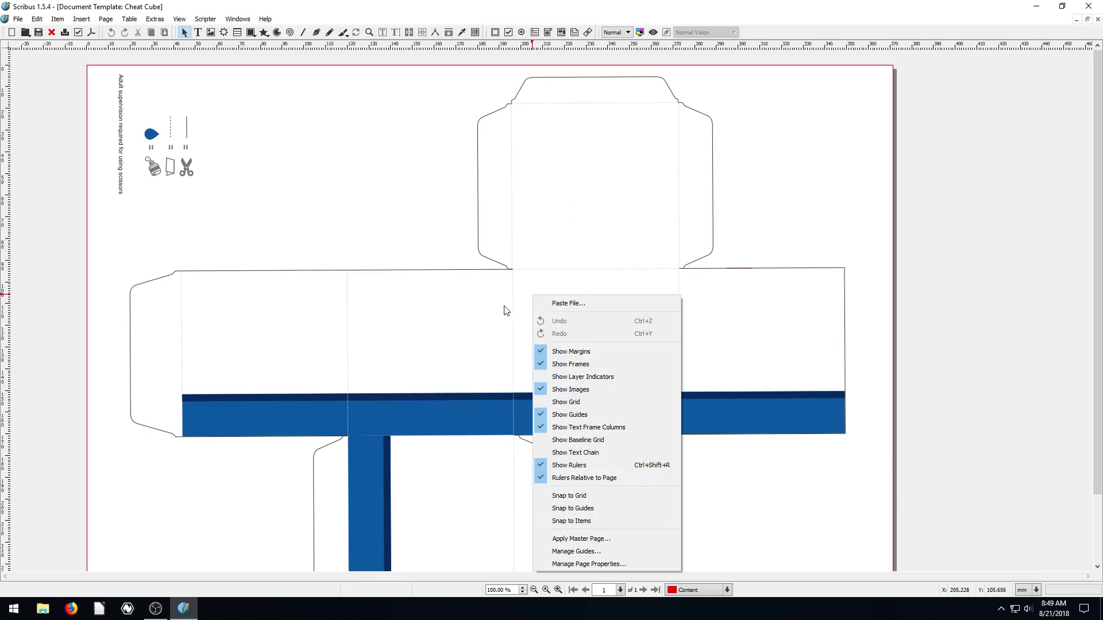
click(487, 335)
drag(102, 72, 184, 123)
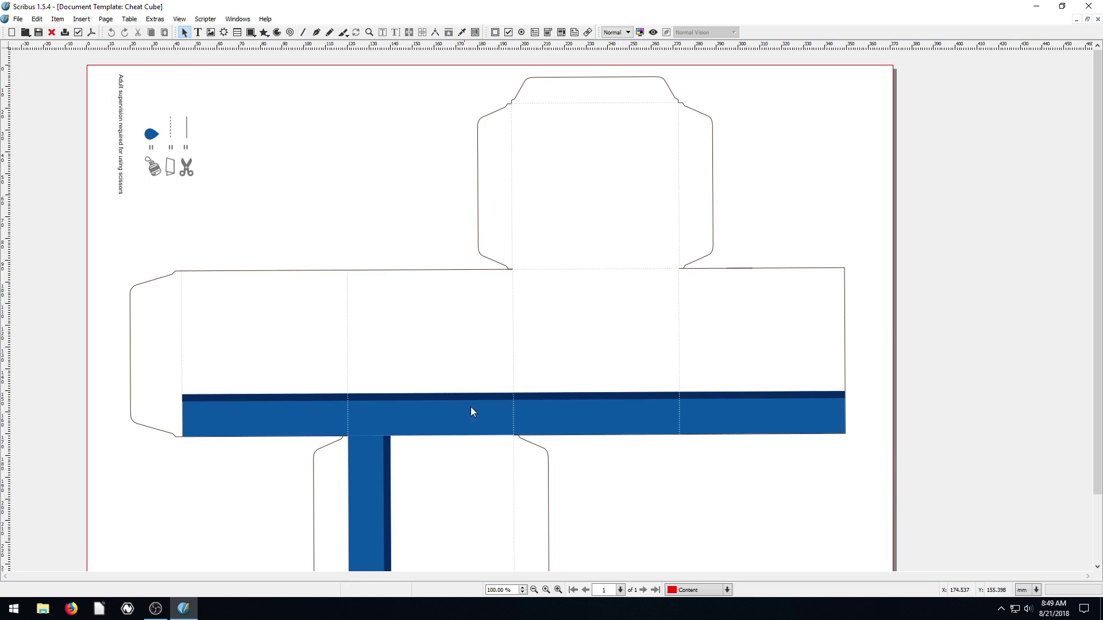
scroll(460, 384, down, 2)
scroll(452, 362, up, 2)
Create a new document from the Grids > Brochure Grid 975x85 in L template
click(18, 19)
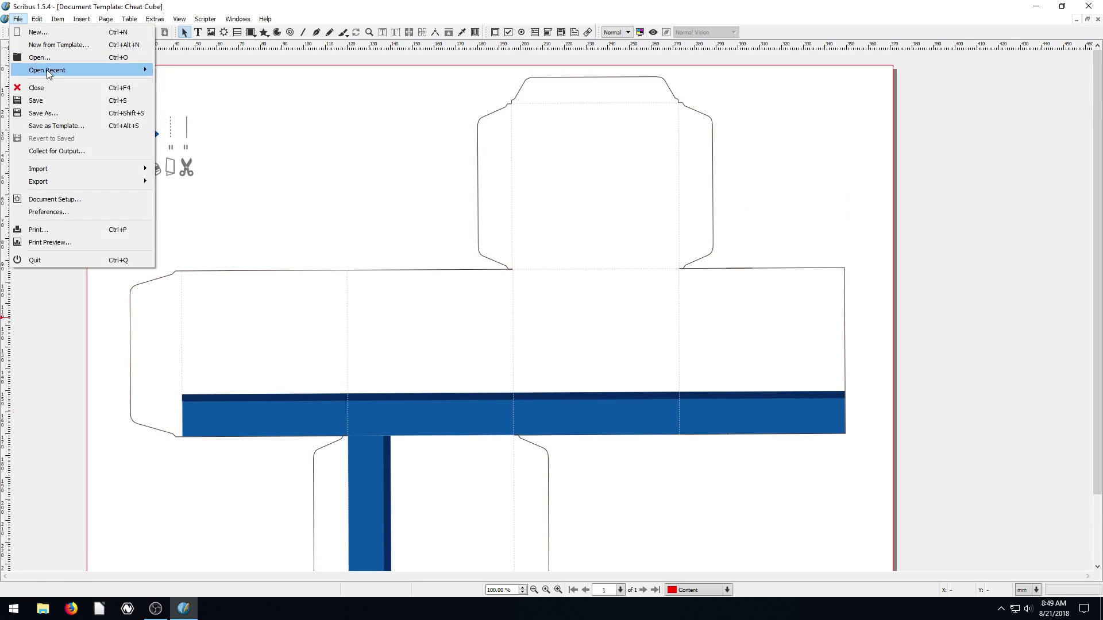
click(52, 44)
click(397, 255)
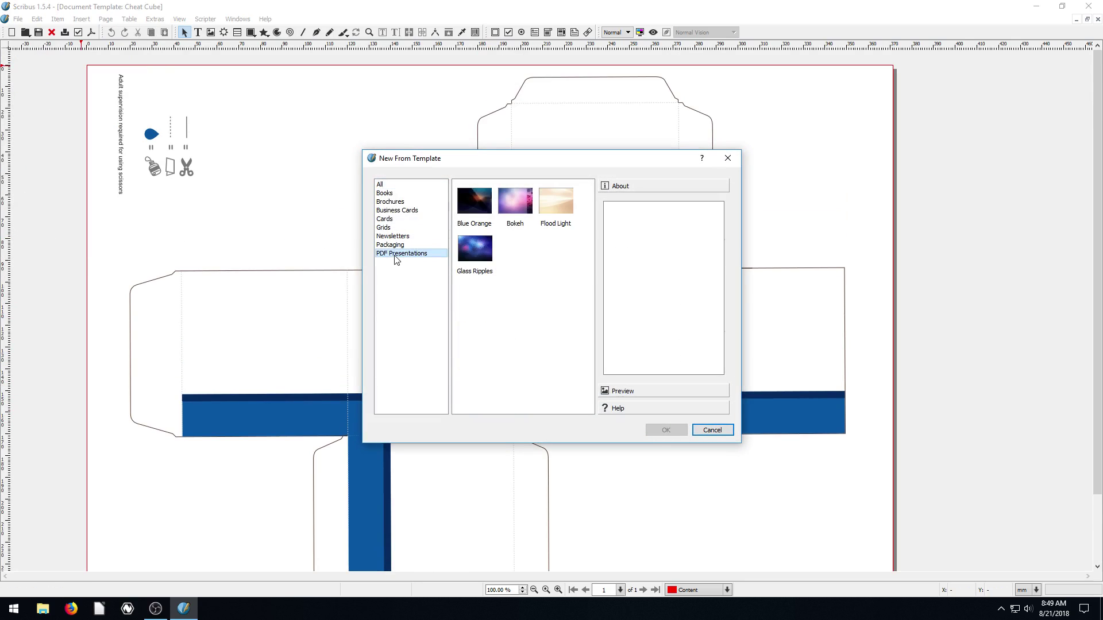
click(392, 246)
click(383, 241)
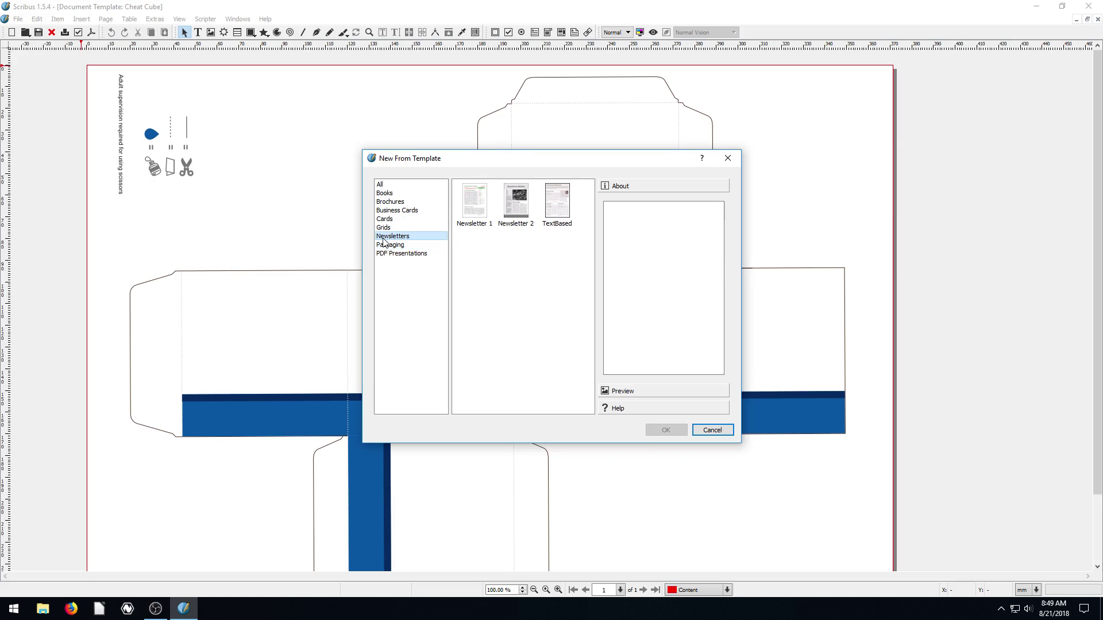
click(383, 227)
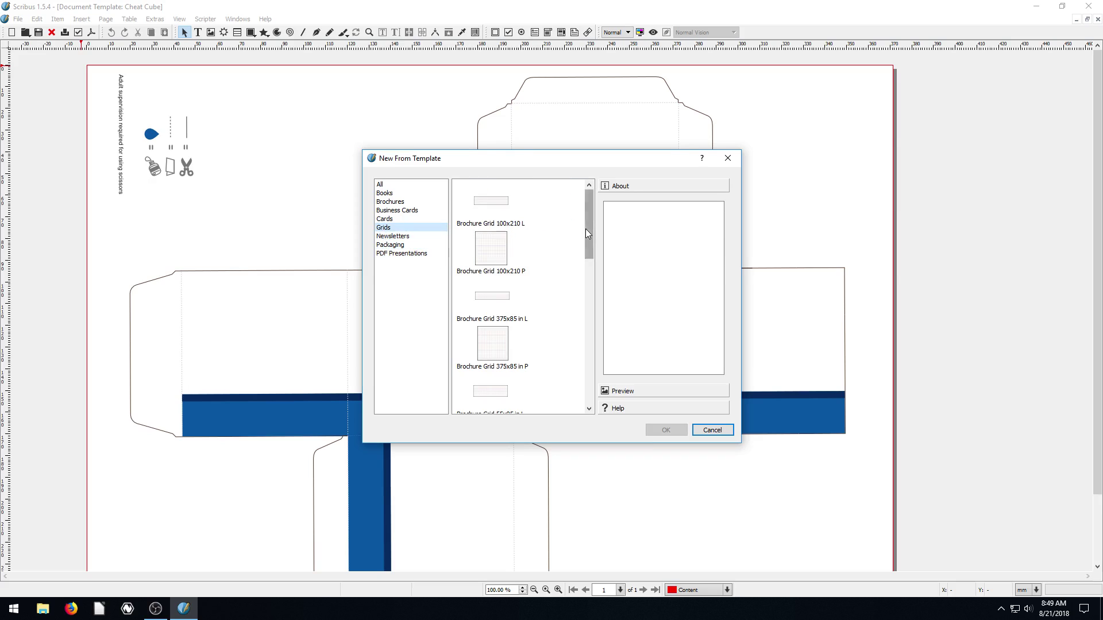
drag(587, 233, 587, 298)
click(540, 351)
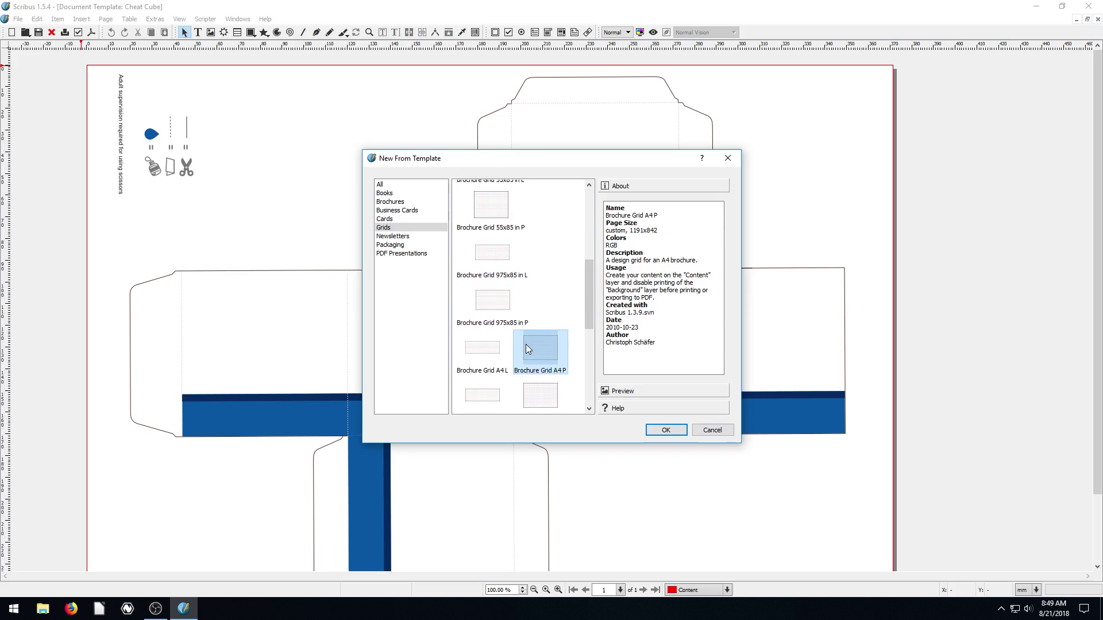
click(484, 353)
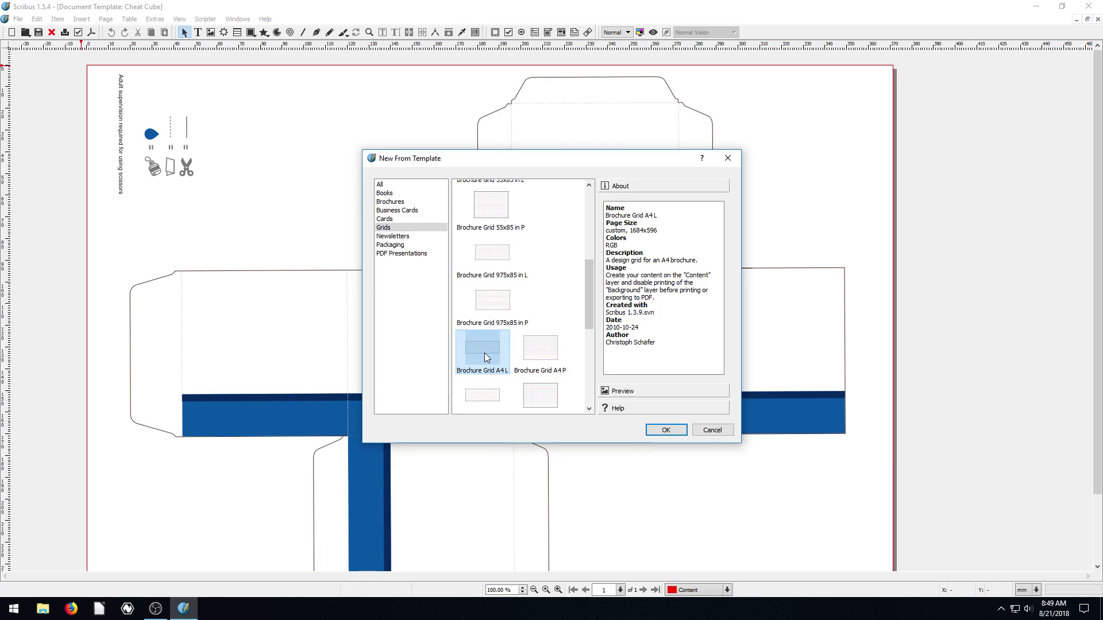
click(492, 254)
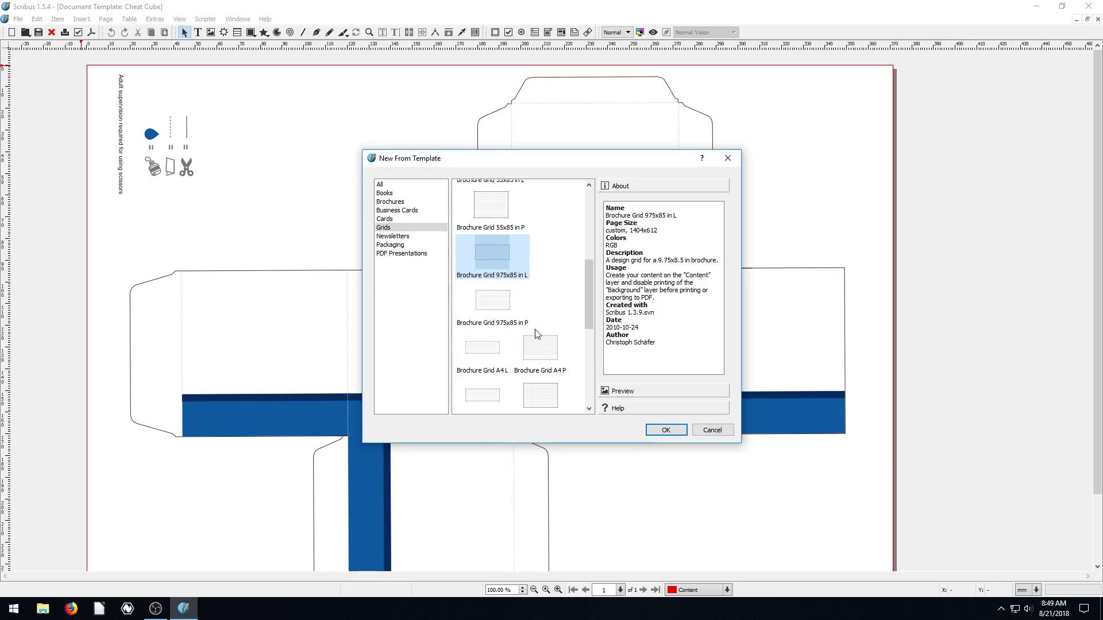
click(665, 431)
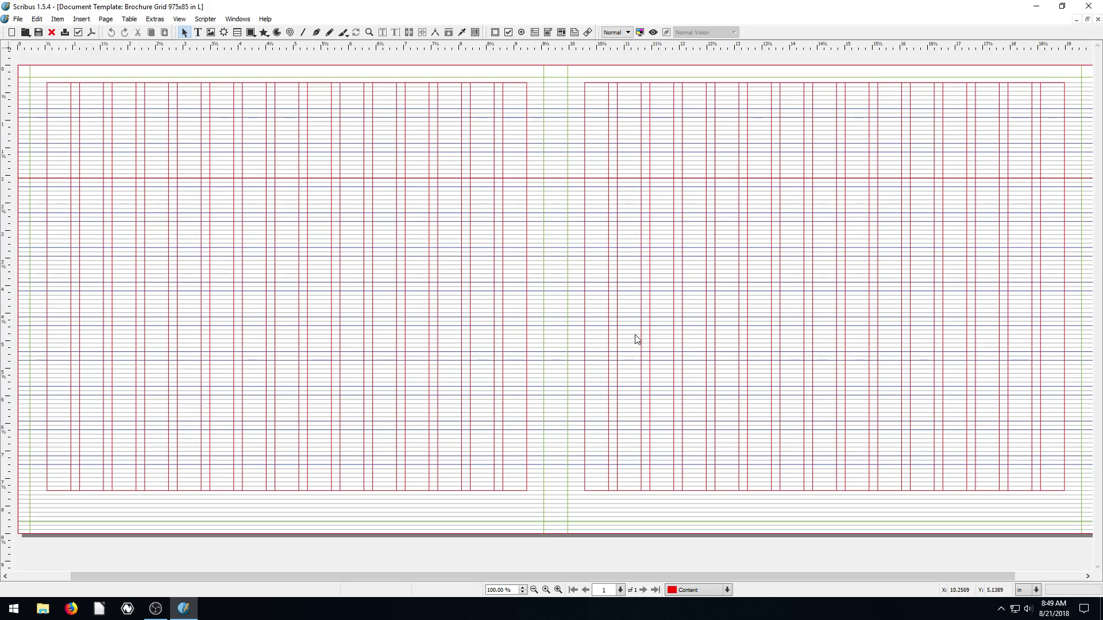
Show documents as separate windows, enlarging Brochure Grid and resizing and moving Newsletter 2
click(1085, 20)
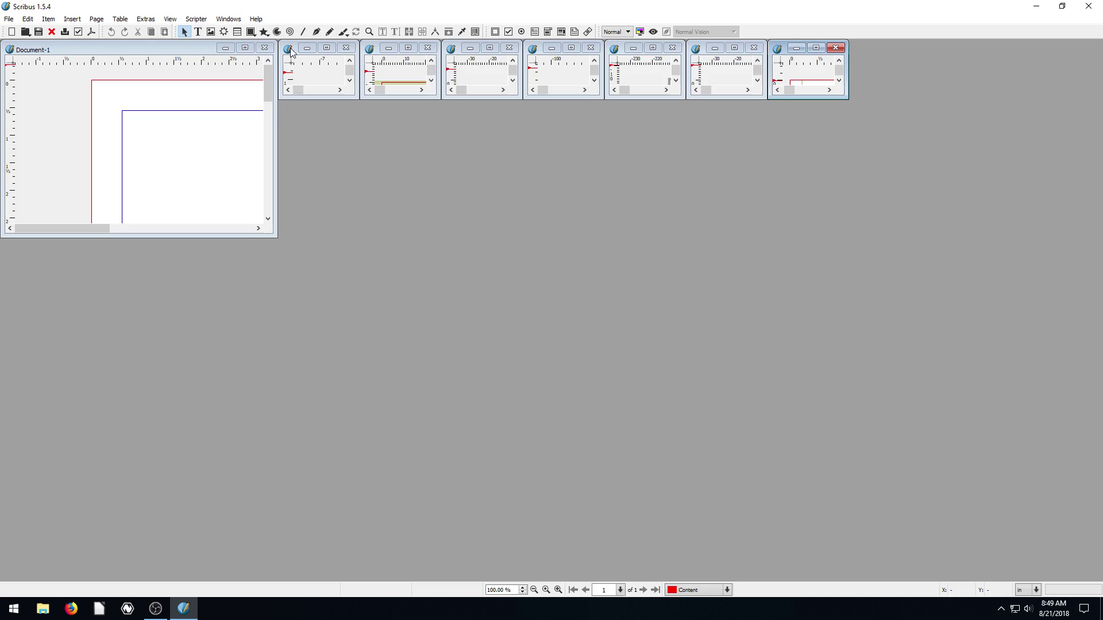
drag(842, 95, 1053, 405)
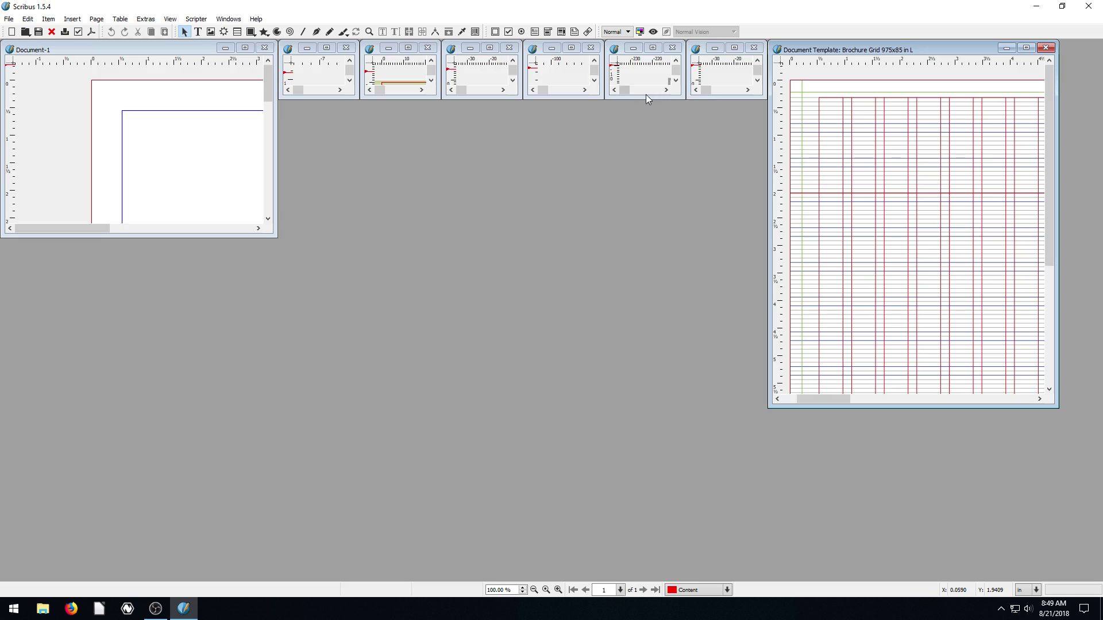
drag(645, 97, 645, 352)
drag(604, 255, 340, 256)
drag(460, 50, 129, 262)
Close the Lulu 6x9 paper book and Brochure 1, discarding unsaved changes
click(347, 50)
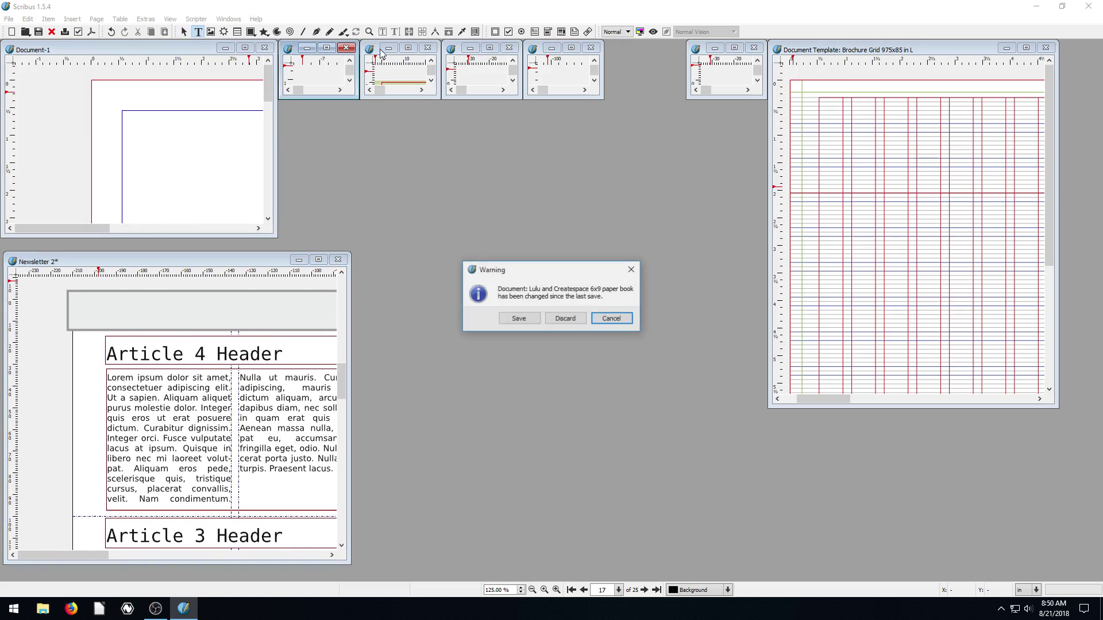
click(566, 321)
click(428, 48)
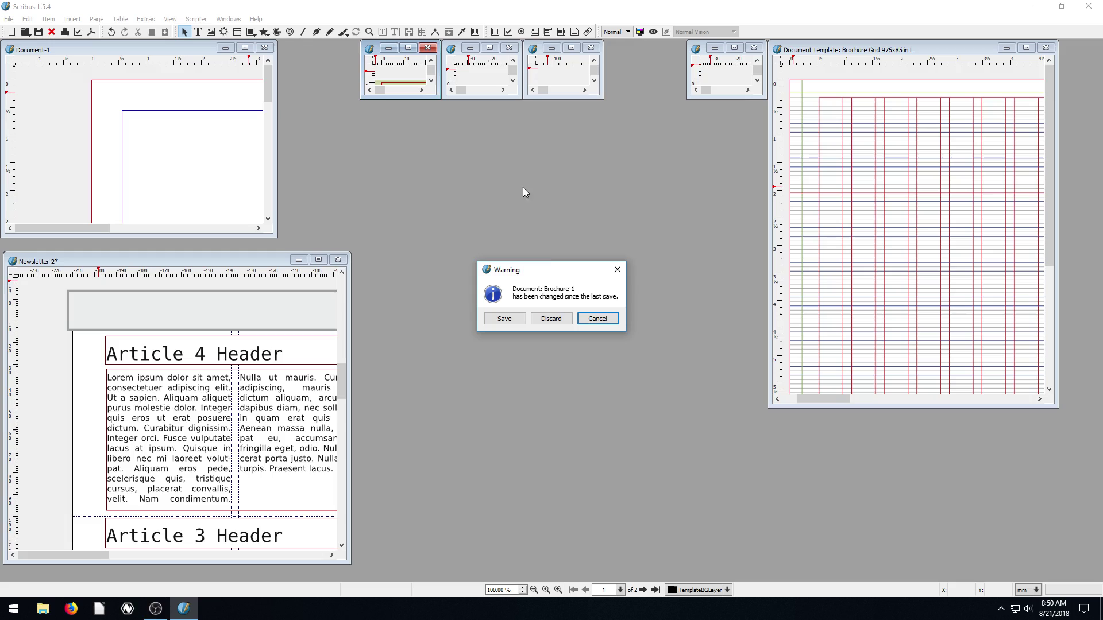
click(559, 319)
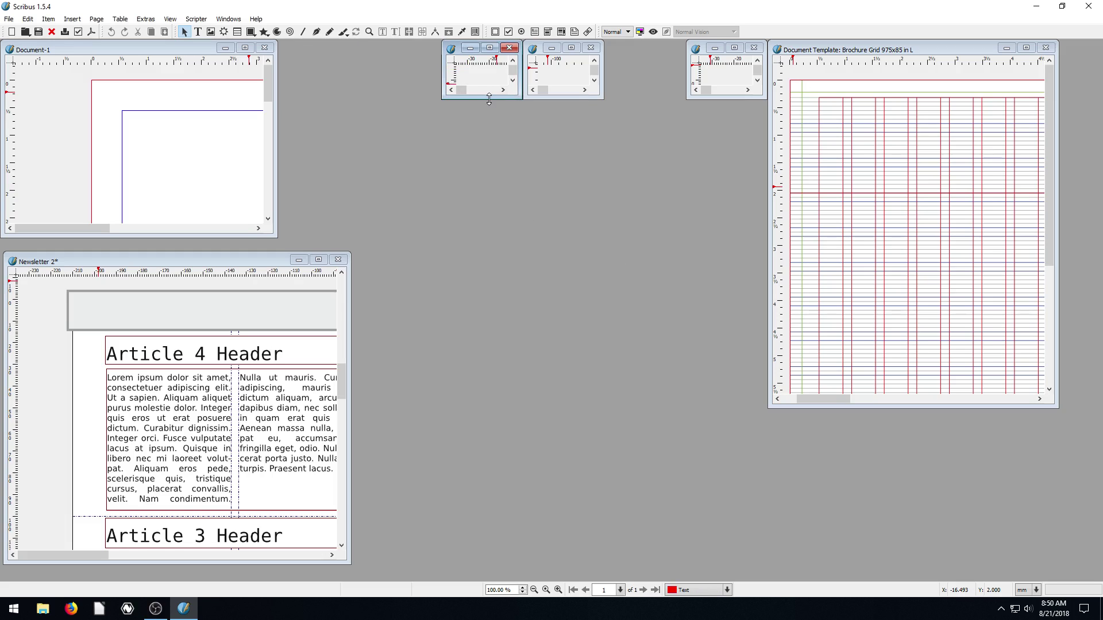
Enlarge the Cover 1 window, make it taller and shift it left
drag(489, 99, 983, 336)
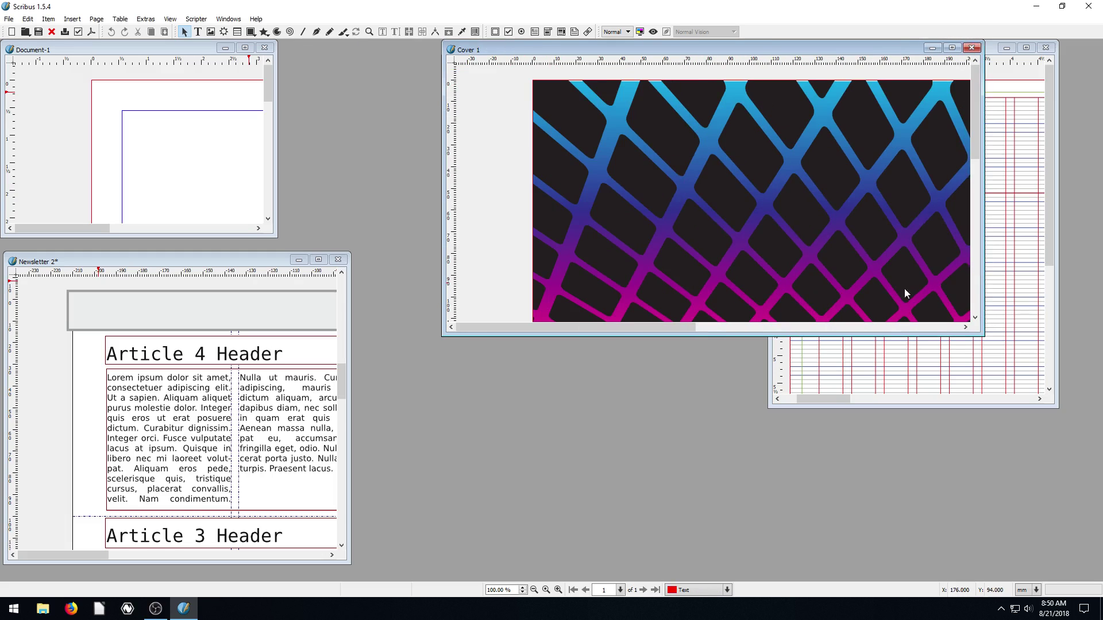
drag(769, 333, 769, 405)
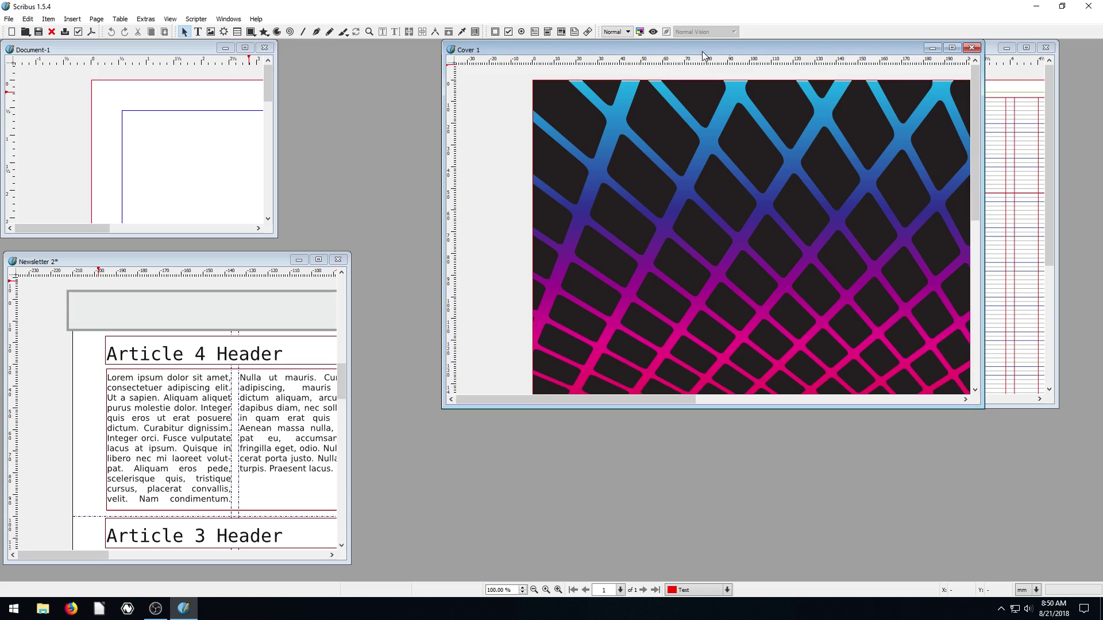
drag(702, 51, 603, 72)
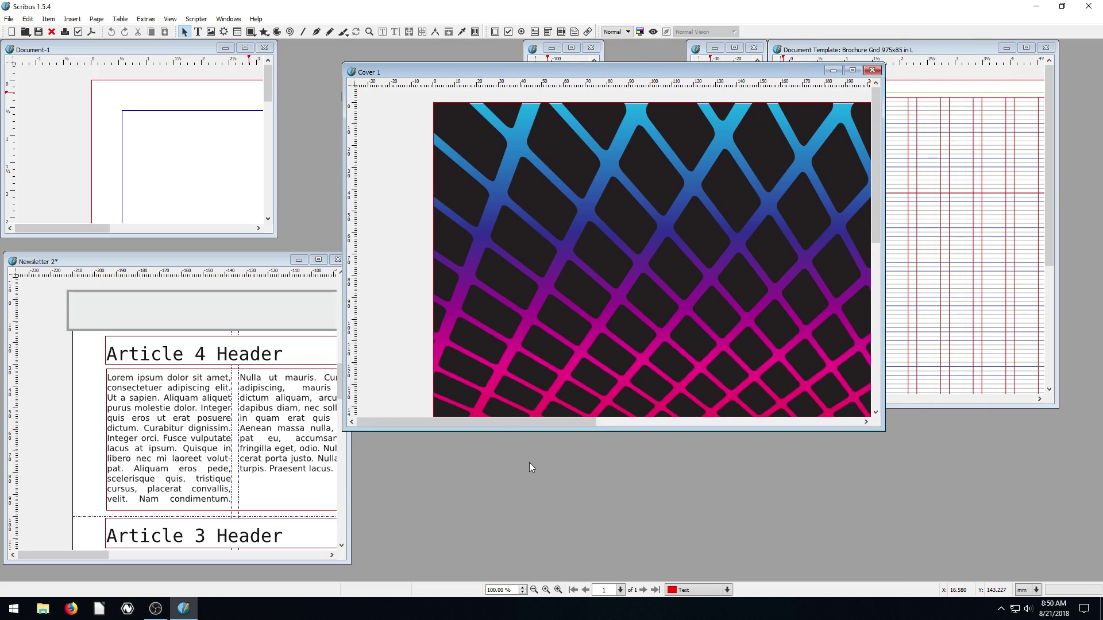